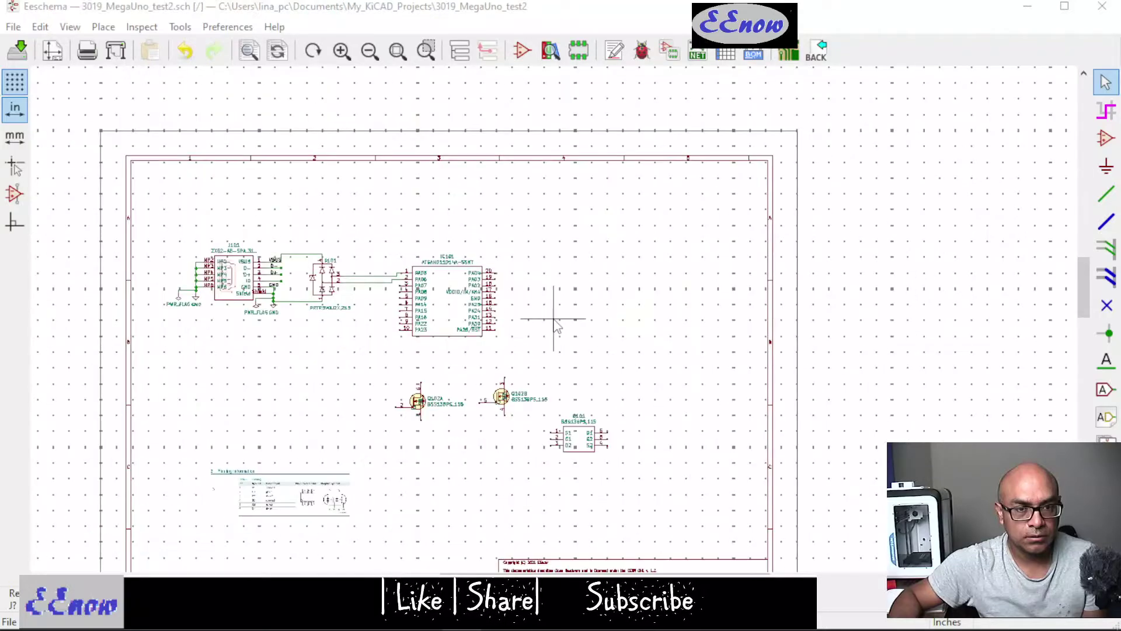
- Block-move the MOSFET symbols up and left, with Q101 shifted below J101
scroll(395, 383, up, 1)
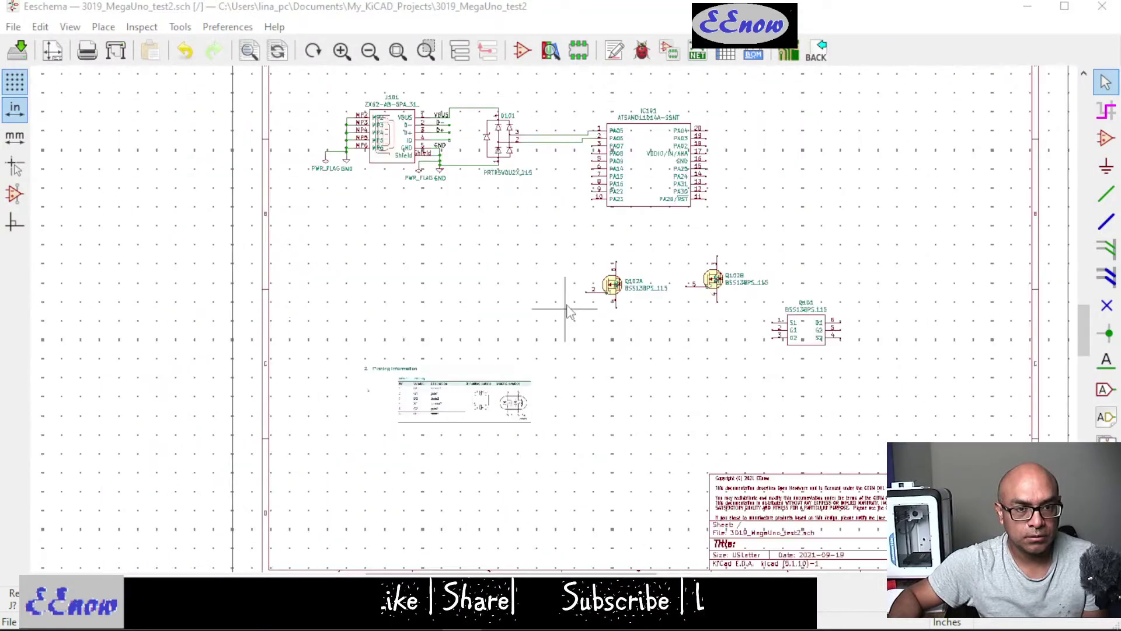
scroll(569, 307, up, 2)
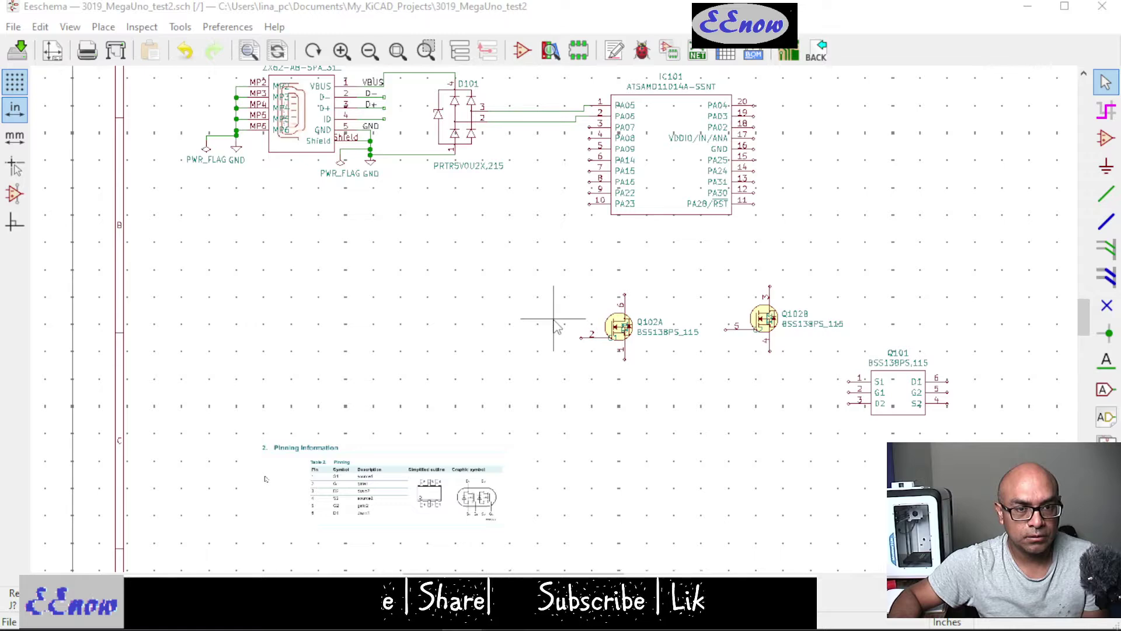
scroll(554, 325, down, 3)
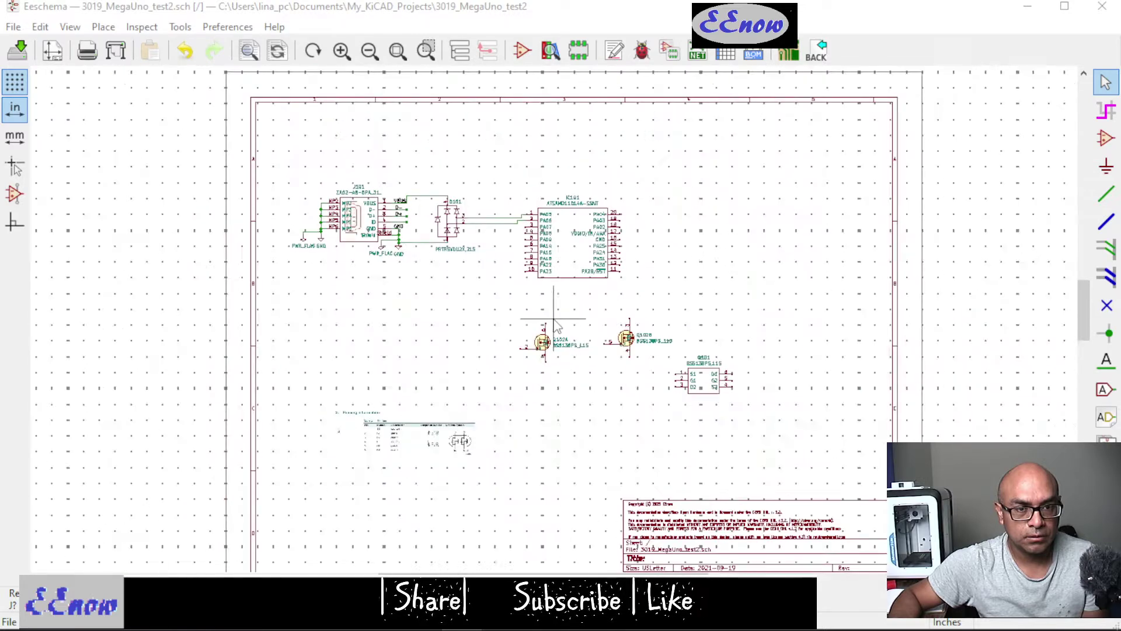
scroll(555, 325, down, 2)
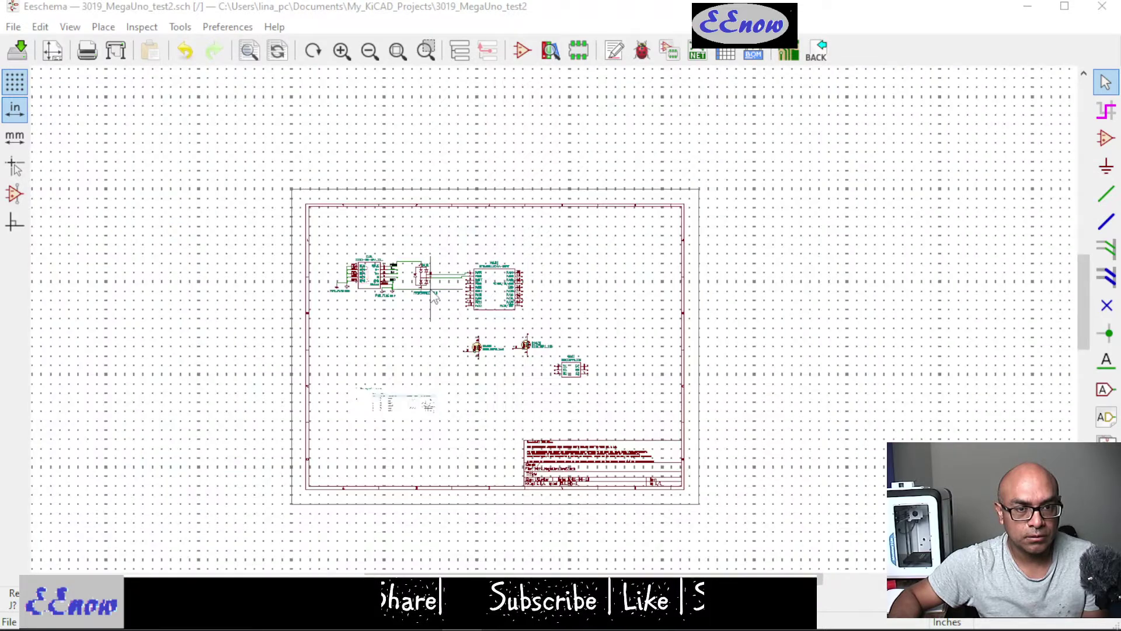
scroll(554, 325, up, 4)
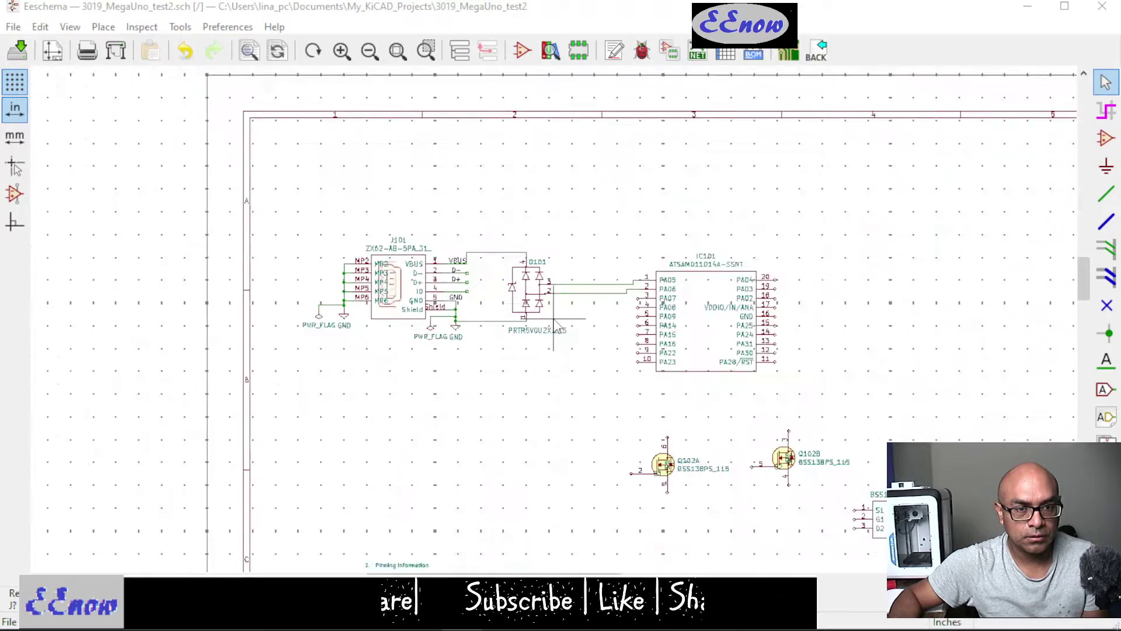
scroll(555, 324, up, 4)
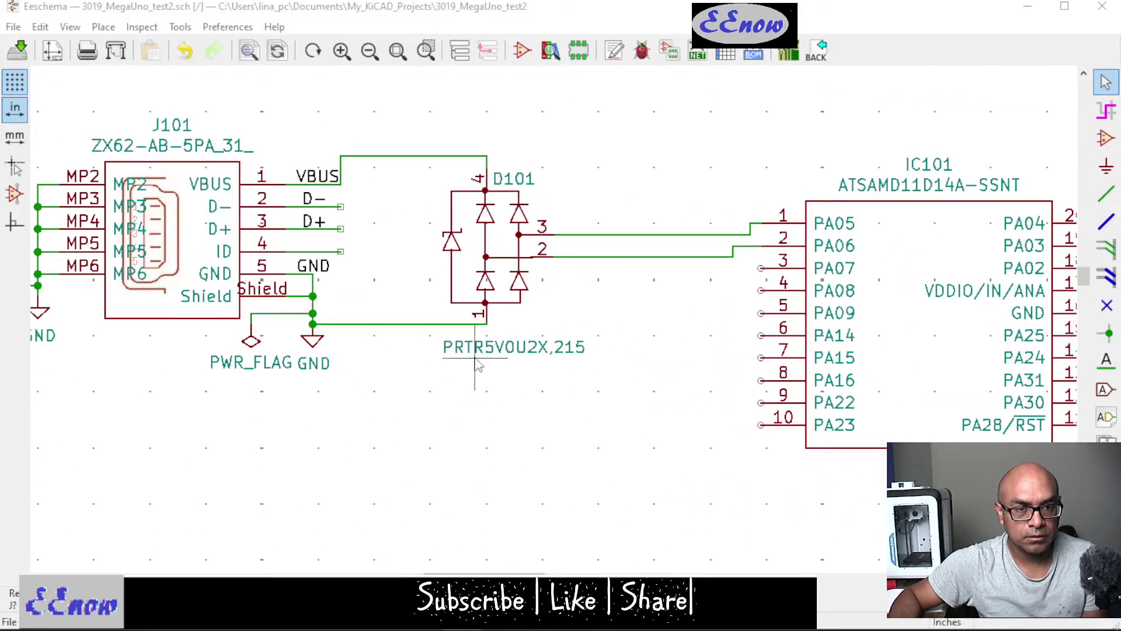
scroll(512, 363, down, 1)
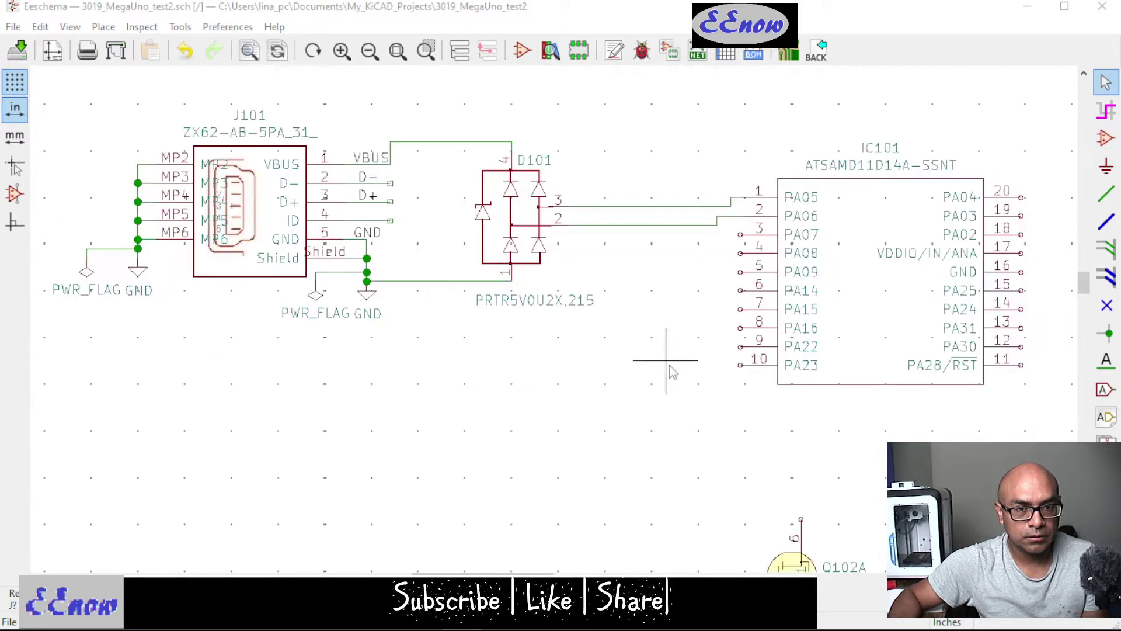
scroll(672, 368, down, 1)
scroll(815, 468, down, 1)
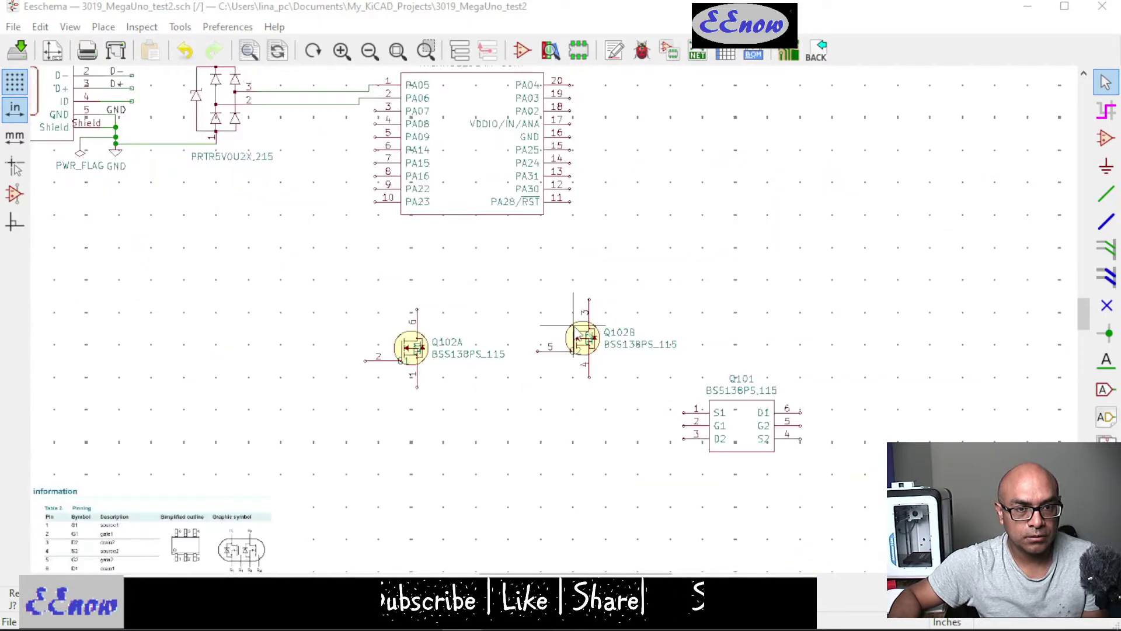
scroll(575, 334, up, 1)
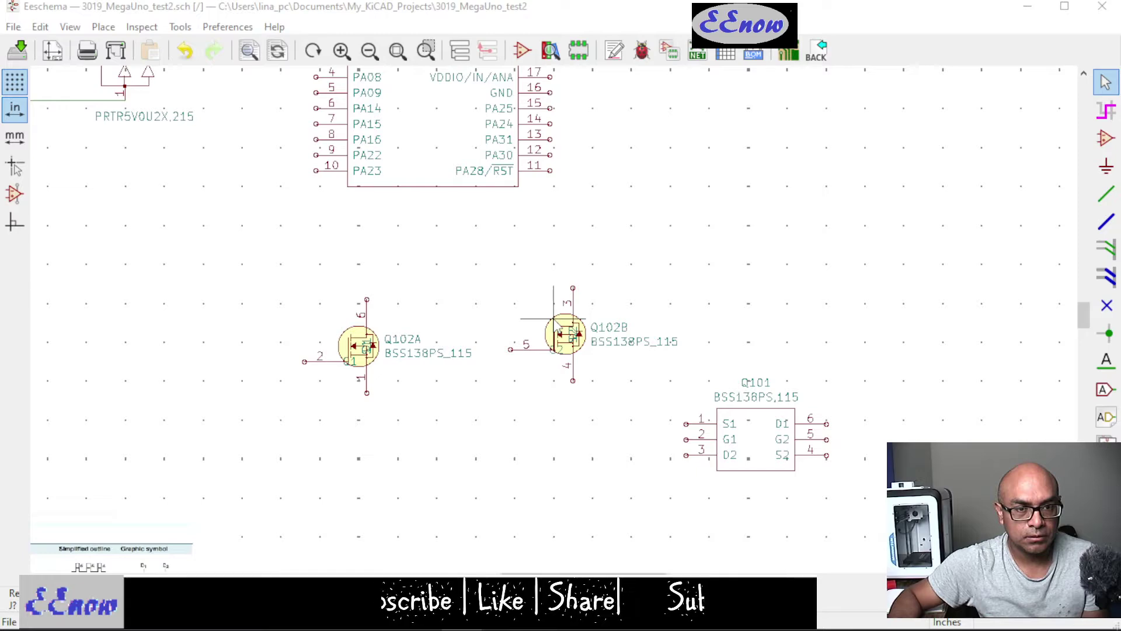
scroll(521, 303, down, 2)
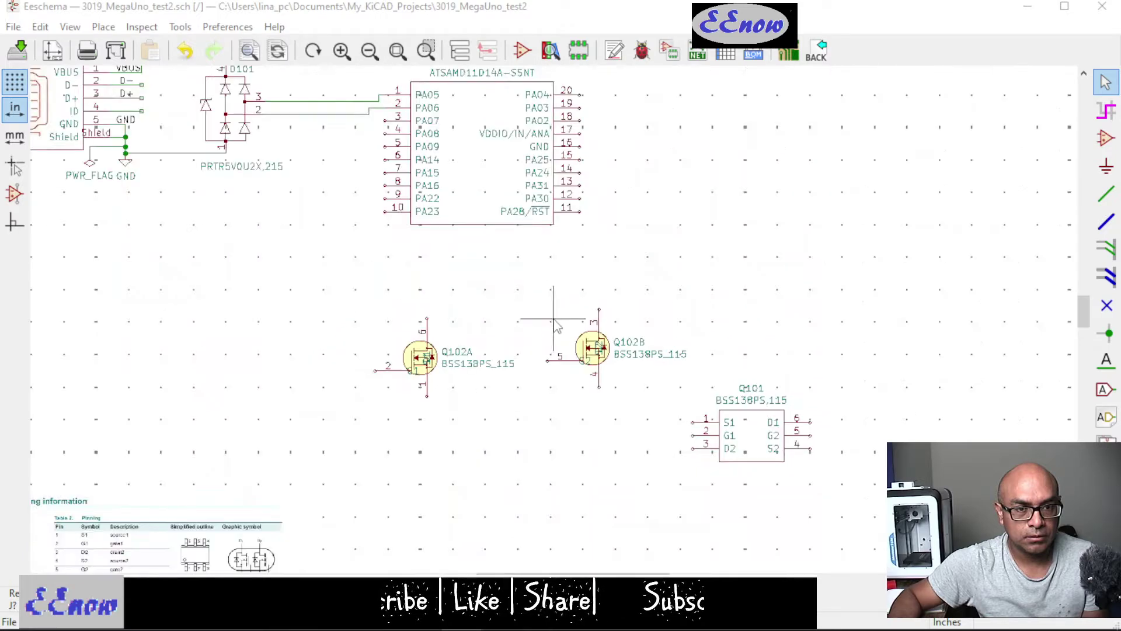
scroll(555, 324, up, 2)
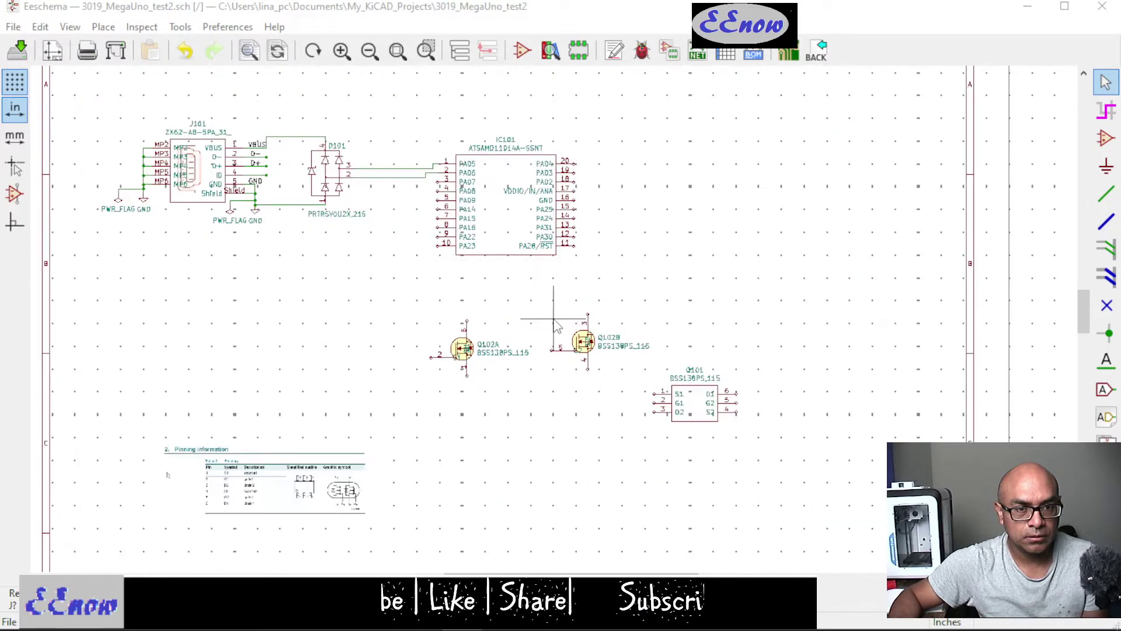
scroll(556, 326, up, 1)
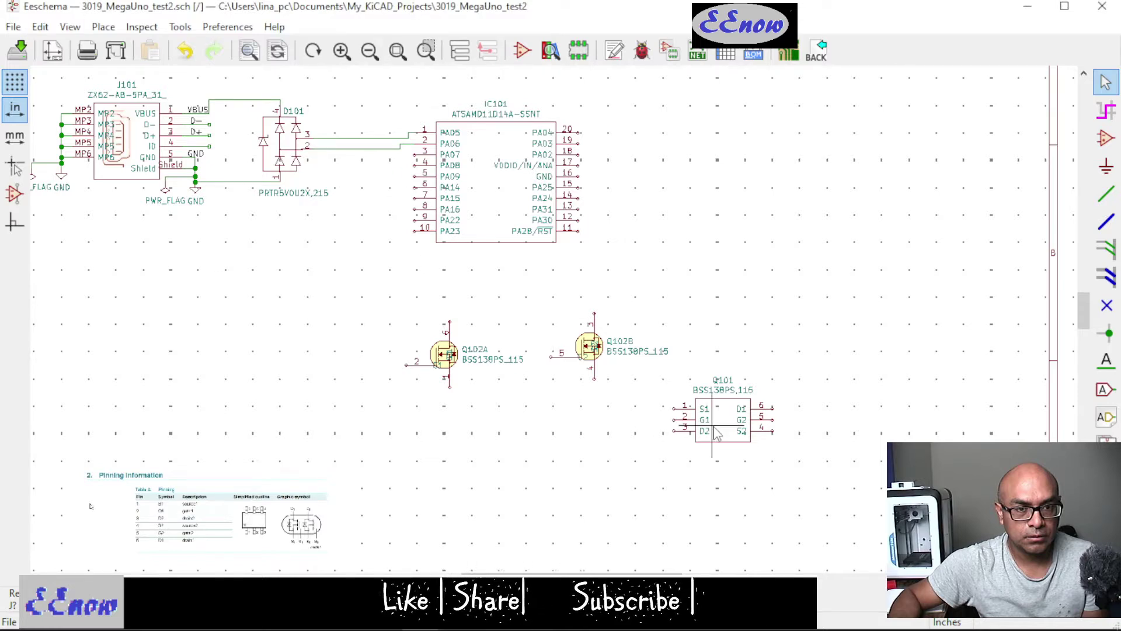
drag(725, 421, 305, 334)
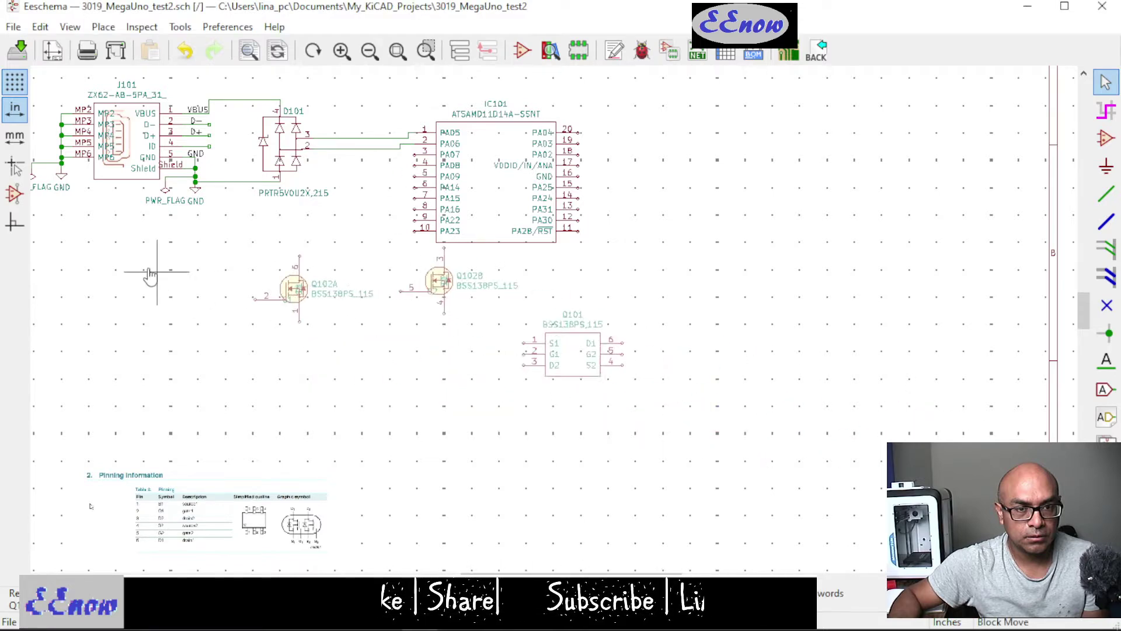
click(120, 308)
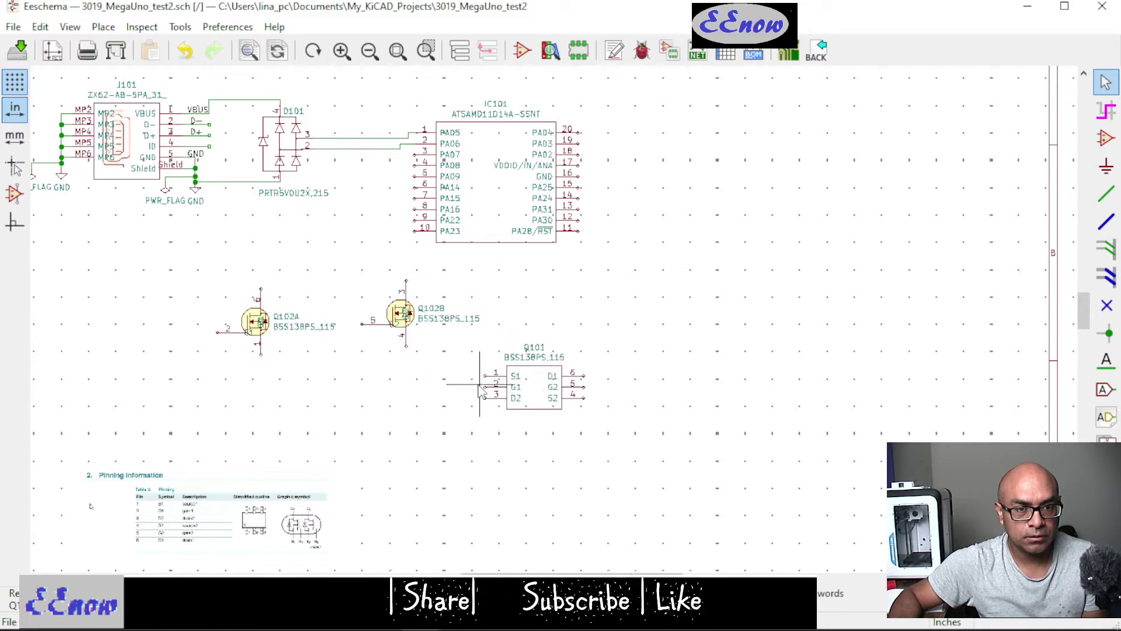
drag(537, 402, 105, 314)
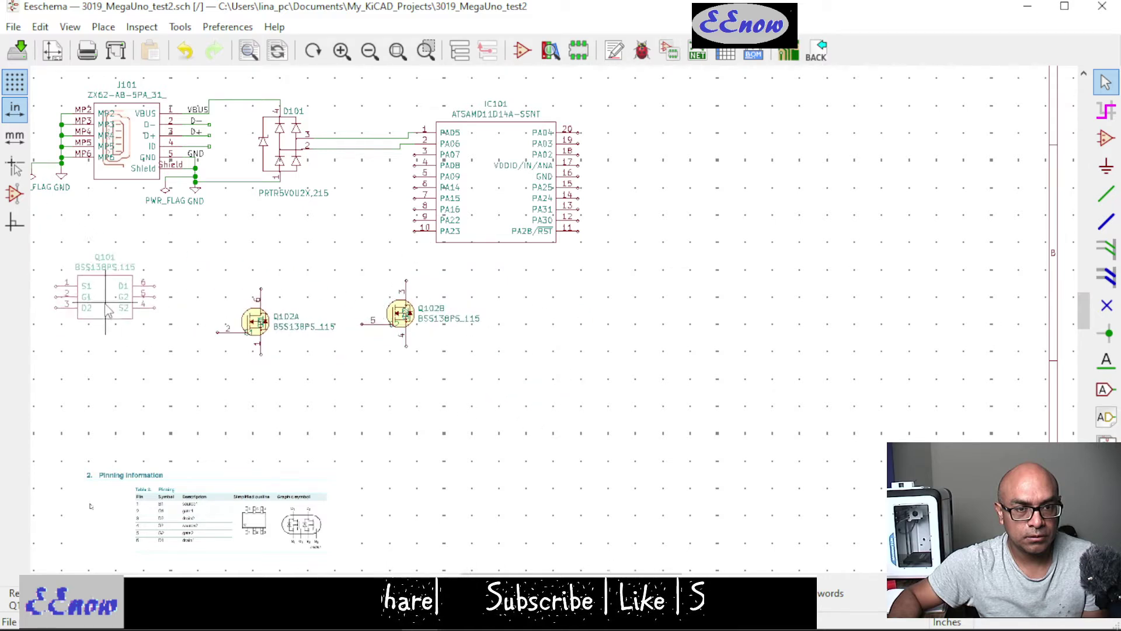
- Move the whole Q102A symbol to sit right of Q102B
click(260, 325)
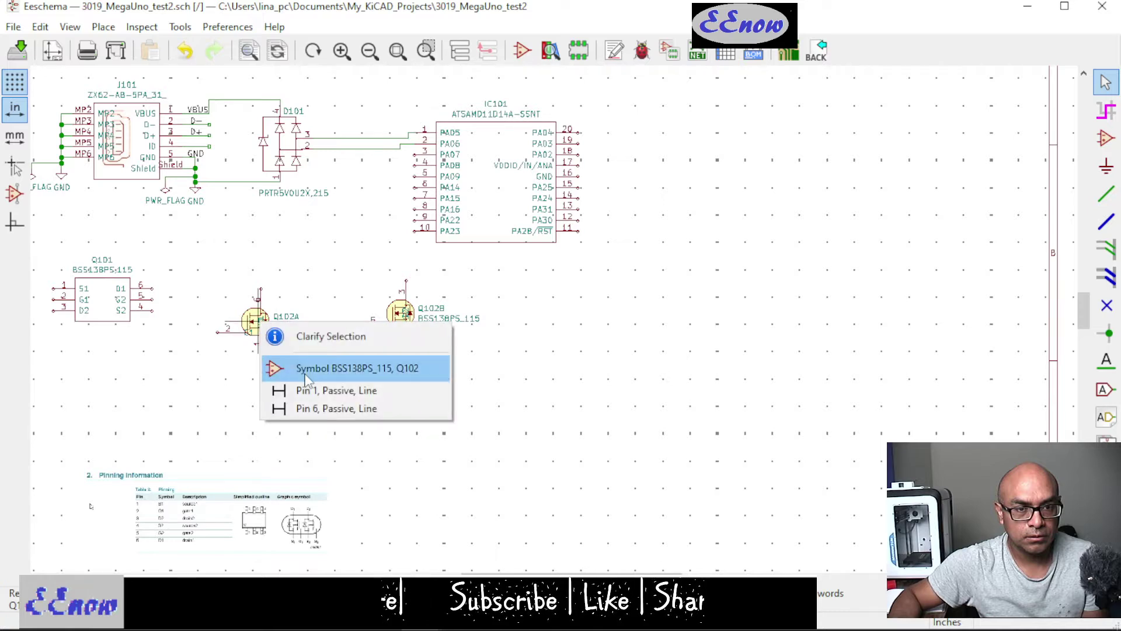
click(327, 368)
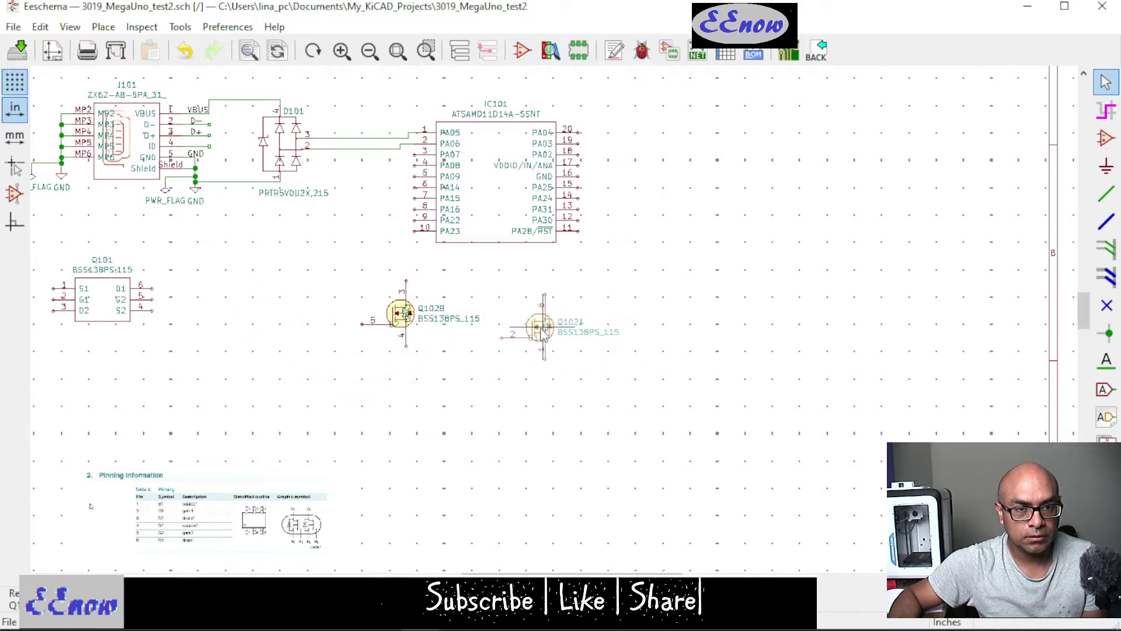
click(645, 353)
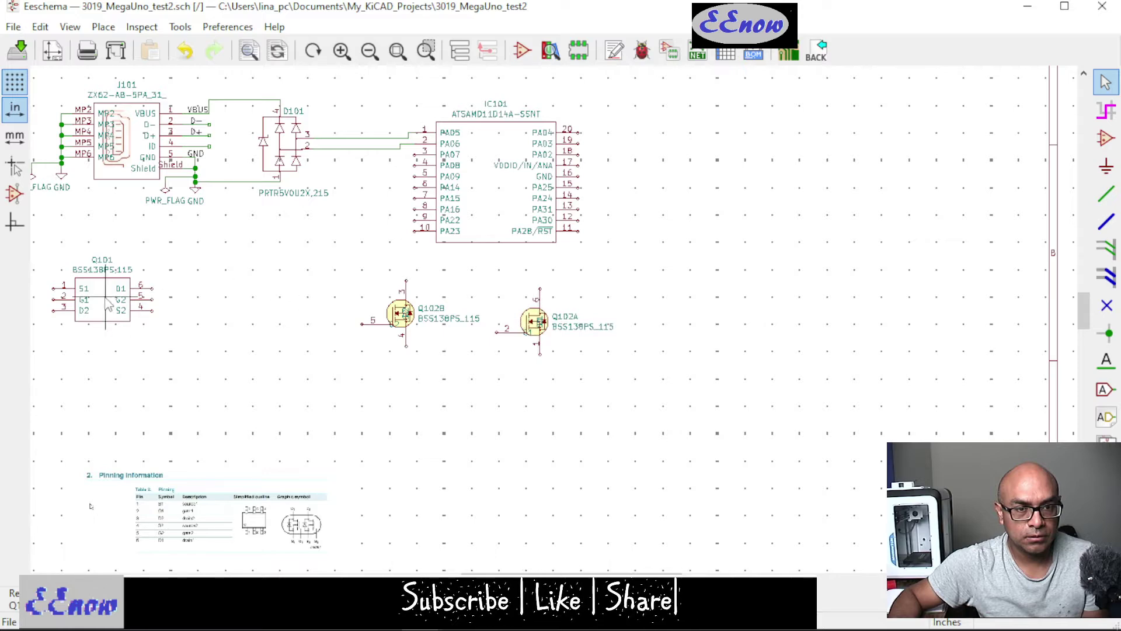
- Place Q101 centred beneath Q102B and Q102A
key(m)
click(472, 425)
scroll(677, 336, up, 1)
scroll(555, 320, down, 2)
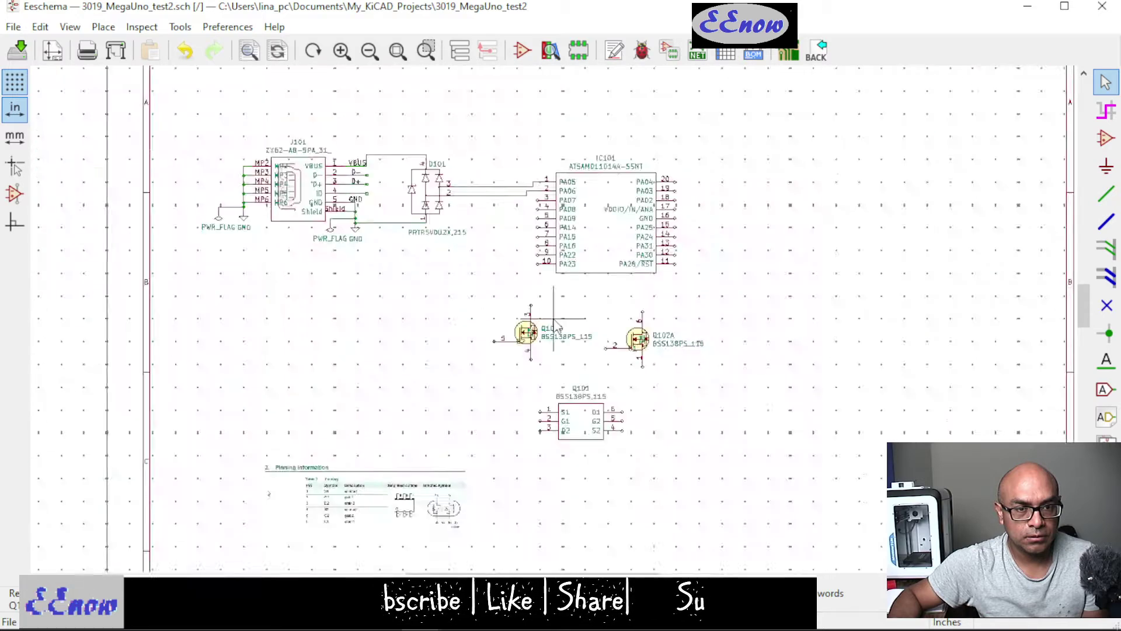
scroll(555, 324, up, 2)
scroll(555, 324, down, 2)
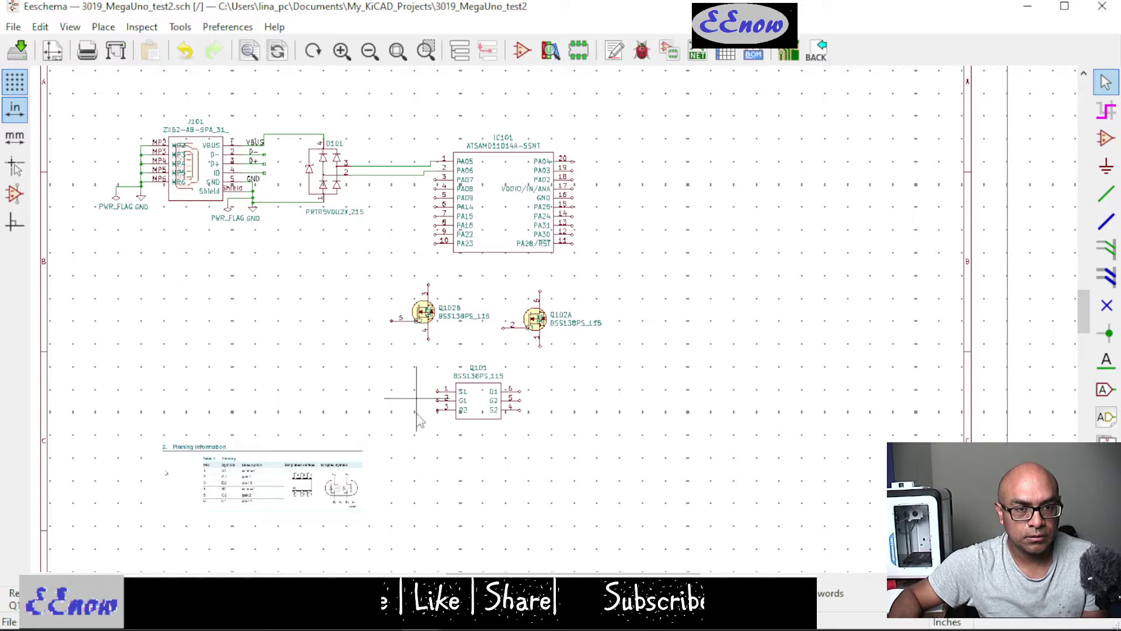
scroll(346, 422, up, 1)
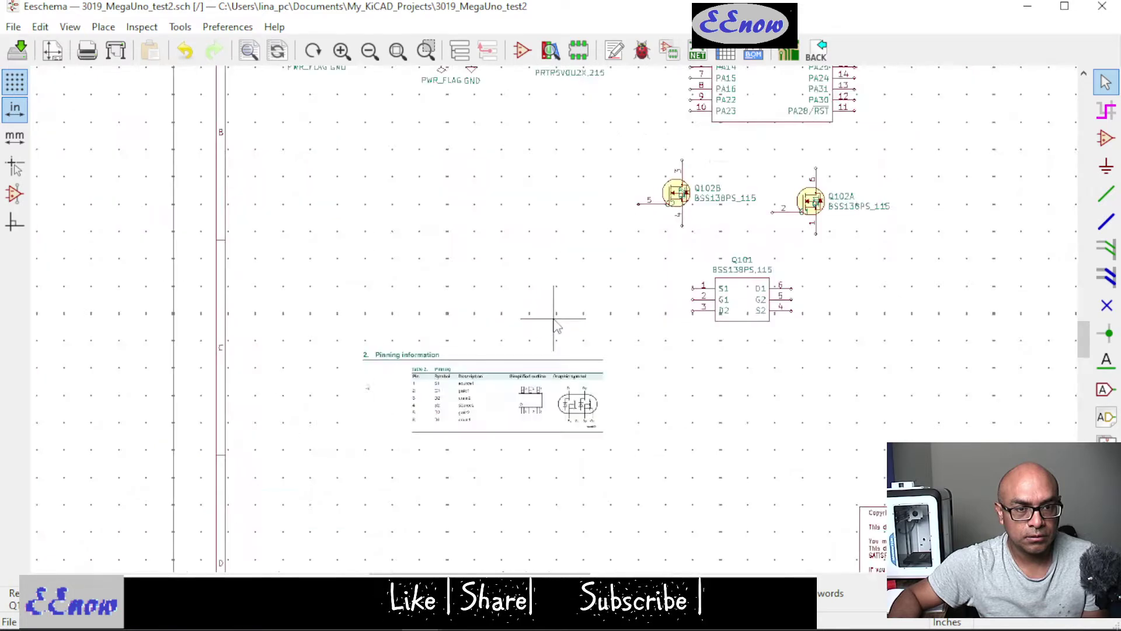
scroll(554, 318, up, 2)
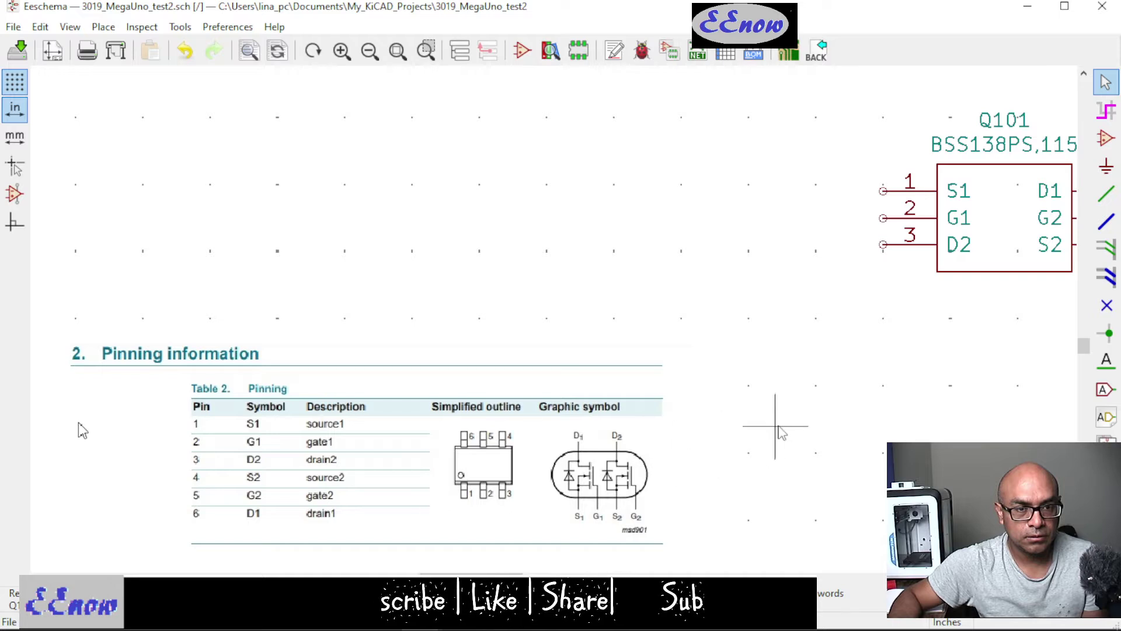
scroll(782, 432, down, 3)
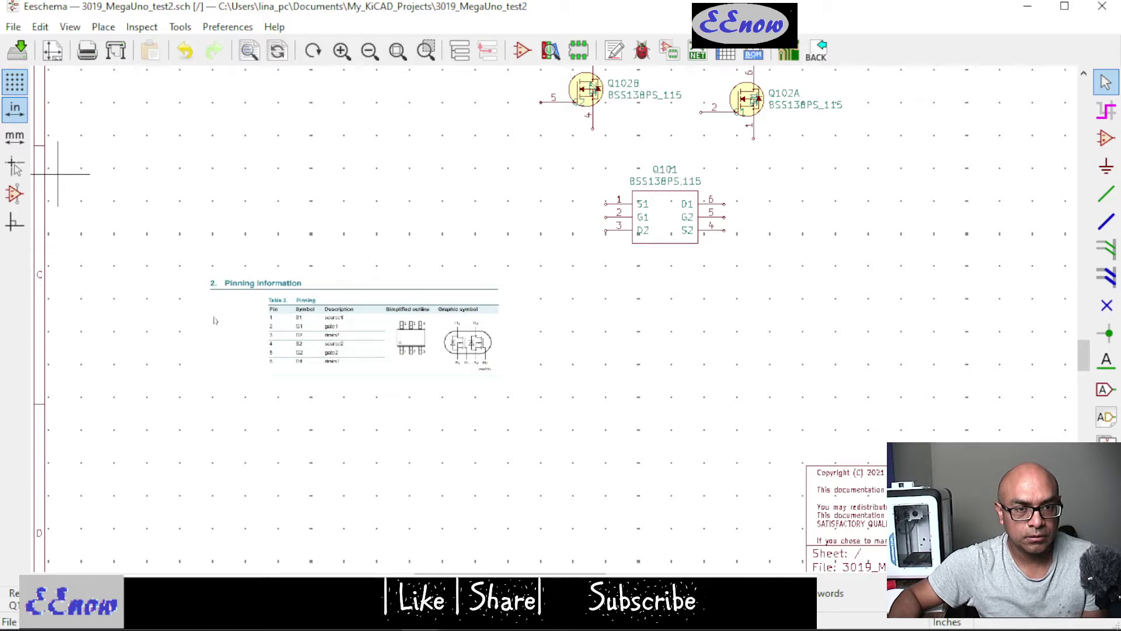
mouse_move(383, 620)
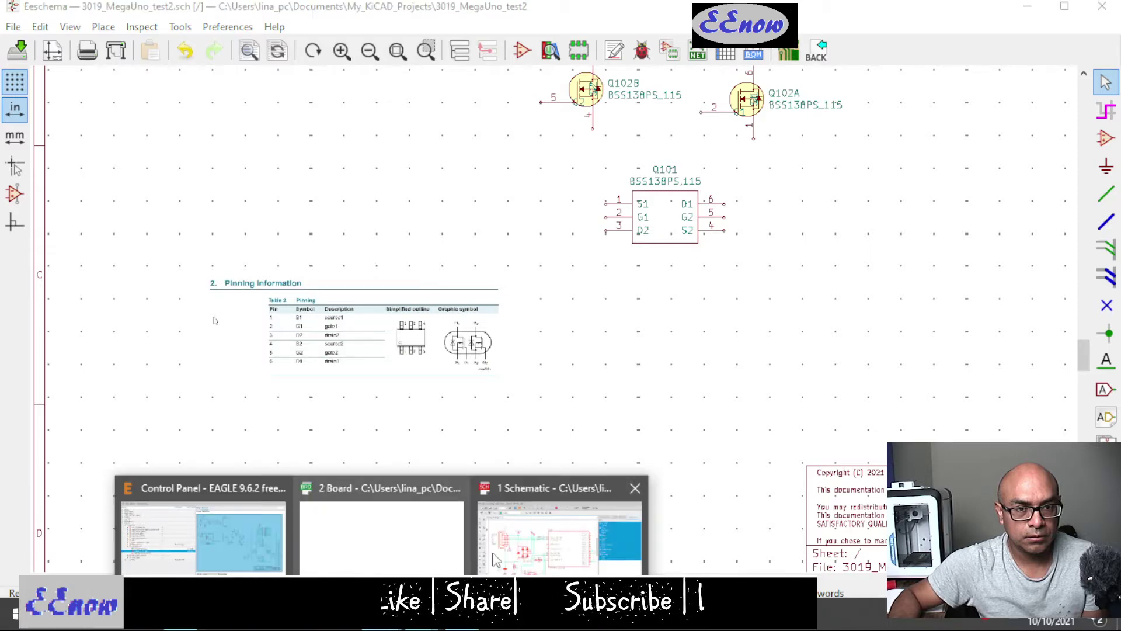
click(533, 546)
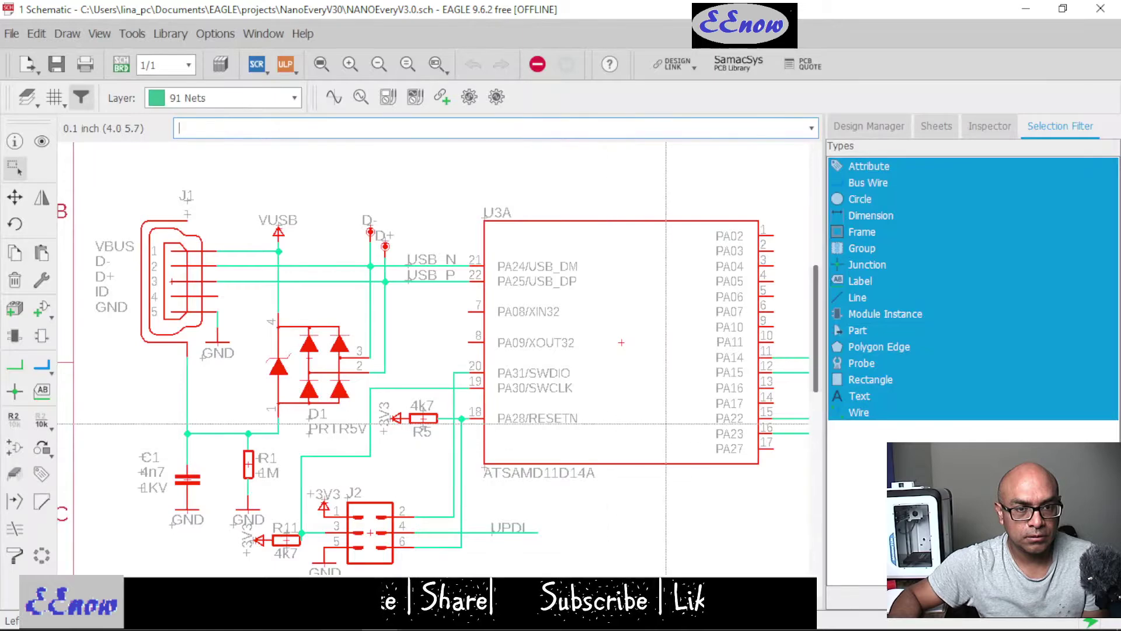
scroll(677, 469, down, 2)
scroll(676, 469, up, 2)
middle_drag(676, 469, 266, 419)
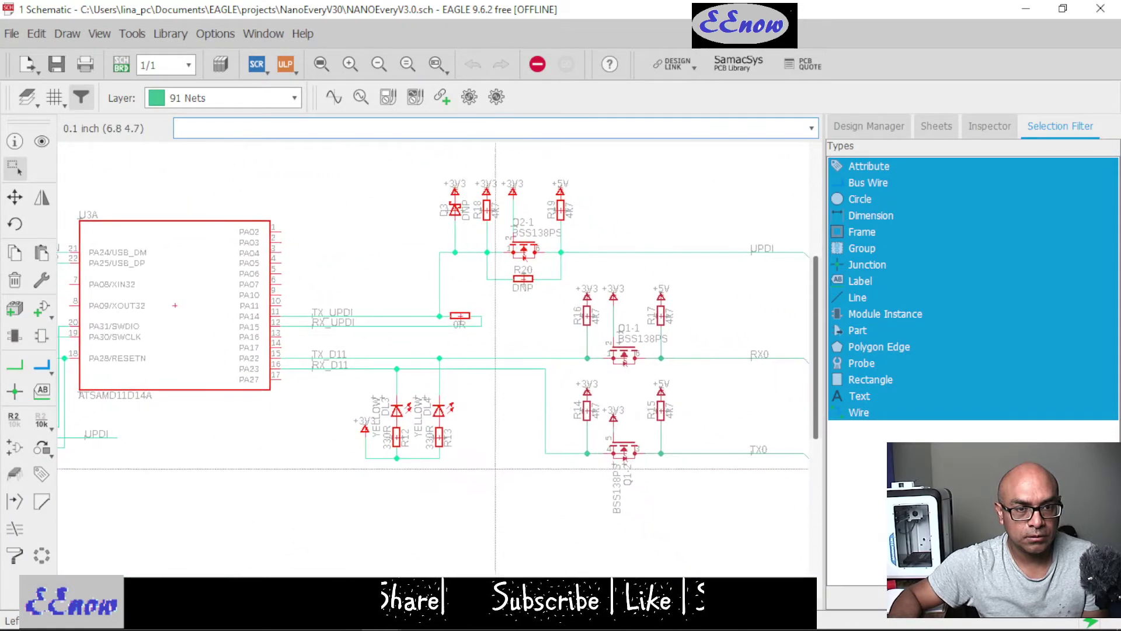
scroll(664, 445, up, 1)
scroll(664, 446, down, 1)
scroll(664, 445, up, 1)
scroll(664, 446, up, 3)
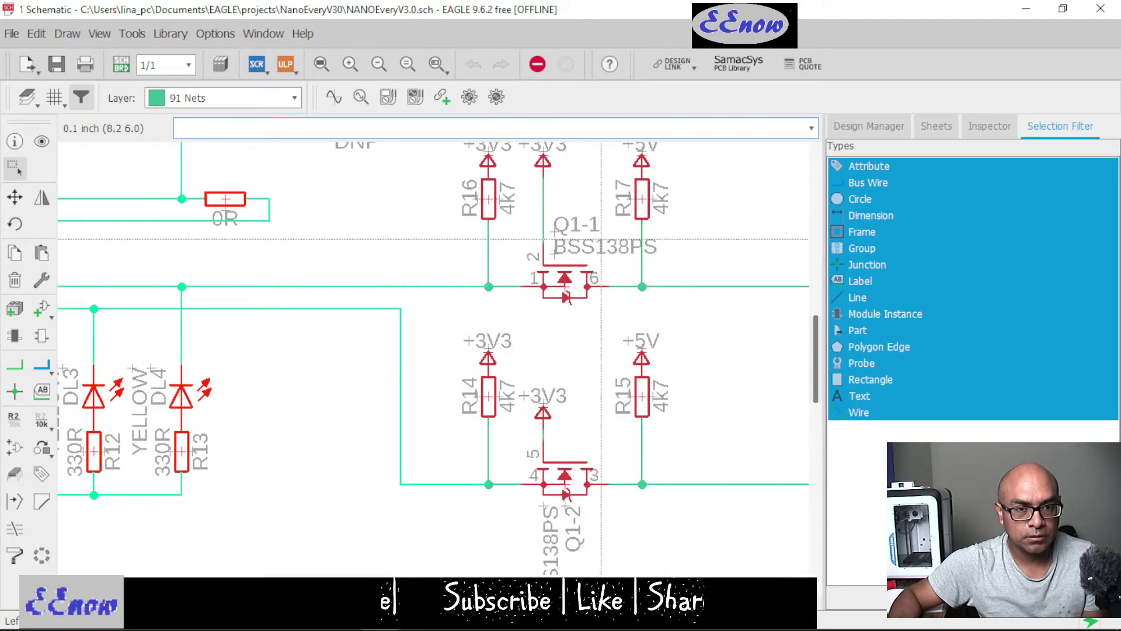
scroll(653, 436, down, 1)
scroll(653, 436, down, 2)
scroll(471, 462, down, 2)
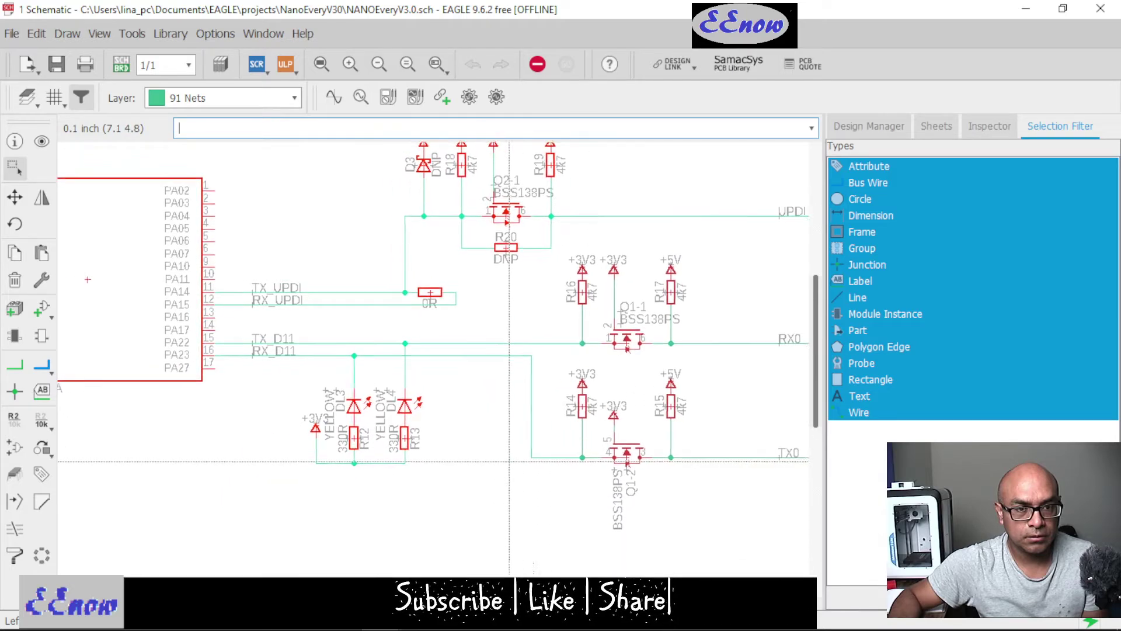
scroll(664, 442, up, 1)
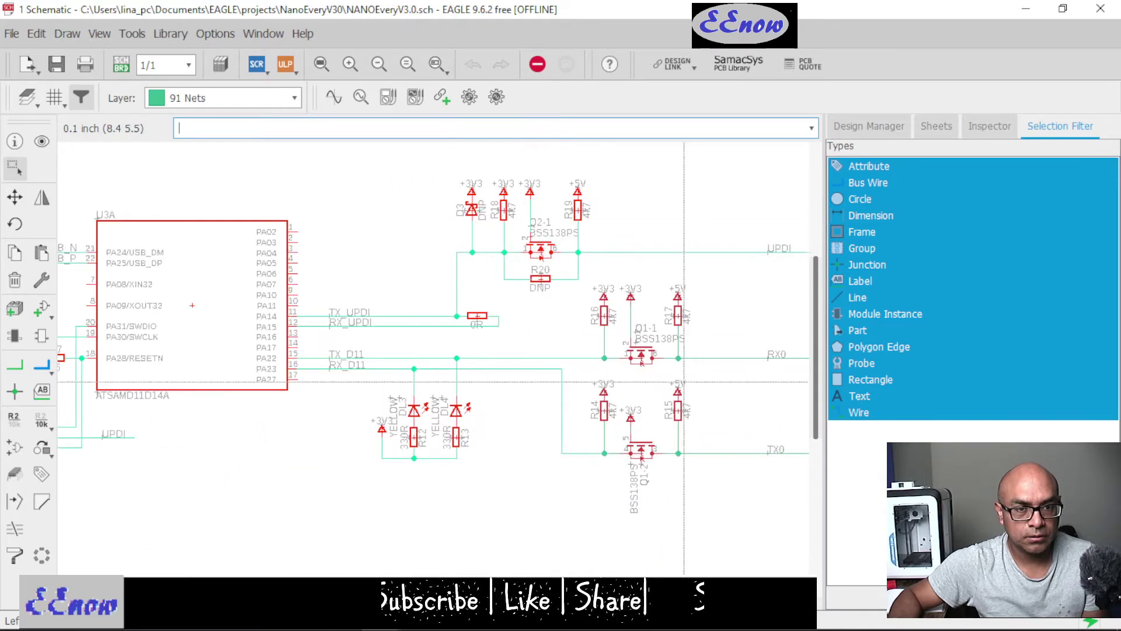
click(1025, 8)
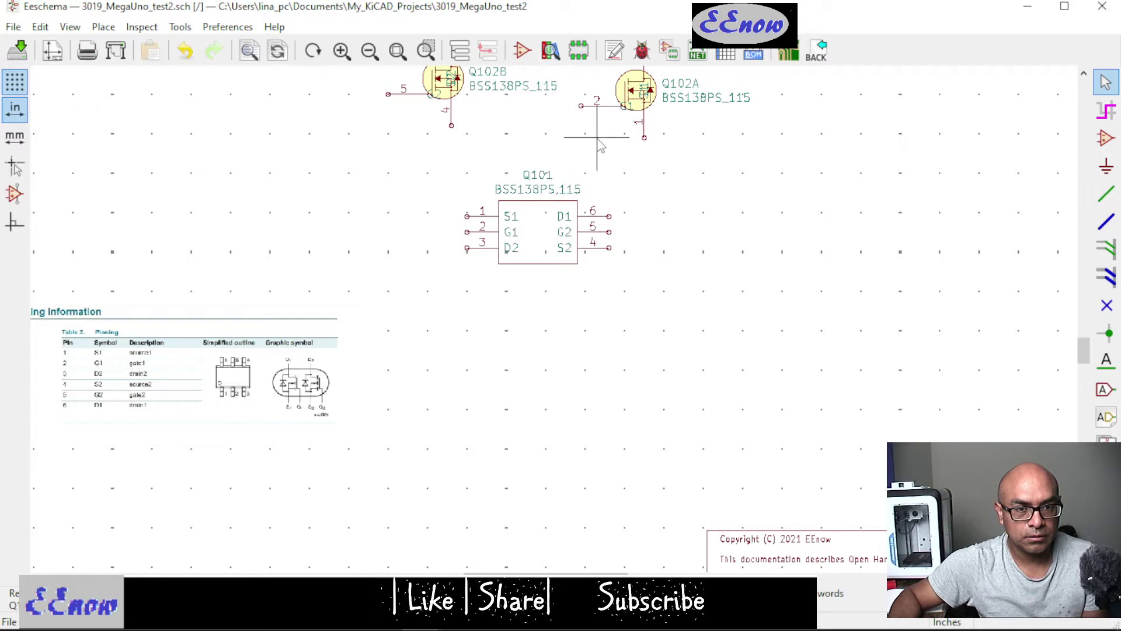
- Zoom and pan the view onto Q101 and the Q102A and Q102B units
scroll(604, 138, up, 1)
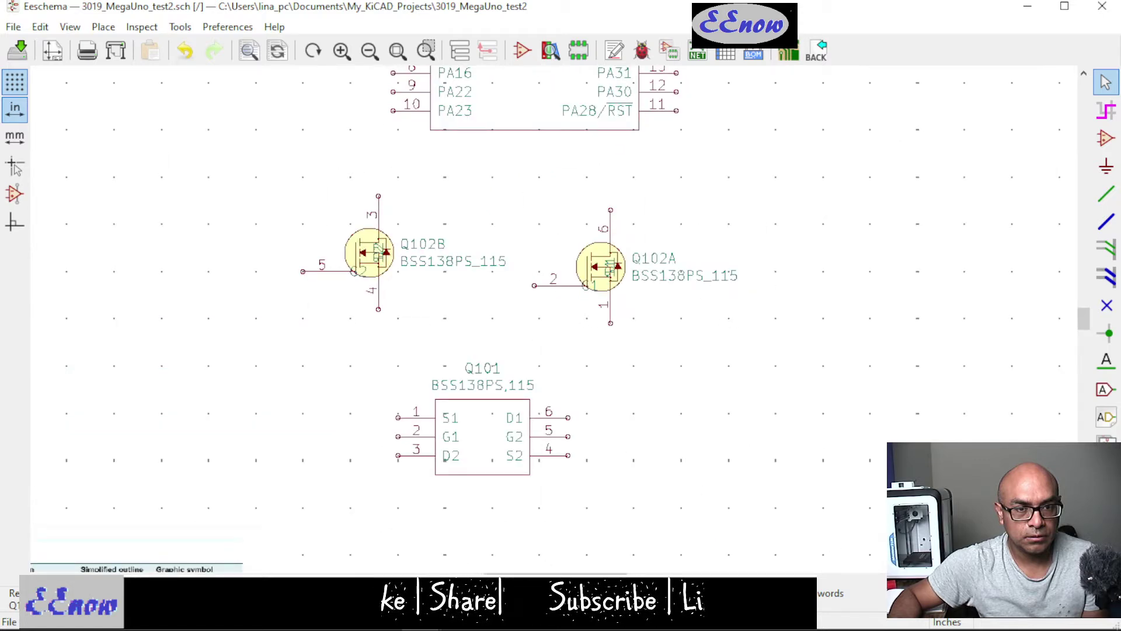
scroll(555, 321, down, 1)
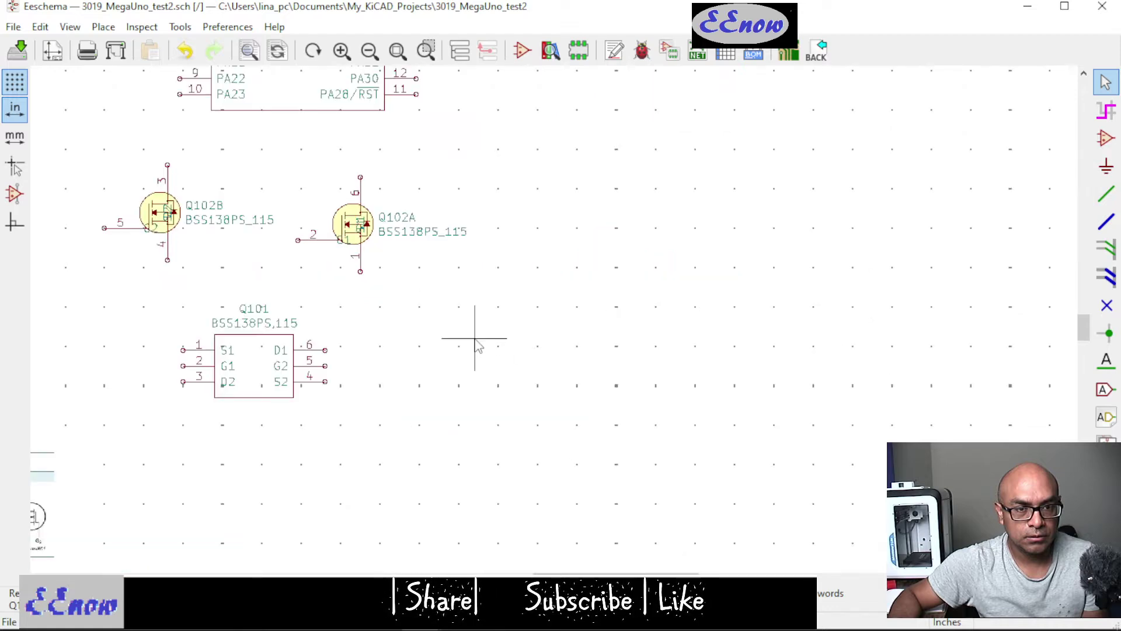
scroll(475, 340, down, 1)
scroll(633, 321, down, 1)
scroll(555, 315, up, 1)
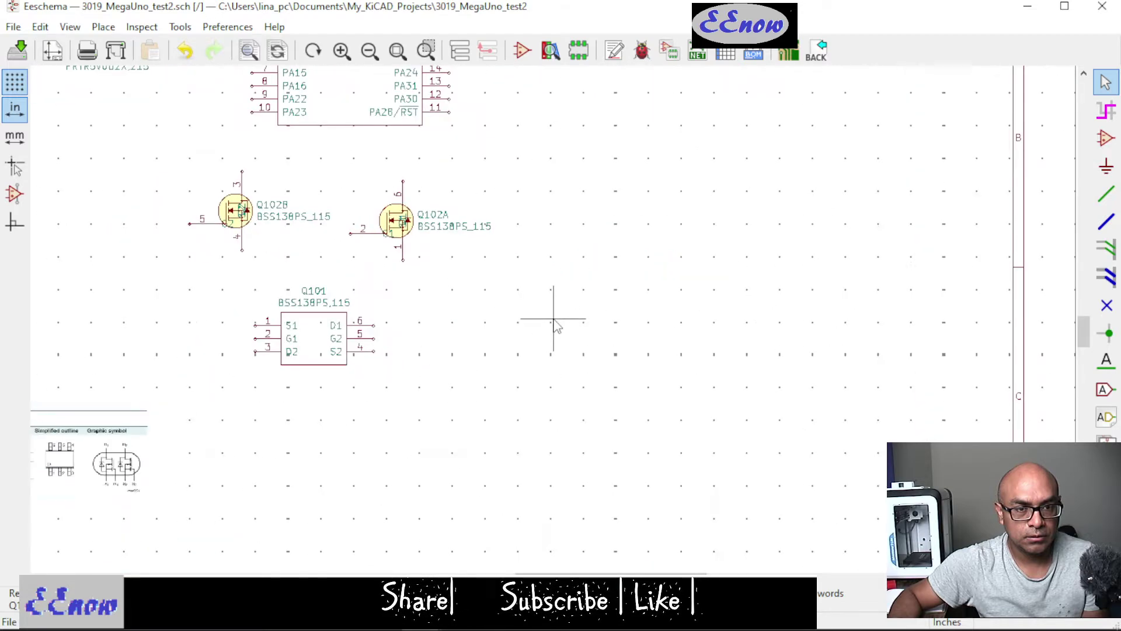
drag(453, 310, 590, 328)
scroll(555, 321, down, 3)
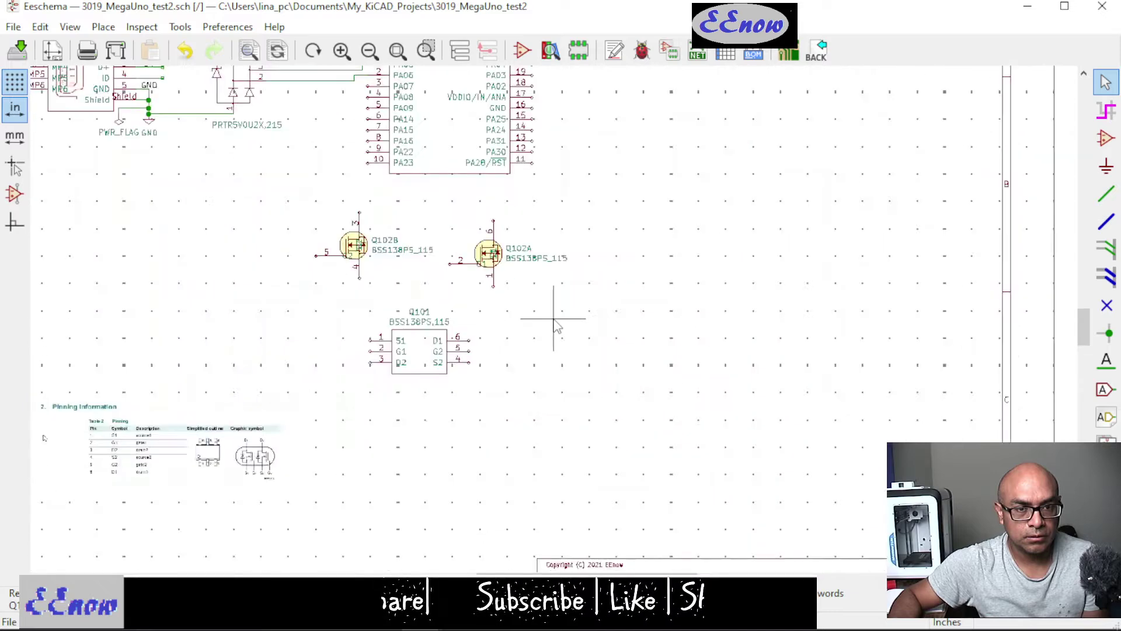
scroll(556, 325, up, 4)
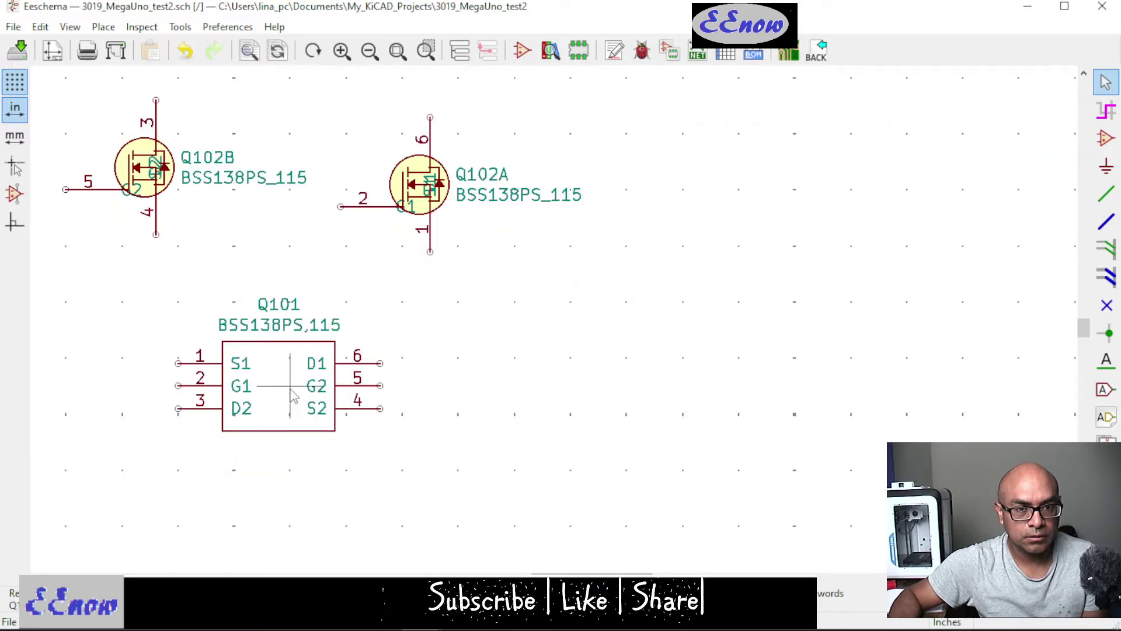
right_click(281, 387)
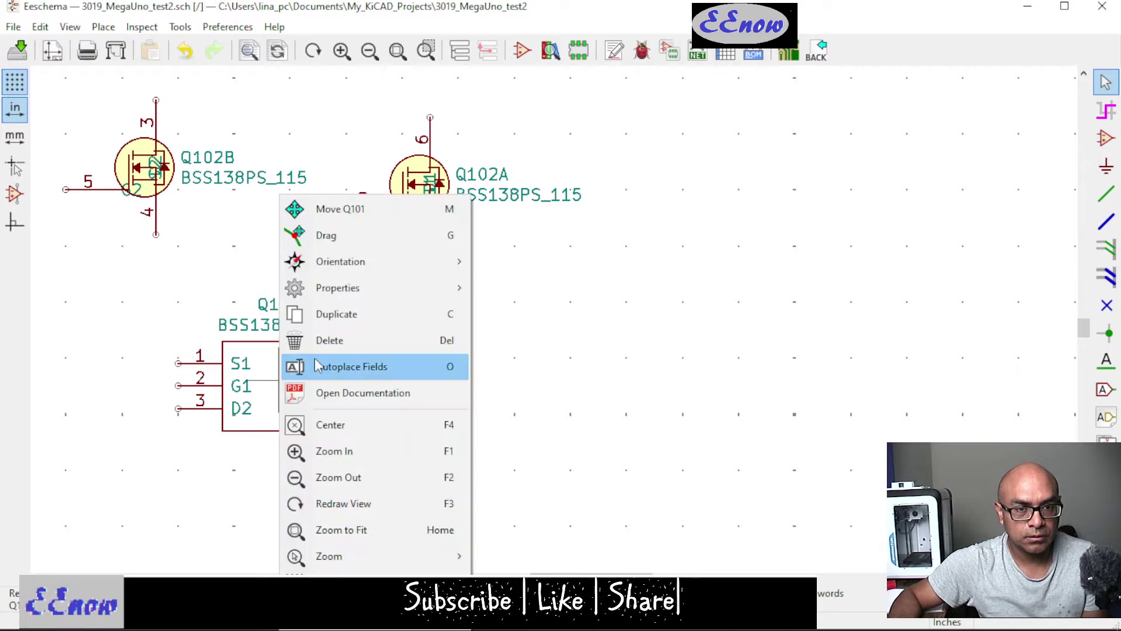
mouse_move(369, 289)
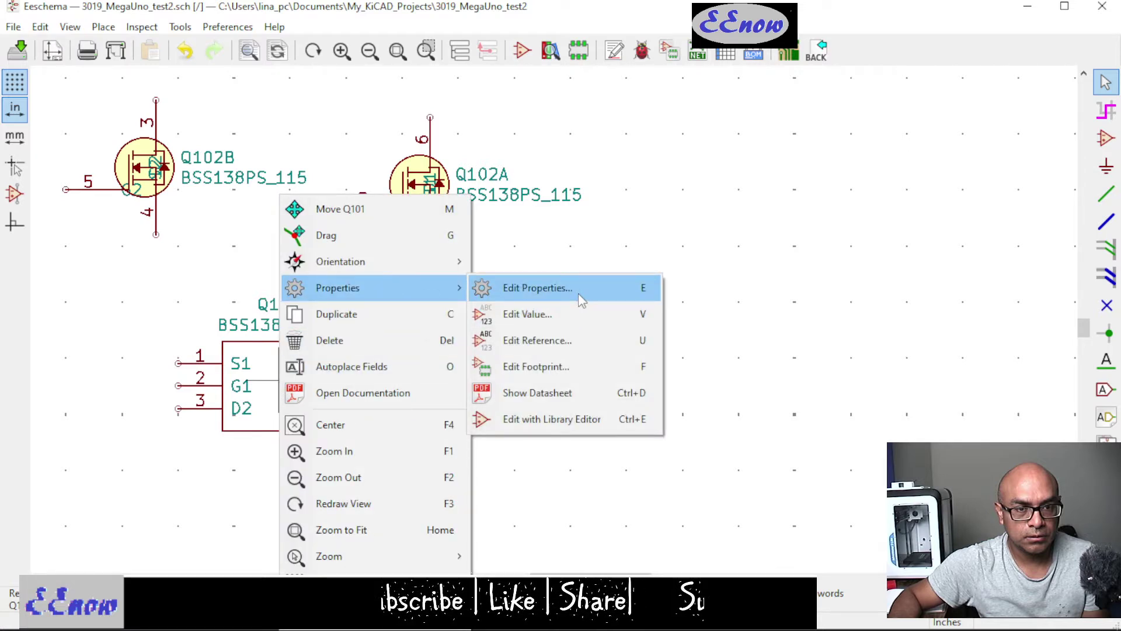
click(587, 431)
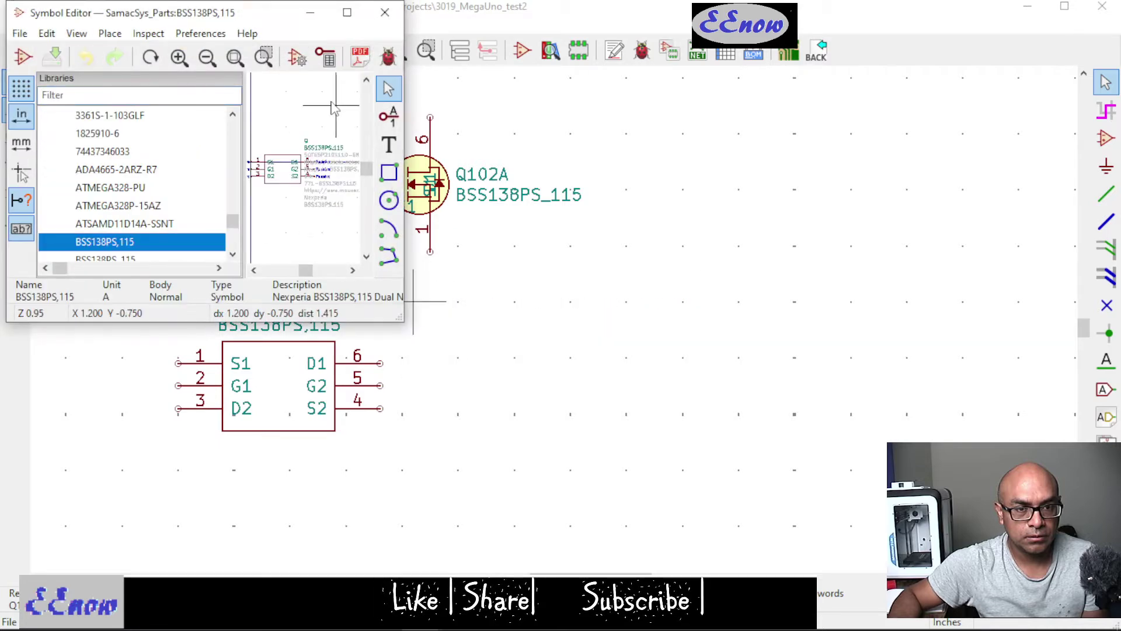
click(347, 12)
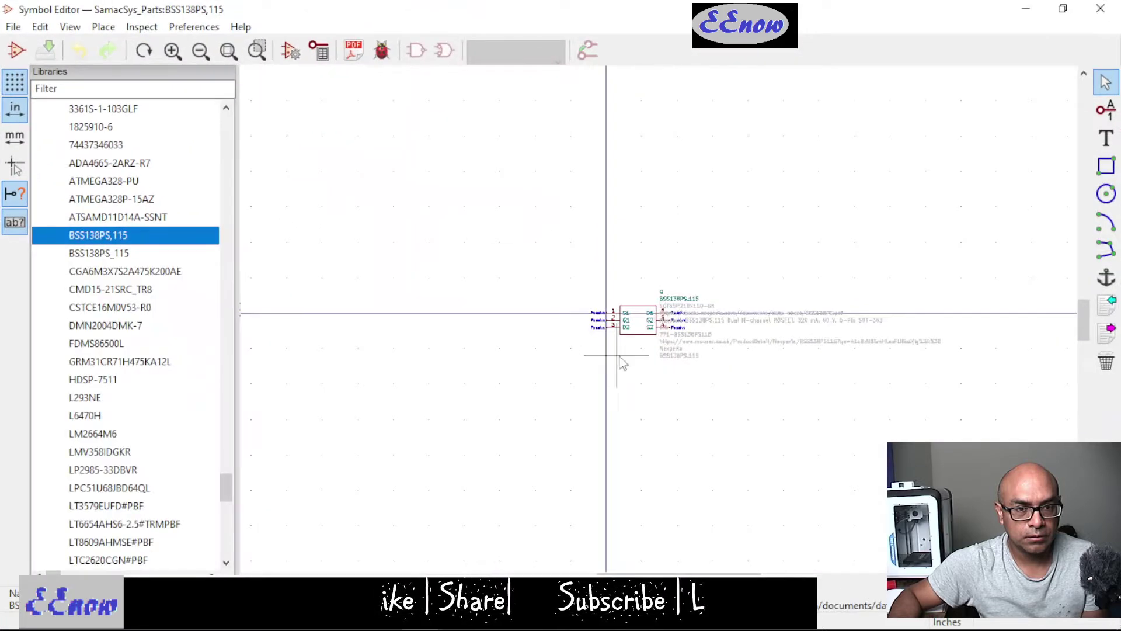
scroll(631, 350, up, 5)
scroll(660, 325, up, 1)
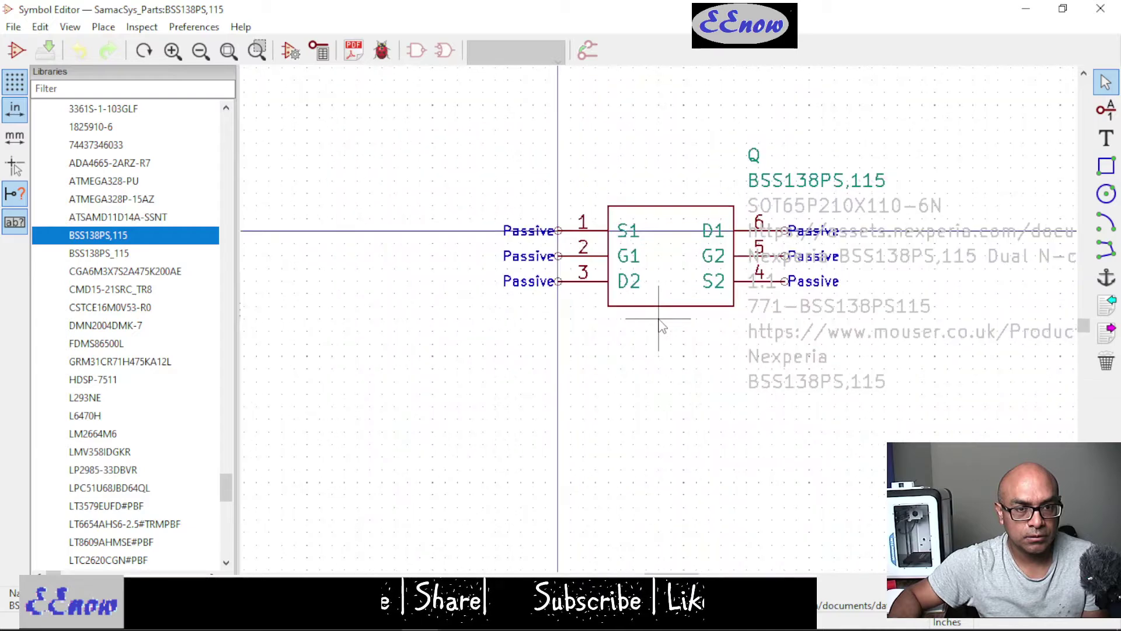
click(12, 28)
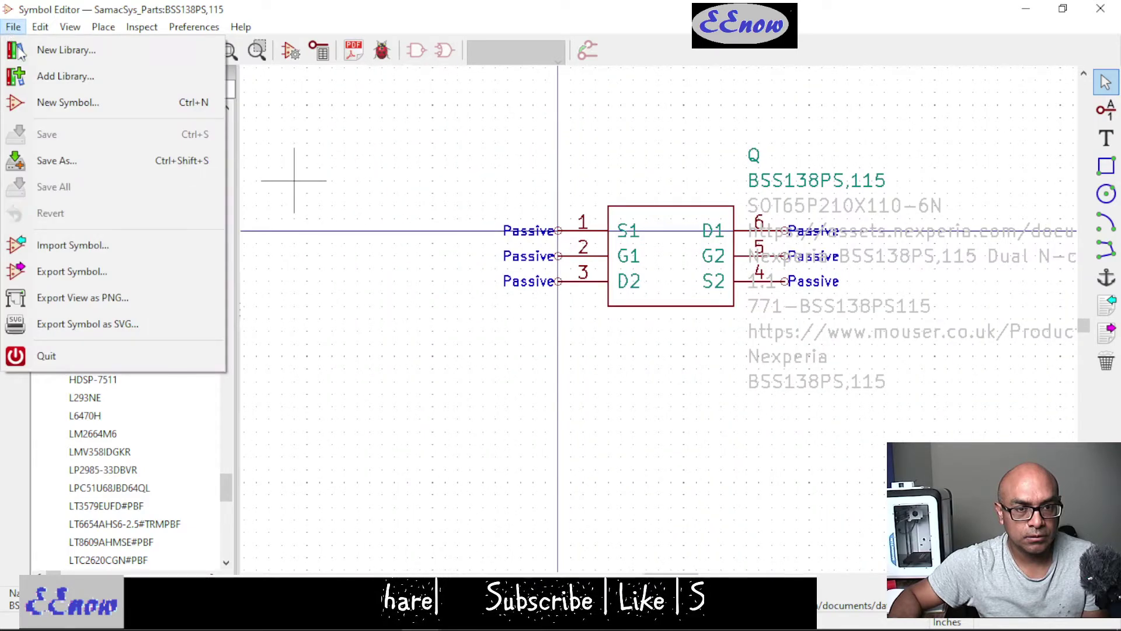
click(110, 111)
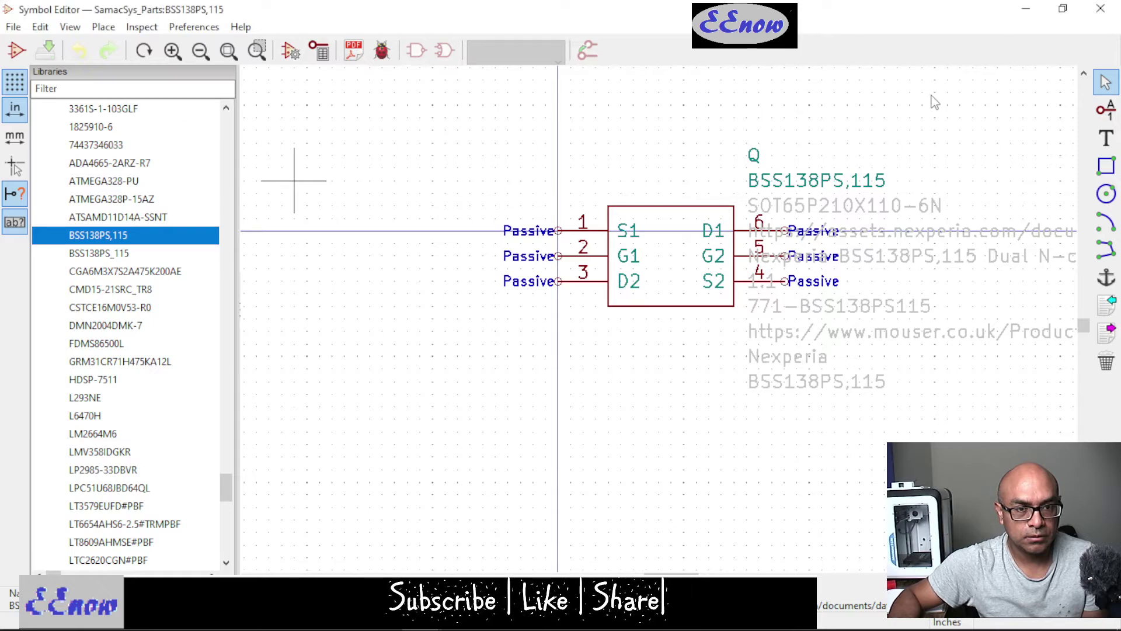
- Close the schematic editor, discarding unsaved changes
click(1099, 12)
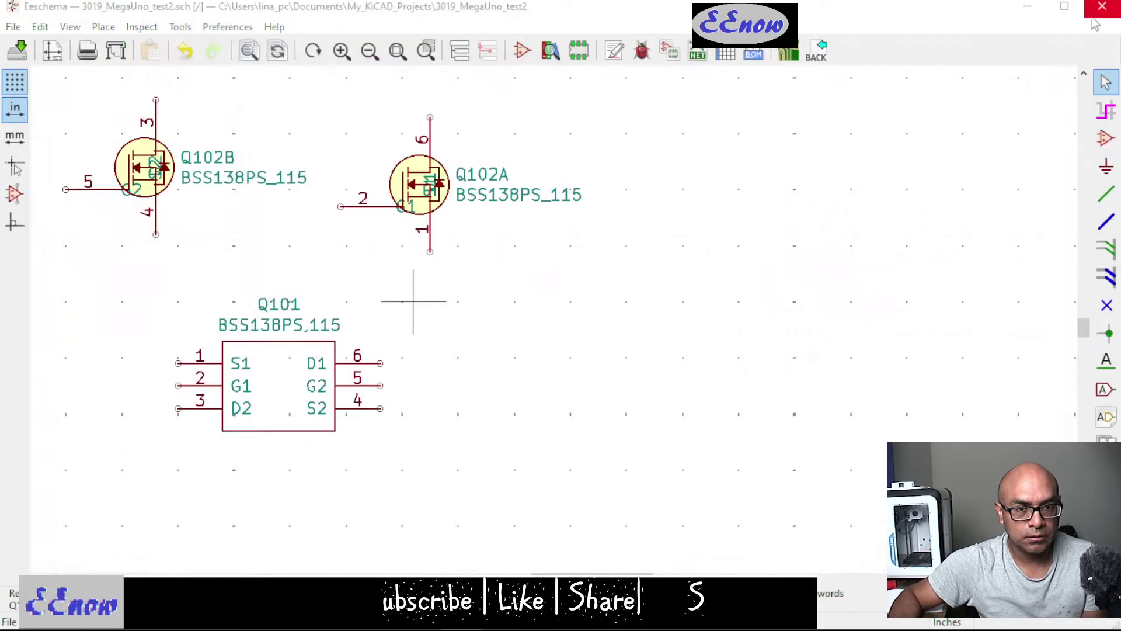
click(1102, 7)
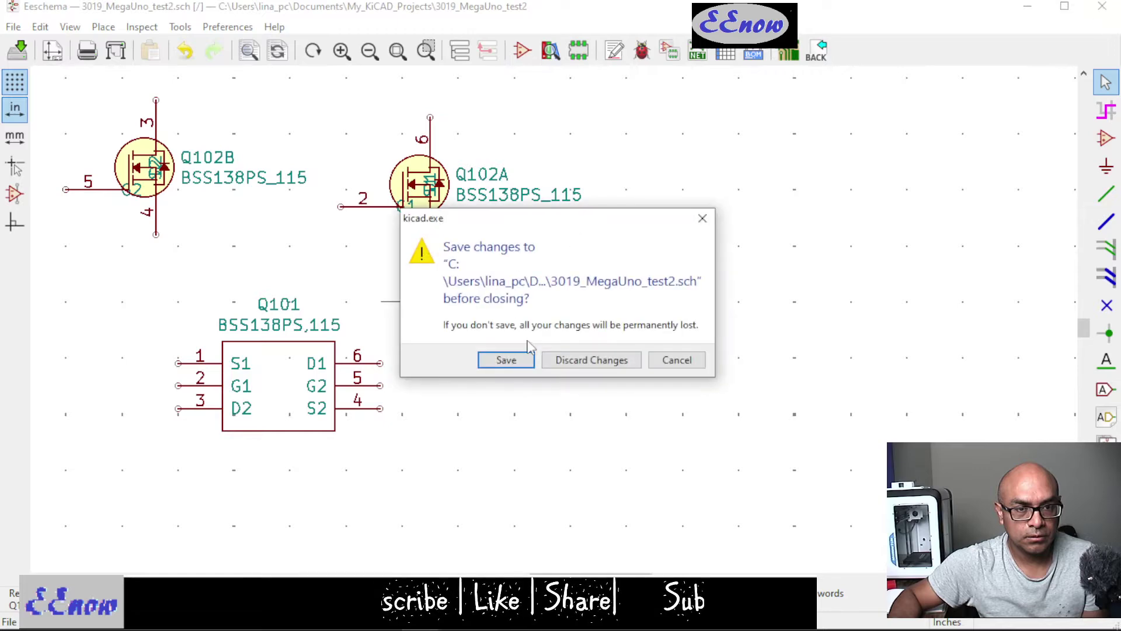
click(584, 360)
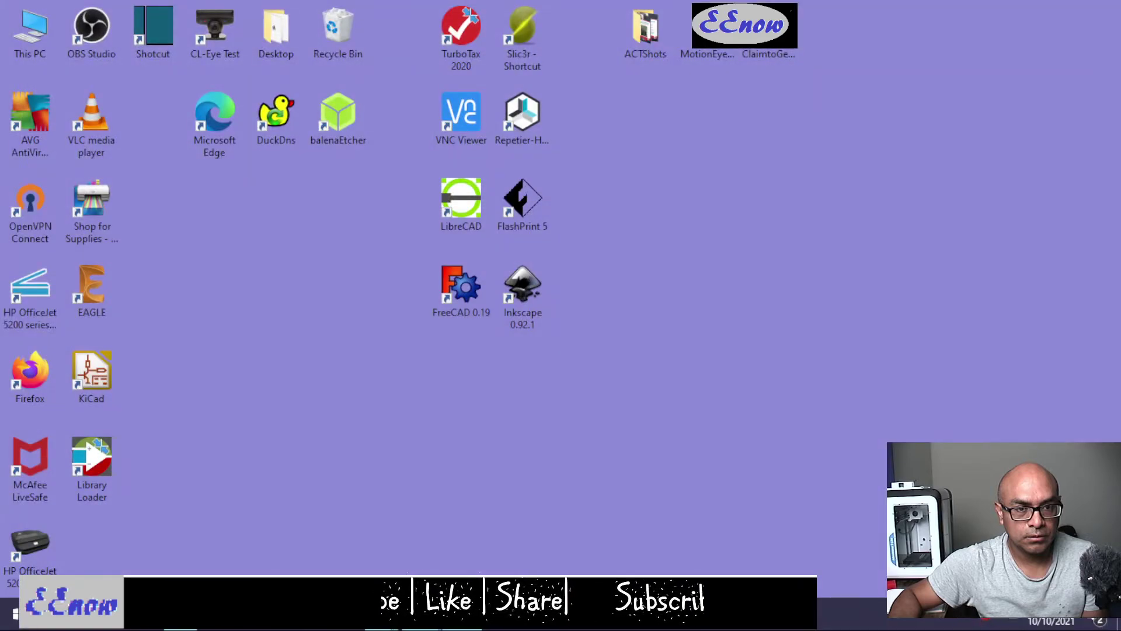
- Close the Pcbnew and both EAGLE windows, then launch KiCad from the desktop
mouse_move(420, 618)
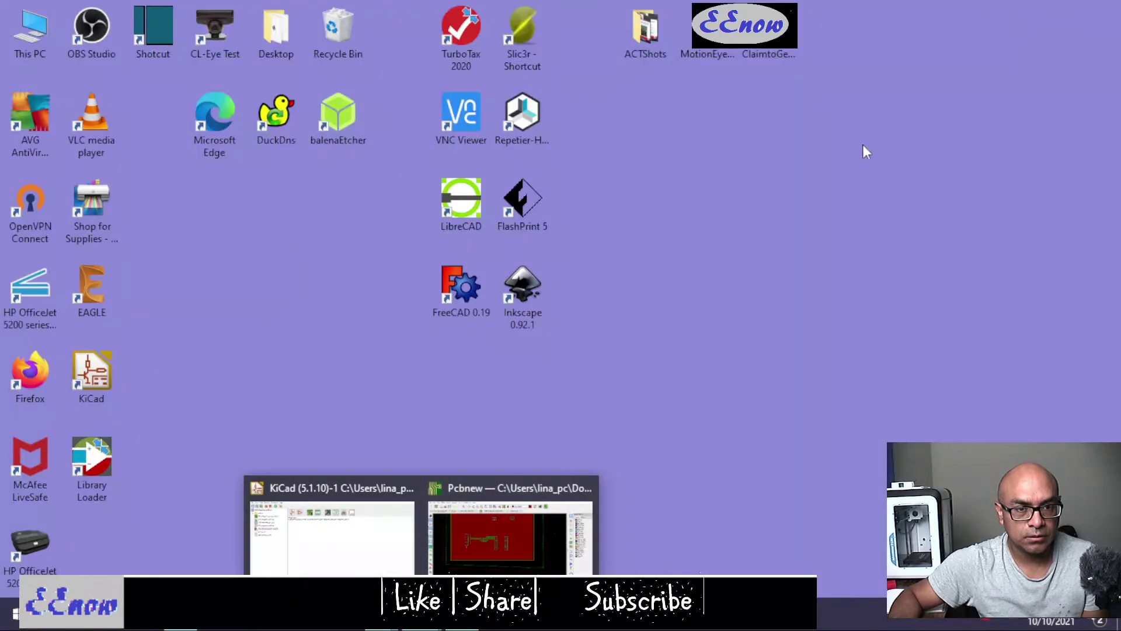
click(587, 487)
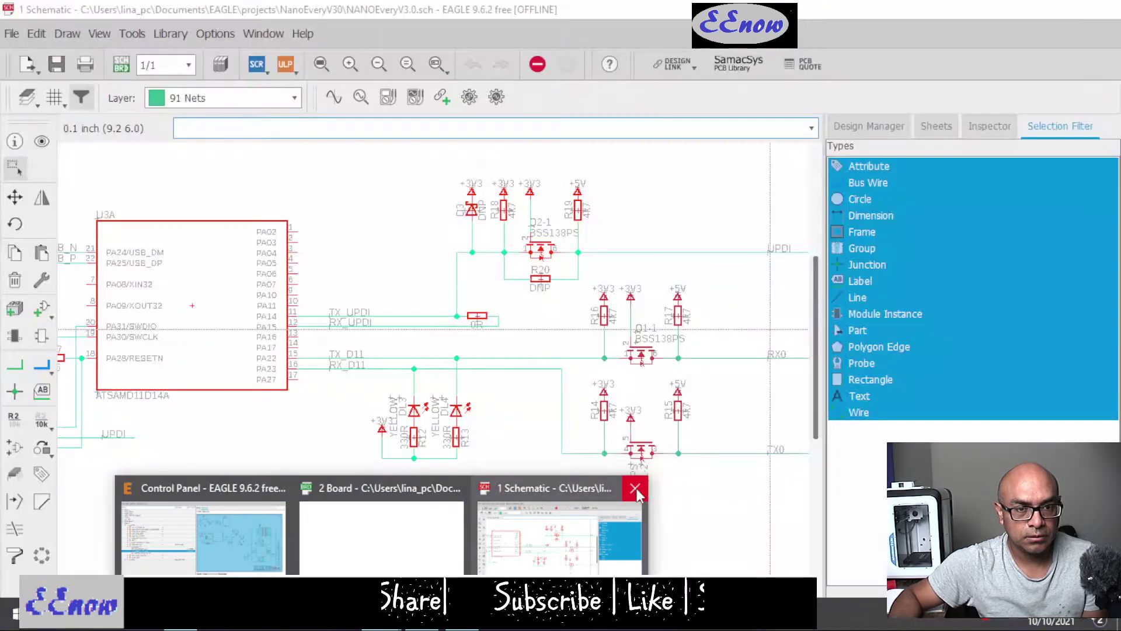
click(639, 488)
click(545, 487)
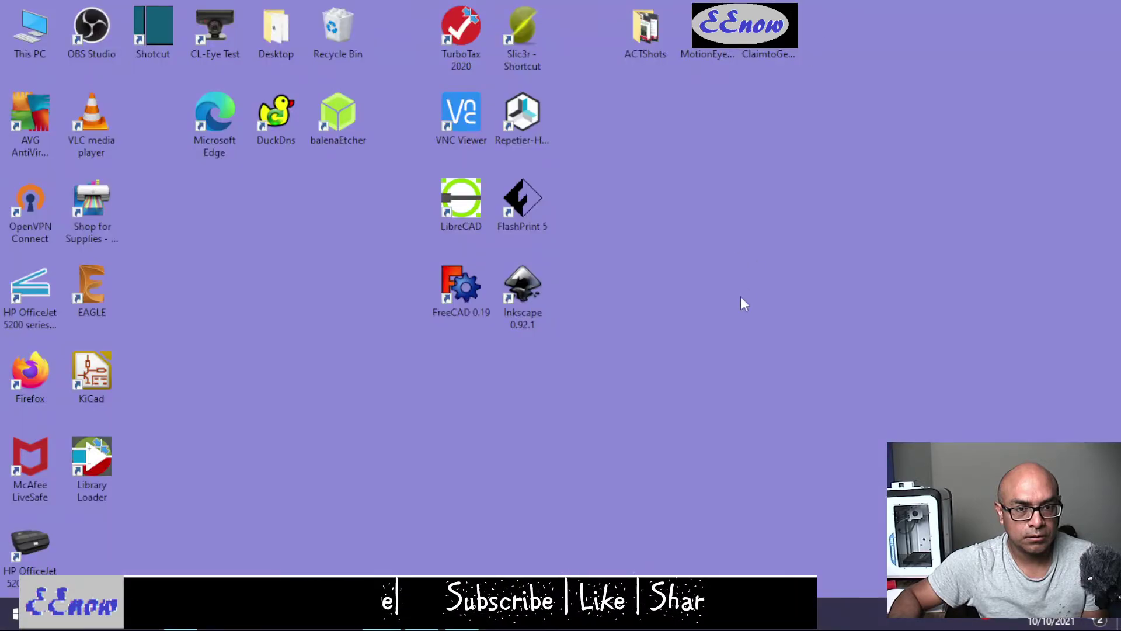
double_click(95, 376)
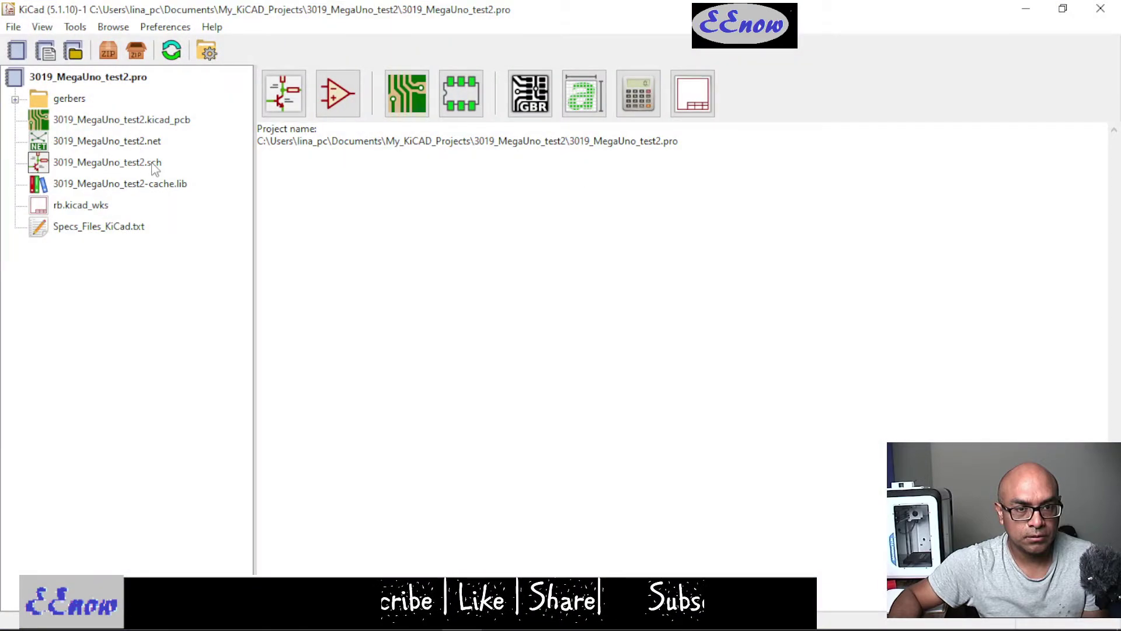
- Open 3019_MegaUno_test2.sch and zoom in on Q101
click(152, 169)
double_click(152, 169)
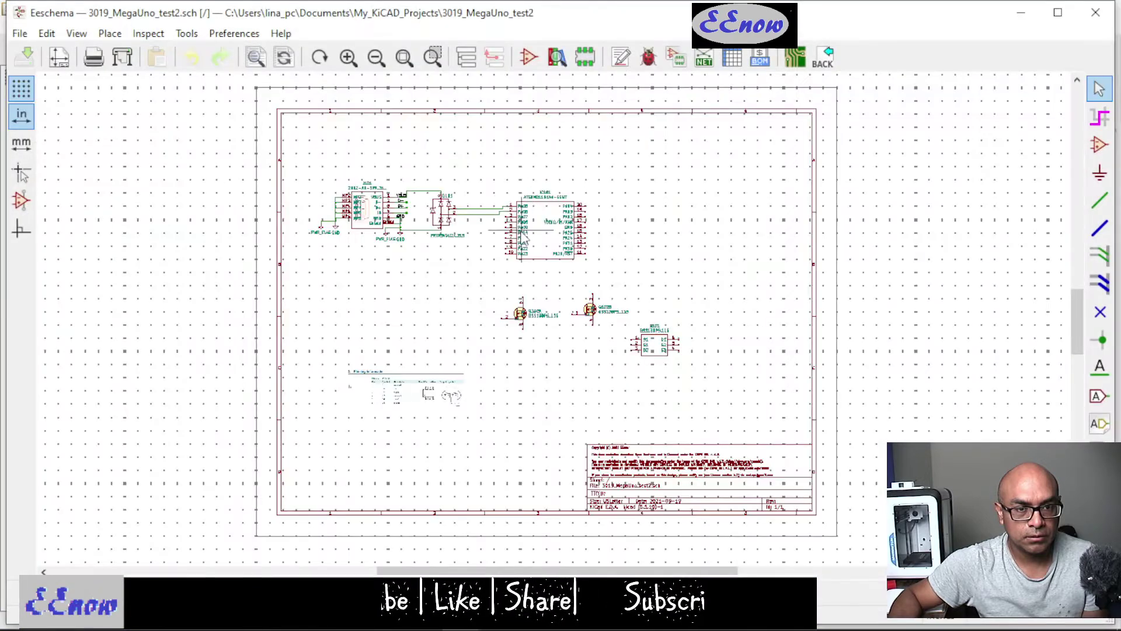
scroll(557, 327, up, 3)
scroll(557, 327, down, 3)
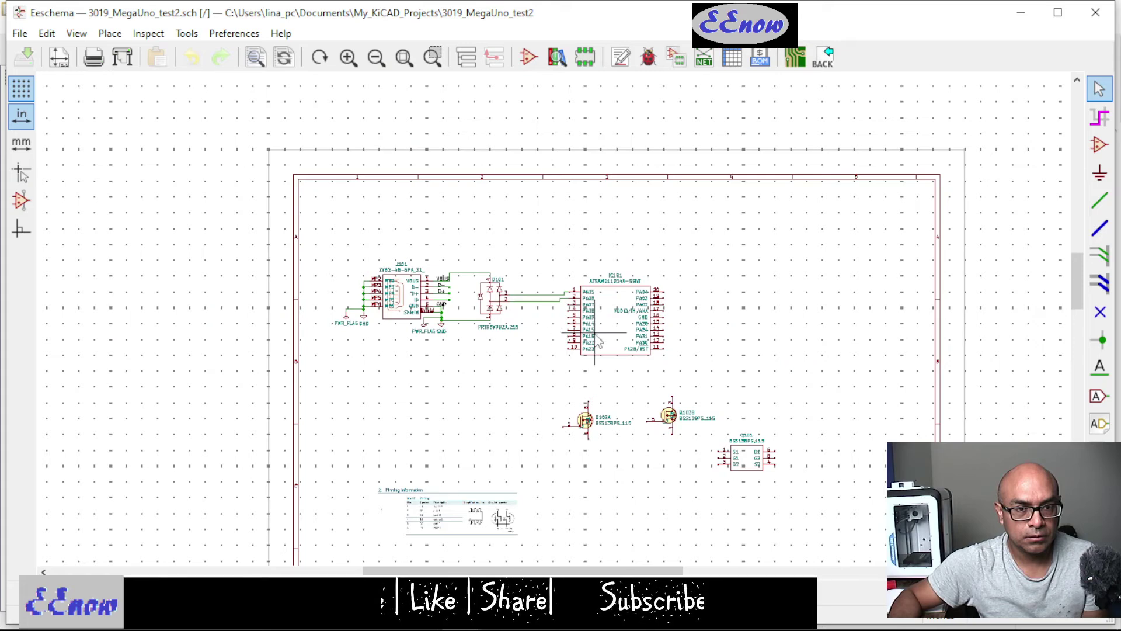
scroll(648, 447, up, 1)
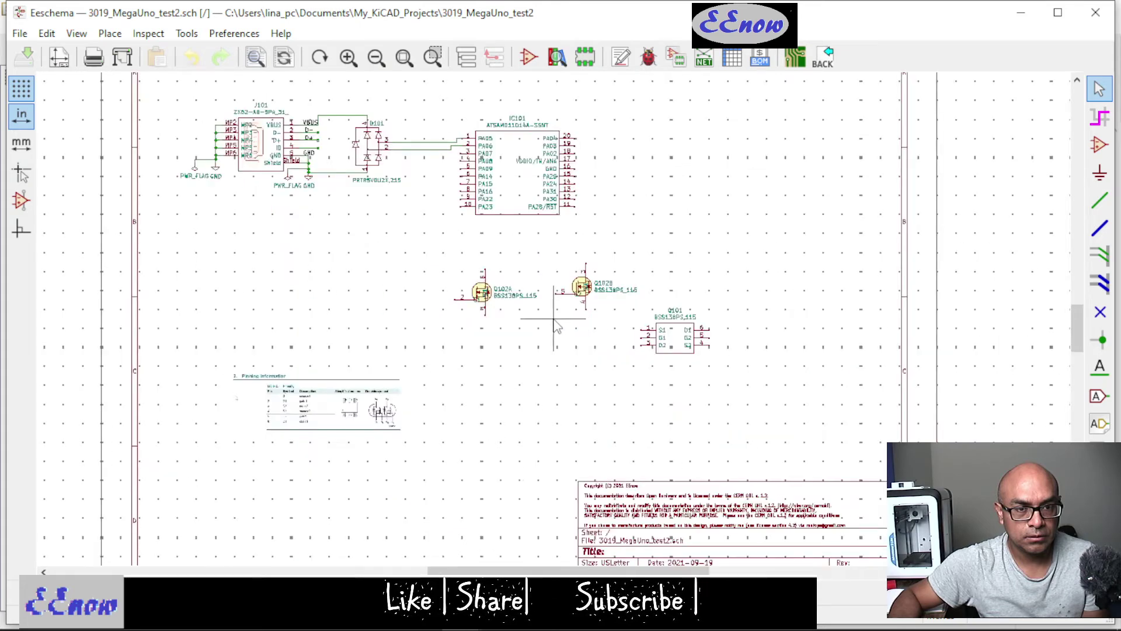
scroll(556, 327, up, 1)
scroll(556, 327, up, 1)
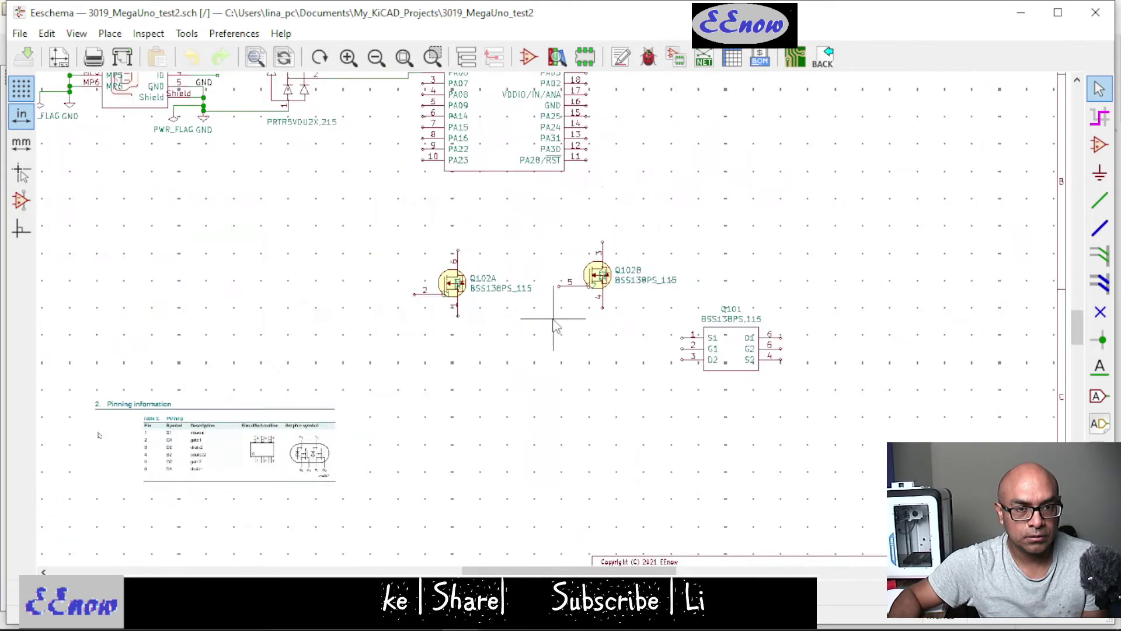
scroll(556, 327, down, 3)
scroll(557, 327, up, 4)
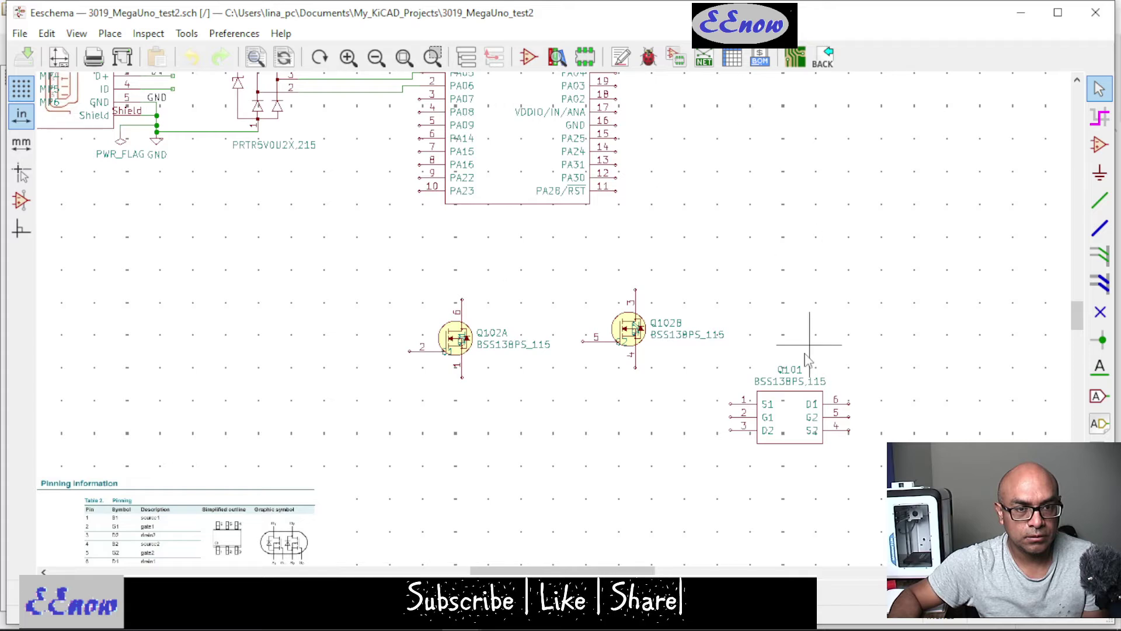
- Open Q101's BSS138PS,115 symbol in the Library Editor
right_click(793, 415)
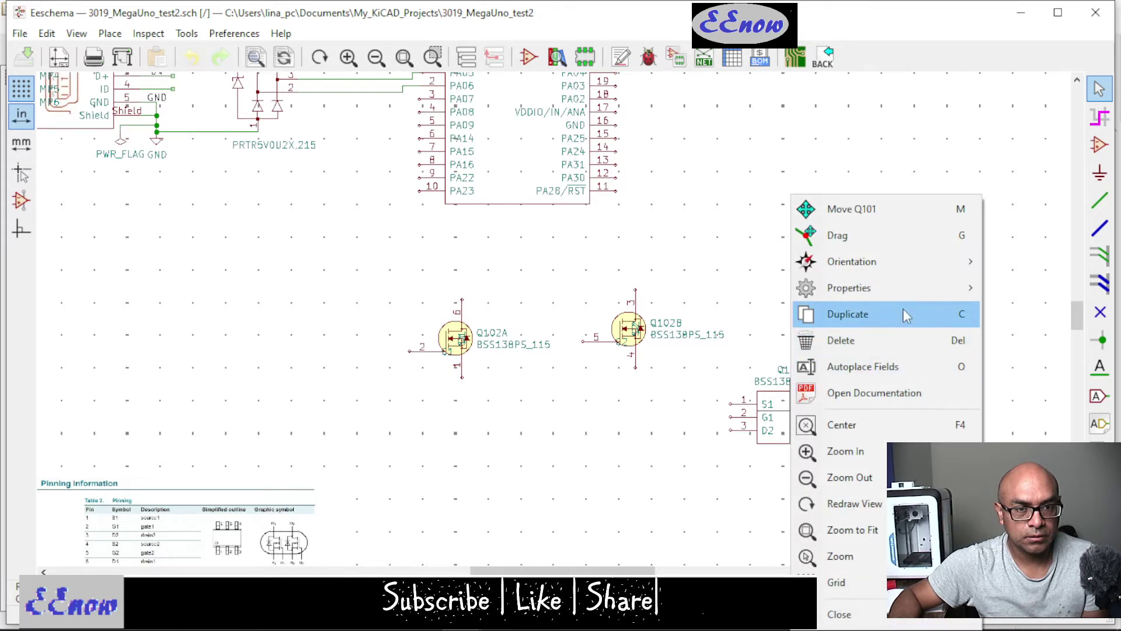
mouse_move(915, 302)
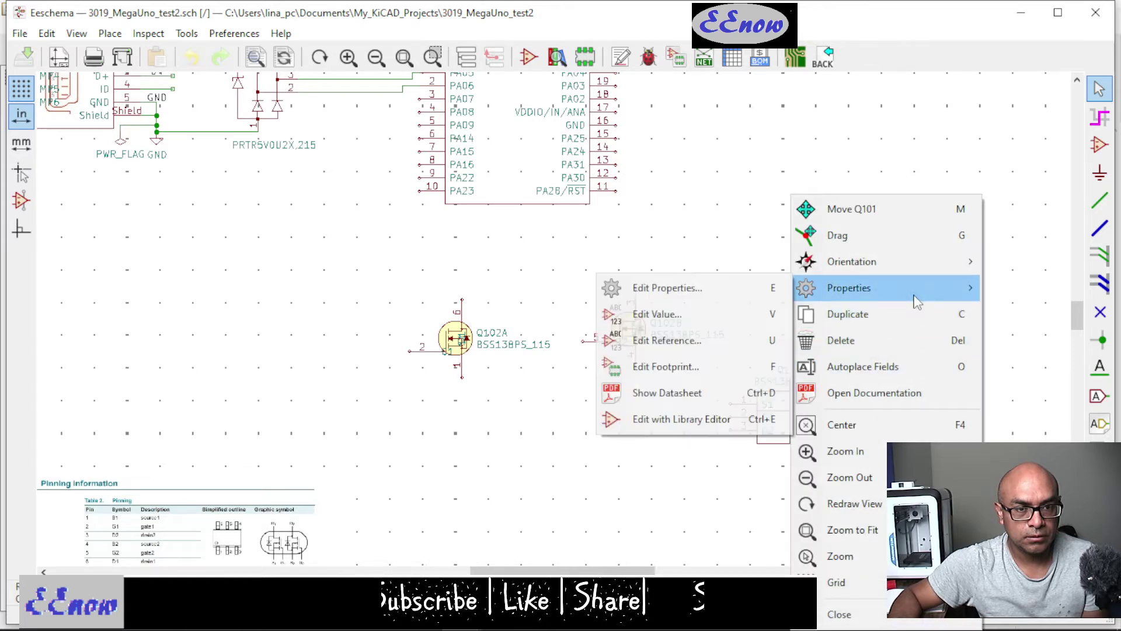
click(712, 421)
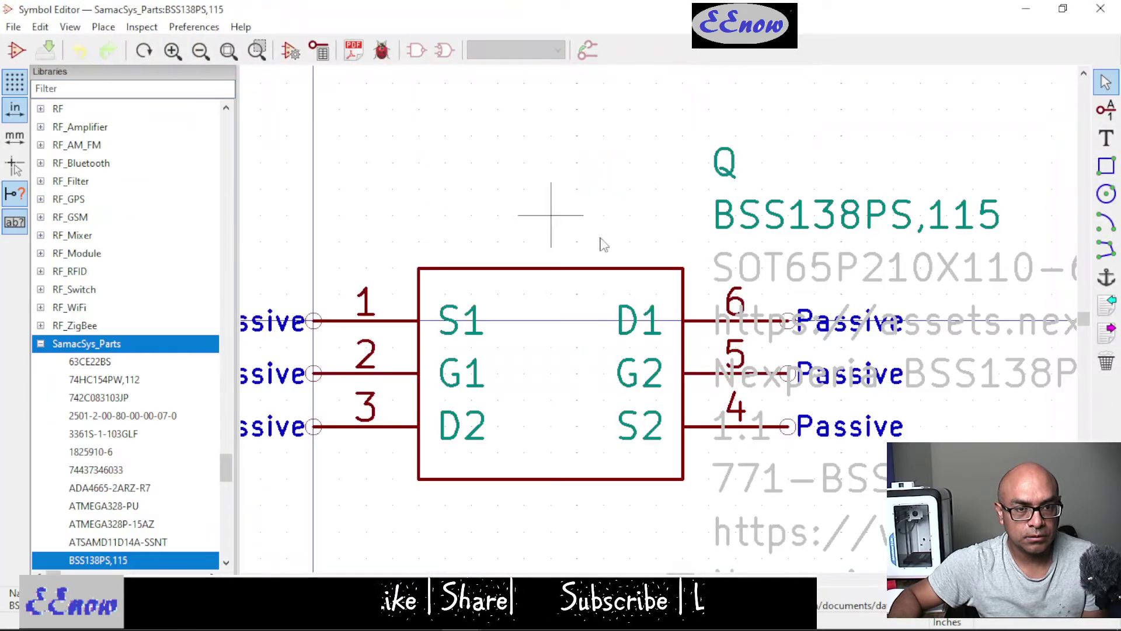
- Open BSS138PS_115 from SamacSys_Parts onto the canvas
scroll(633, 395, down, 1)
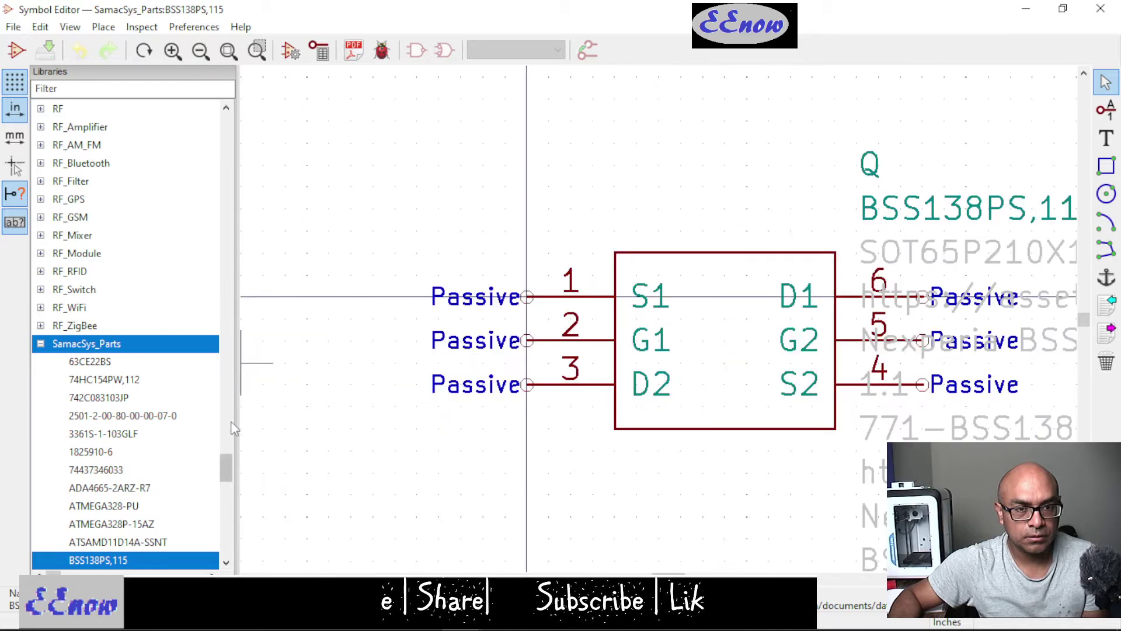
scroll(228, 467, up, 9)
scroll(218, 439, up, 12)
scroll(217, 439, down, 6)
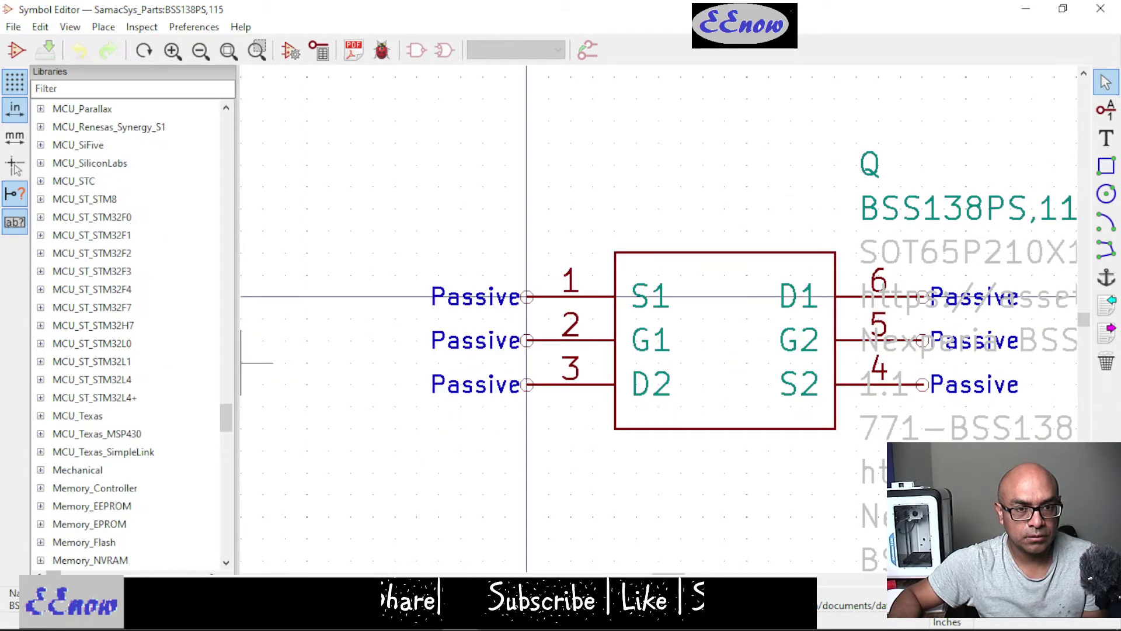
scroll(175, 506, down, 15)
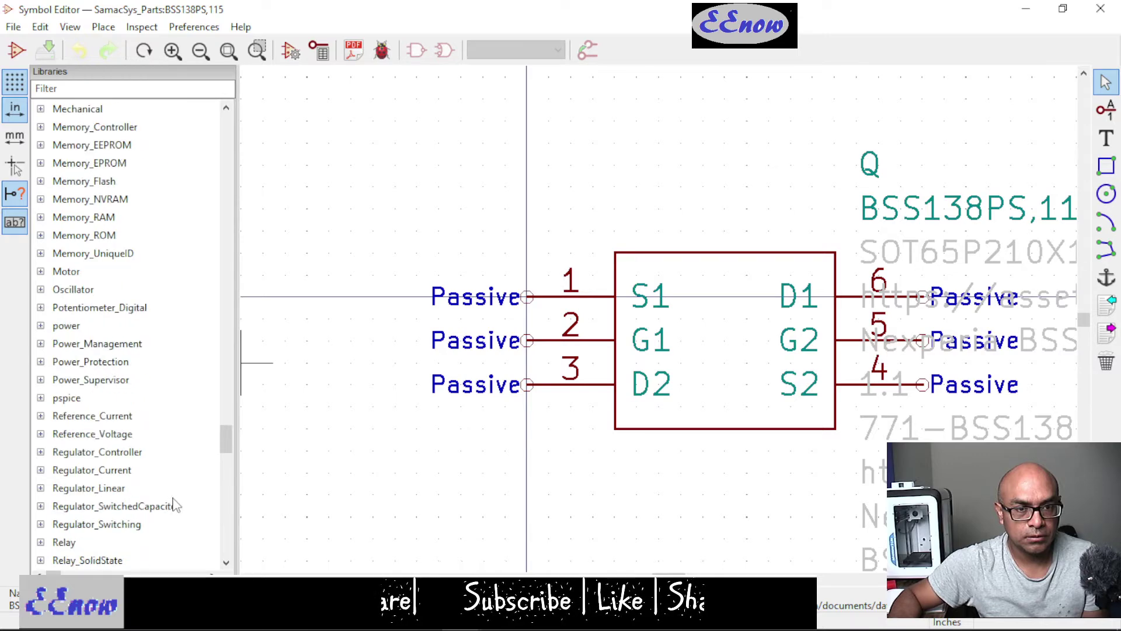
scroll(174, 502, down, 2)
scroll(158, 513, down, 3)
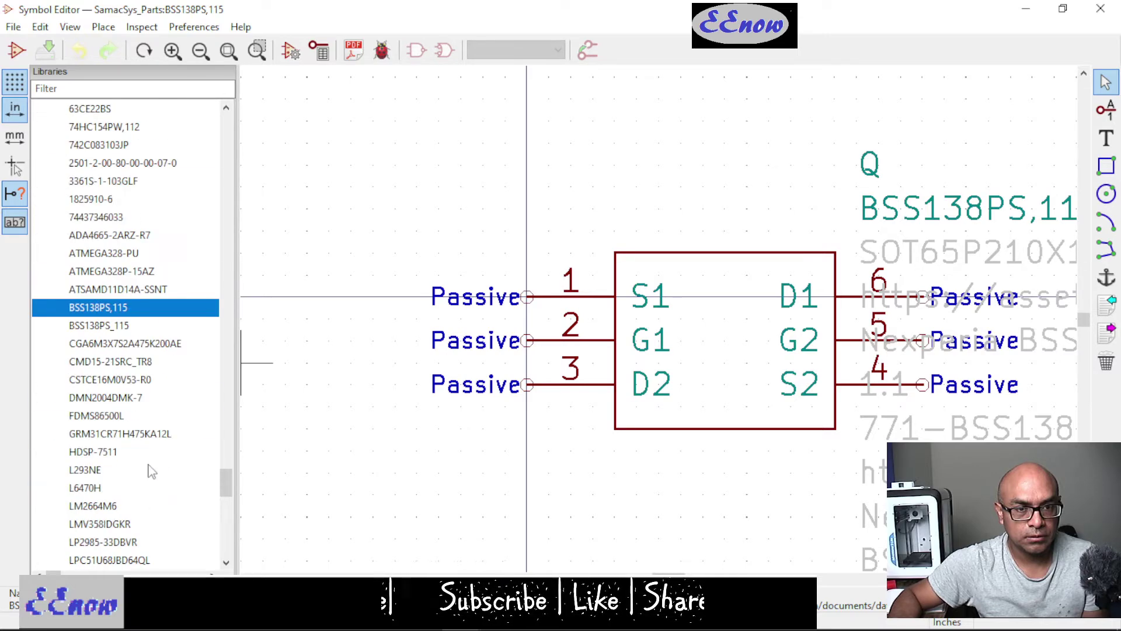
click(124, 330)
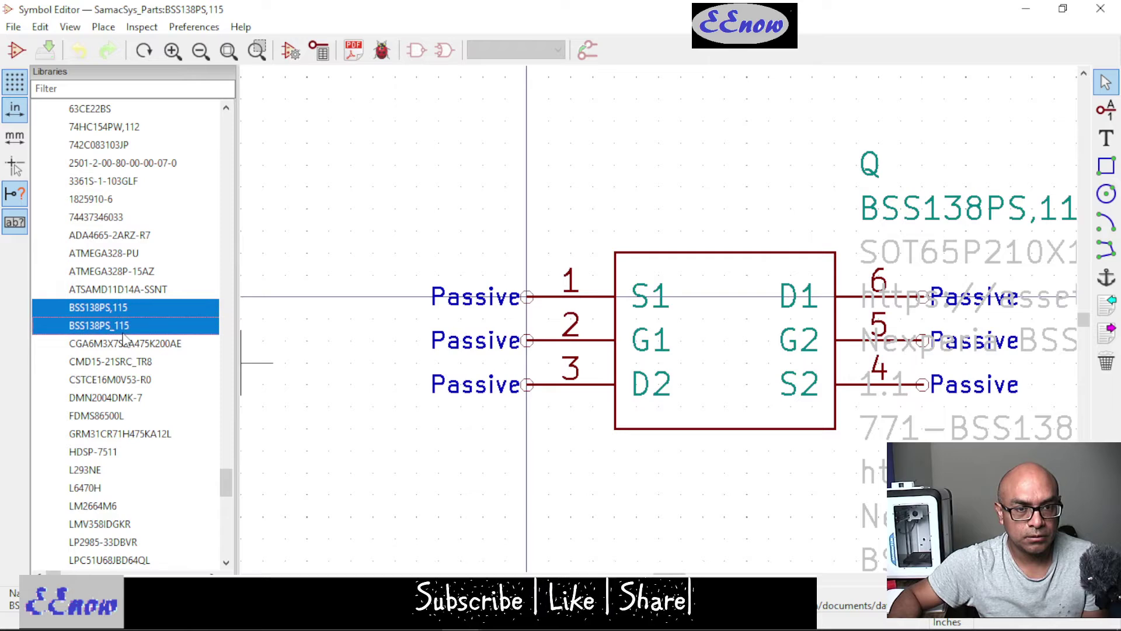
click(128, 314)
click(130, 332)
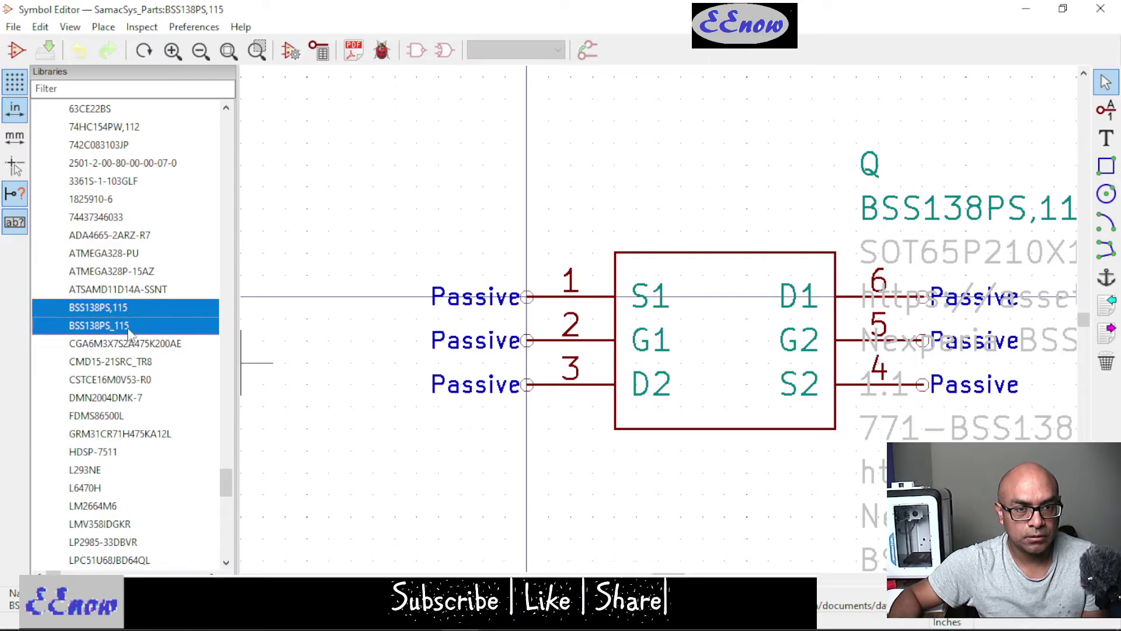
double_click(130, 331)
scroll(657, 317, down, 5)
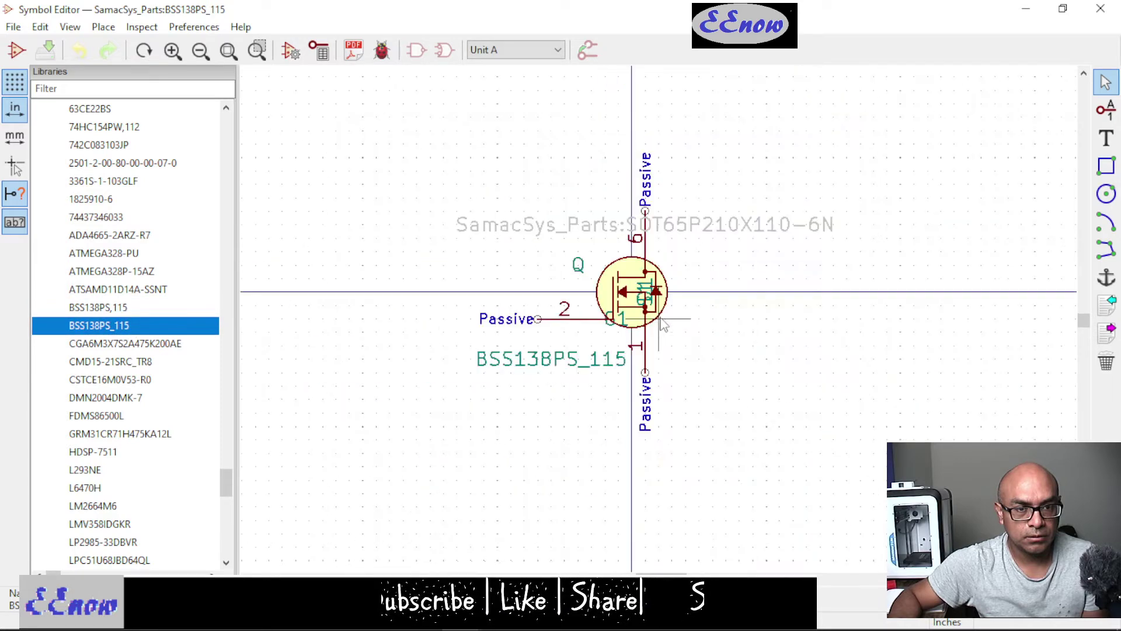
scroll(683, 302, up, 1)
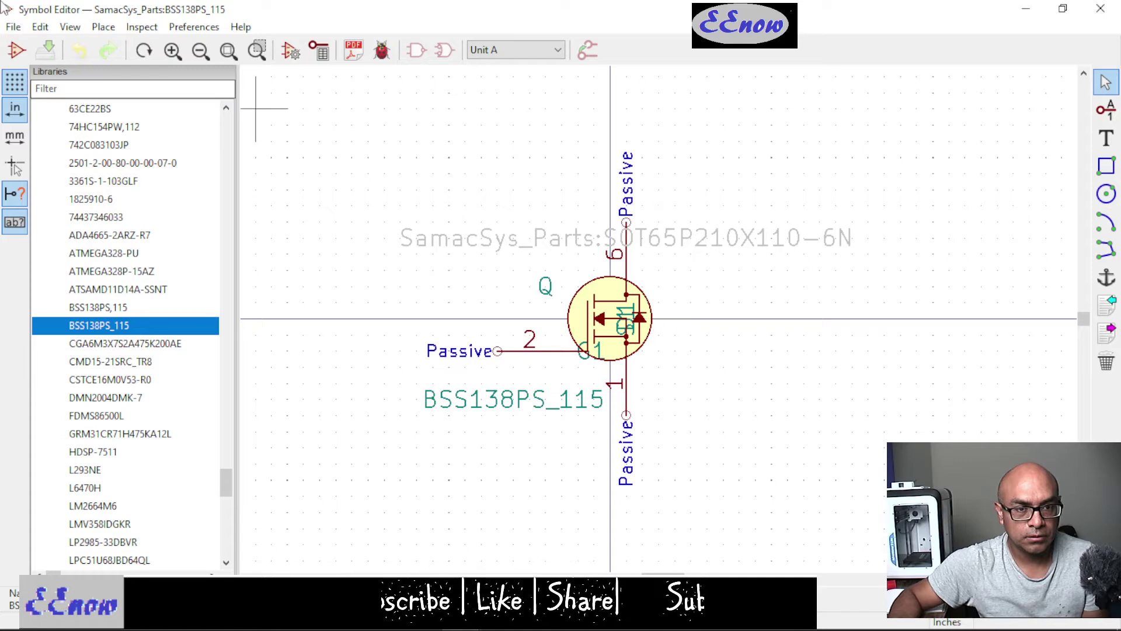
- Look through the Edit menu, then the File menu
click(41, 28)
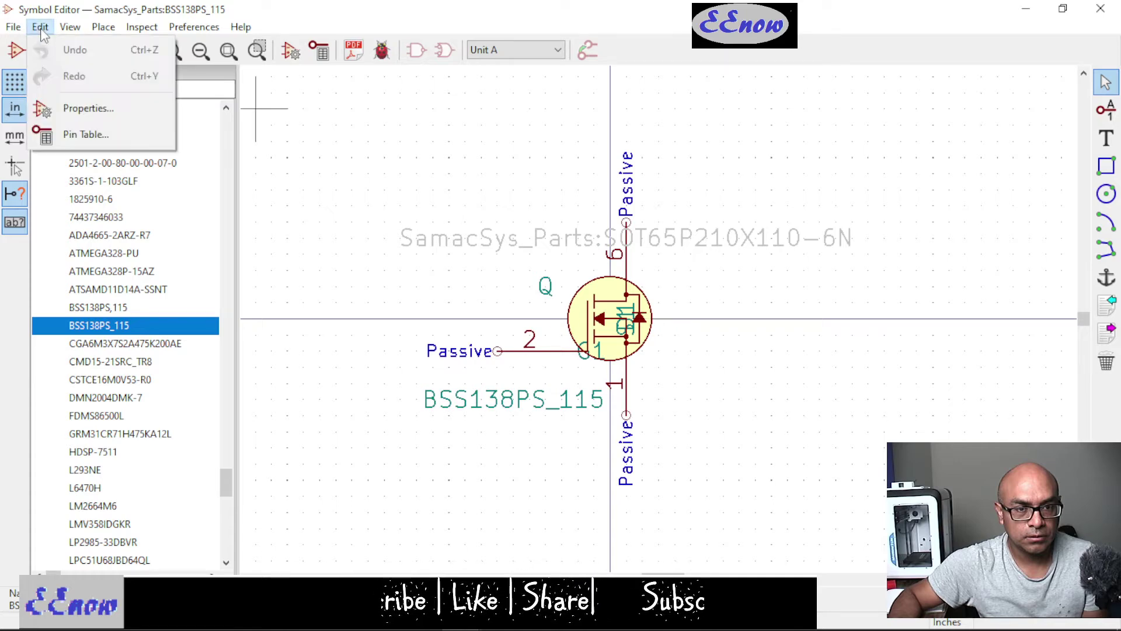
click(41, 28)
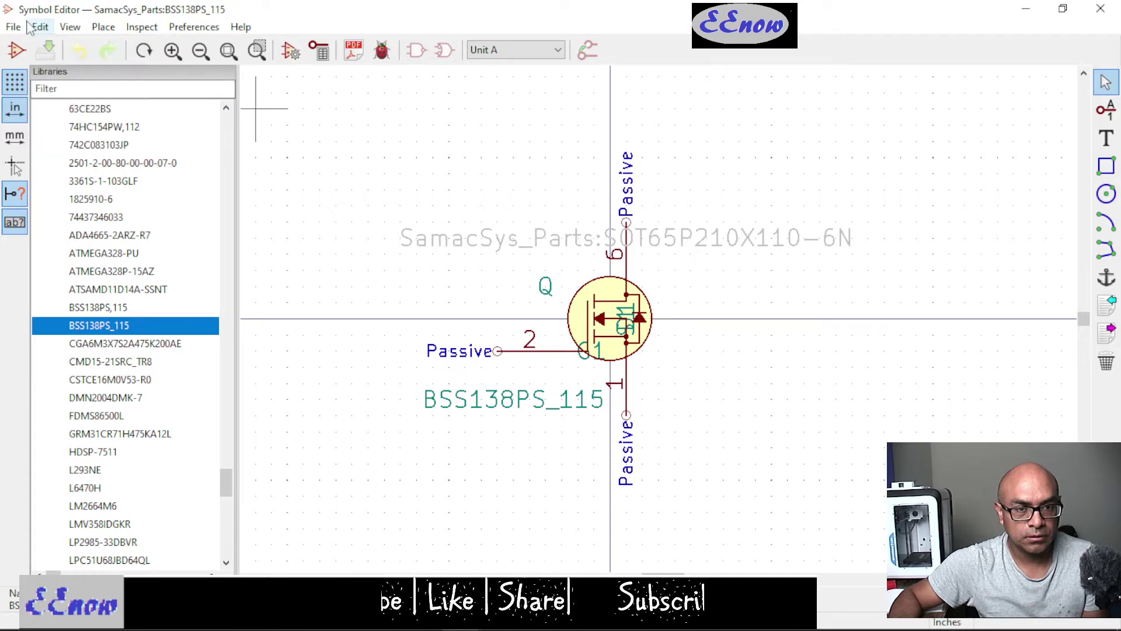
click(18, 27)
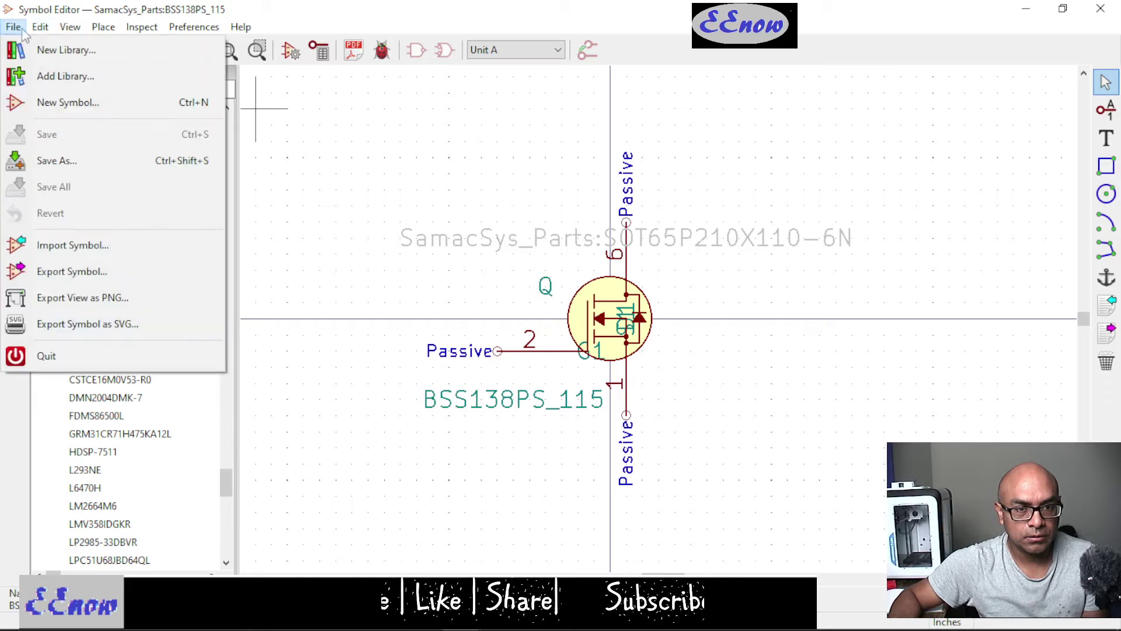
- Start a new symbol with reference Q and 2 non-interchangeable units
click(74, 111)
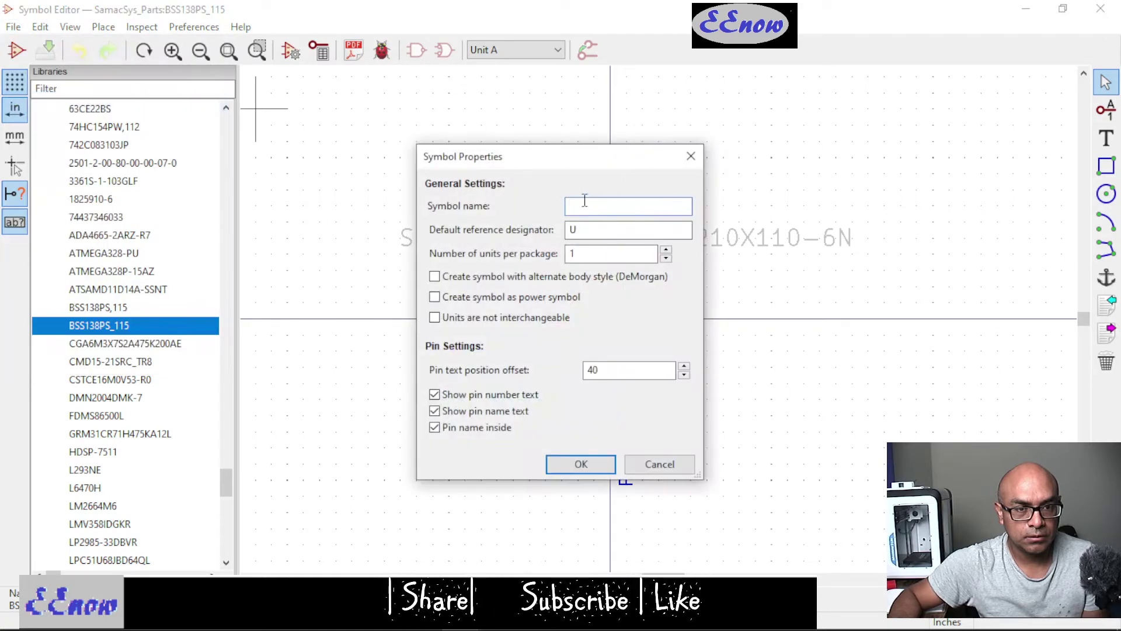
drag(569, 154, 679, 136)
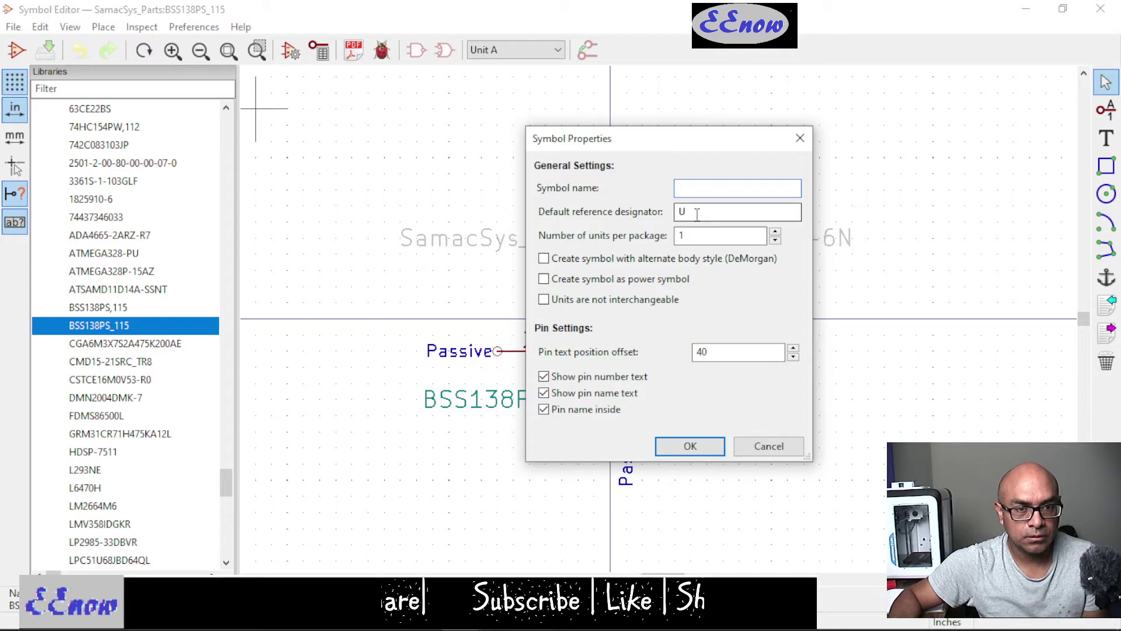
drag(698, 214, 666, 221)
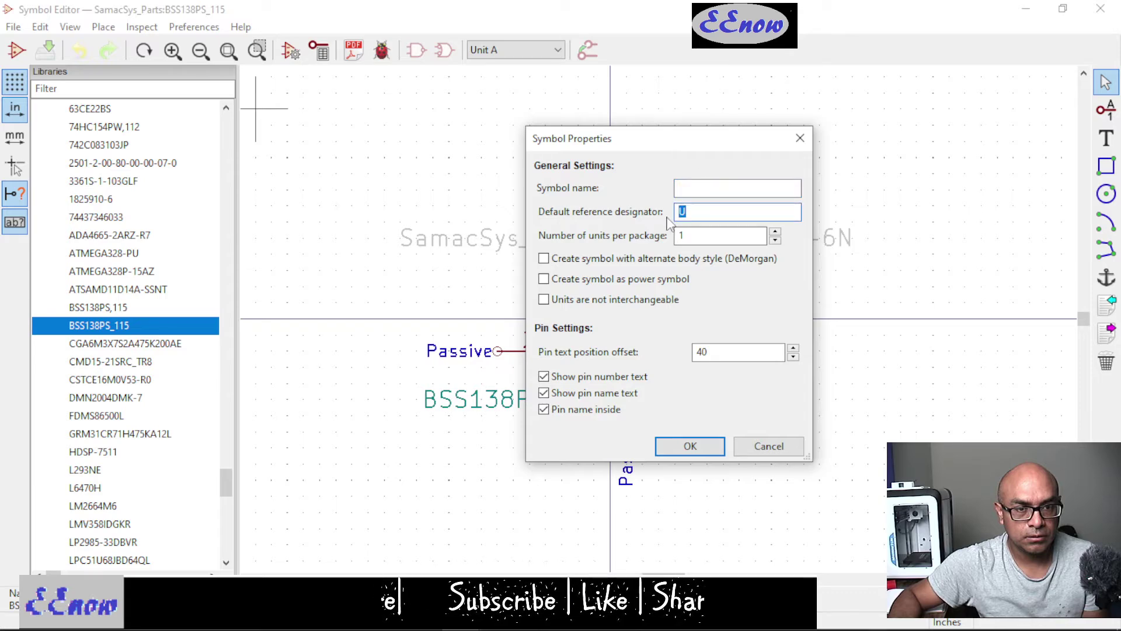
text(Q)
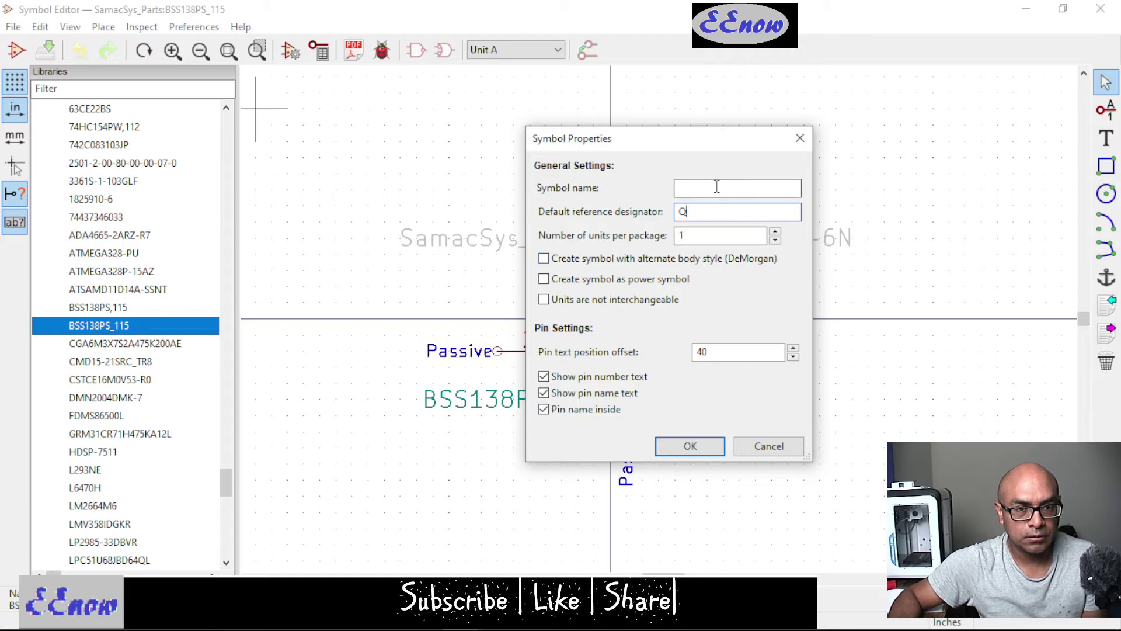
click(775, 231)
click(546, 301)
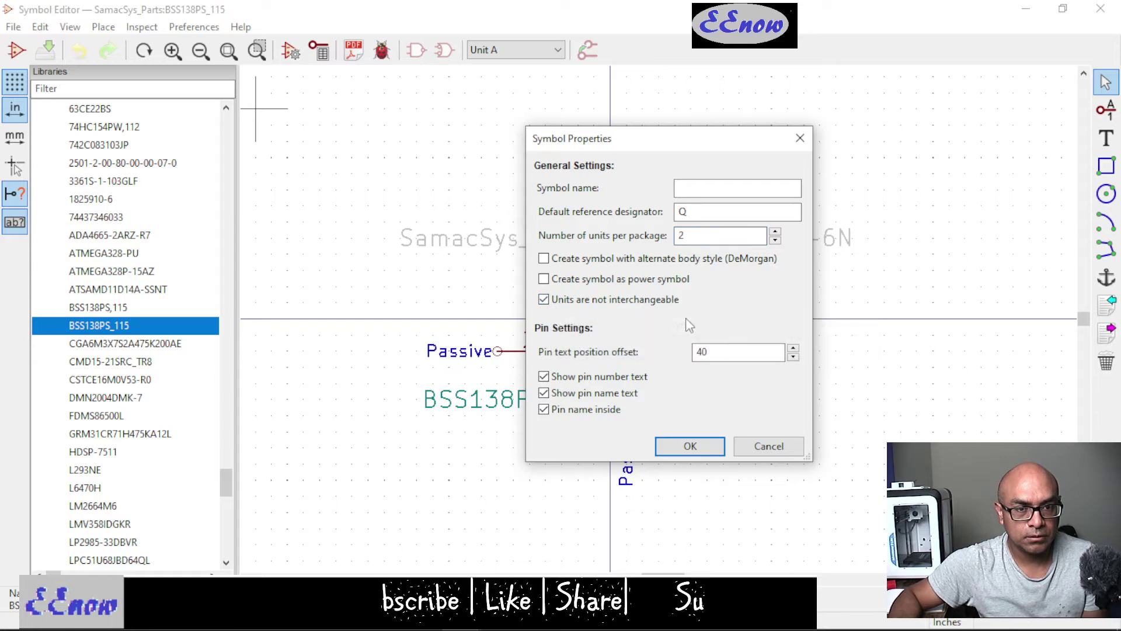
- Name the new symbol abcdef and confirm its creation
drag(693, 151, 832, 148)
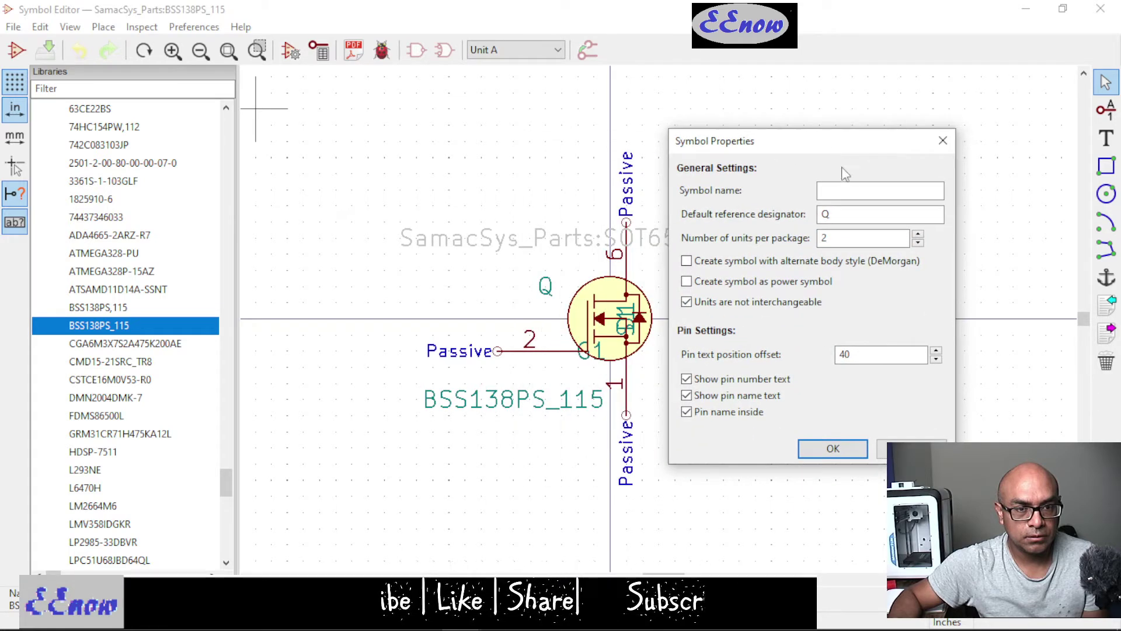
click(833, 189)
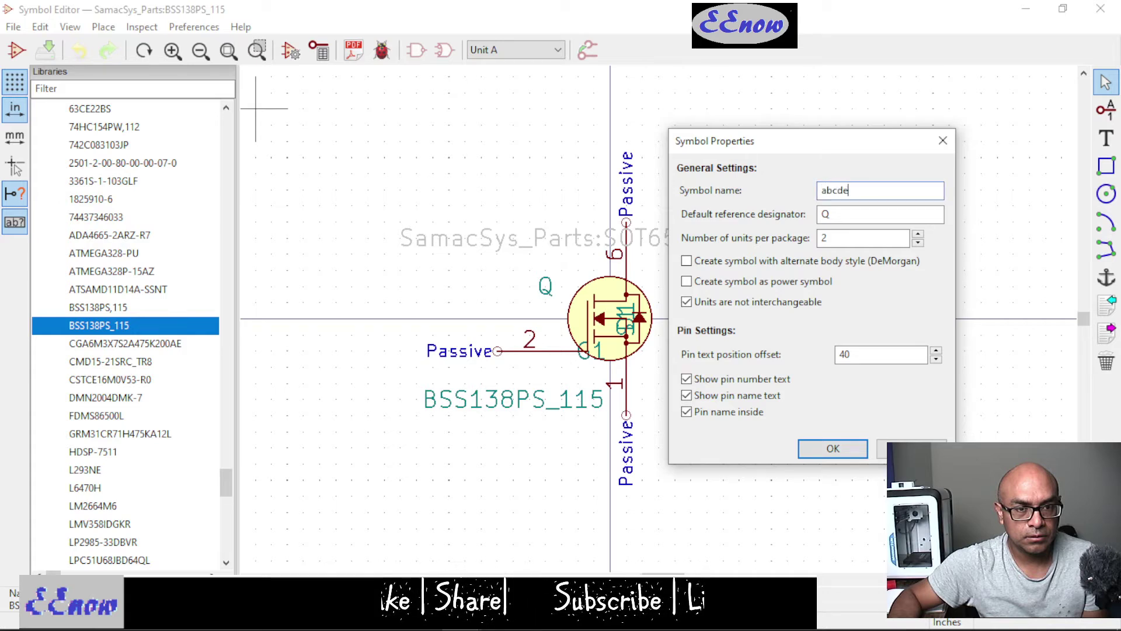
click(833, 450)
scroll(660, 321, down, 5)
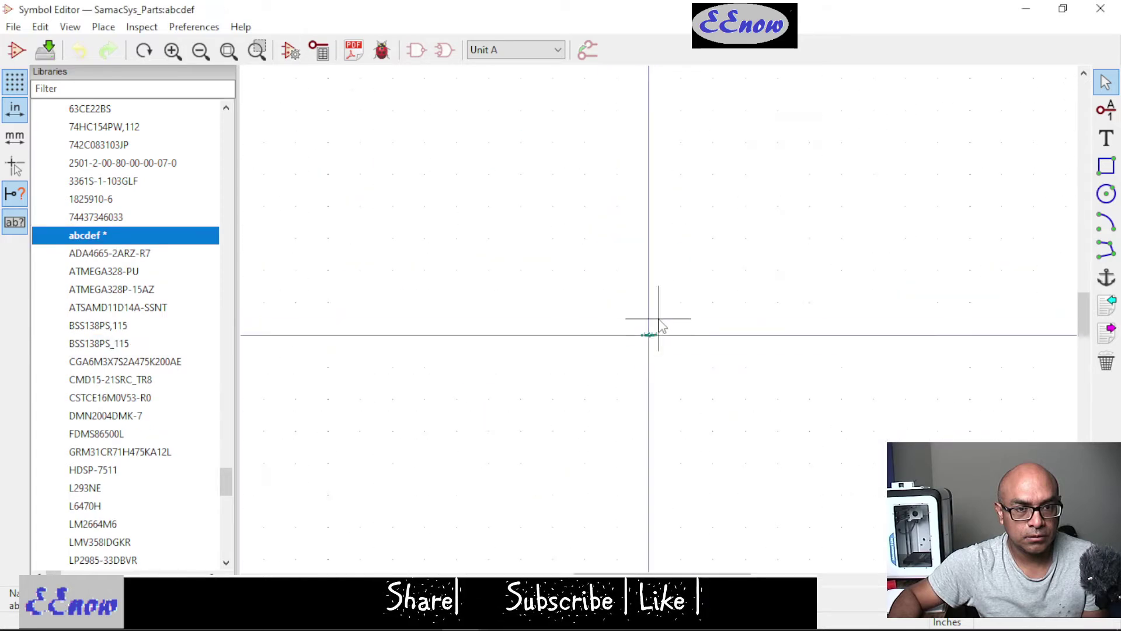
scroll(659, 319, up, 2)
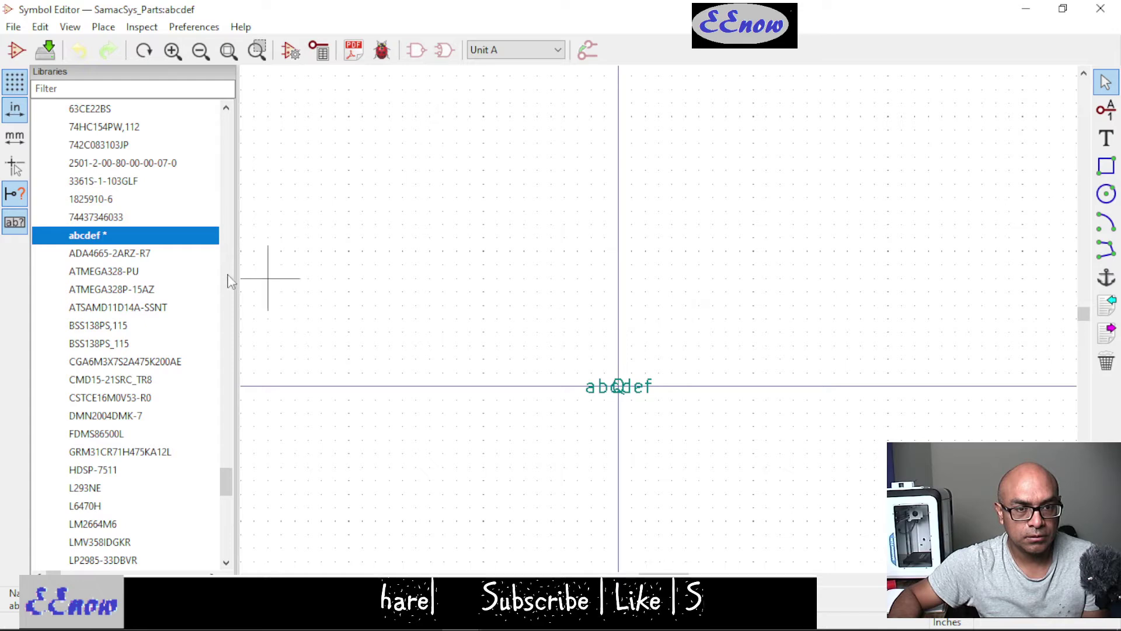
scroll(660, 321, down, 3)
scroll(660, 325, up, 2)
scroll(660, 325, down, 2)
- Move the abcdef value field below the origin
scroll(648, 315, up, 2)
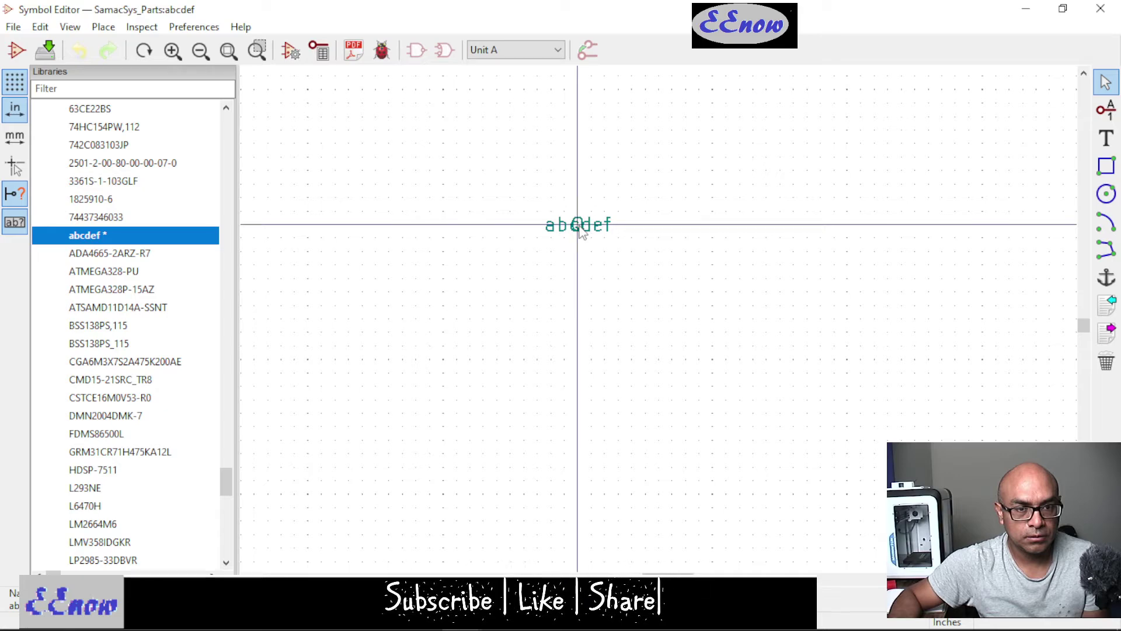
key(m)
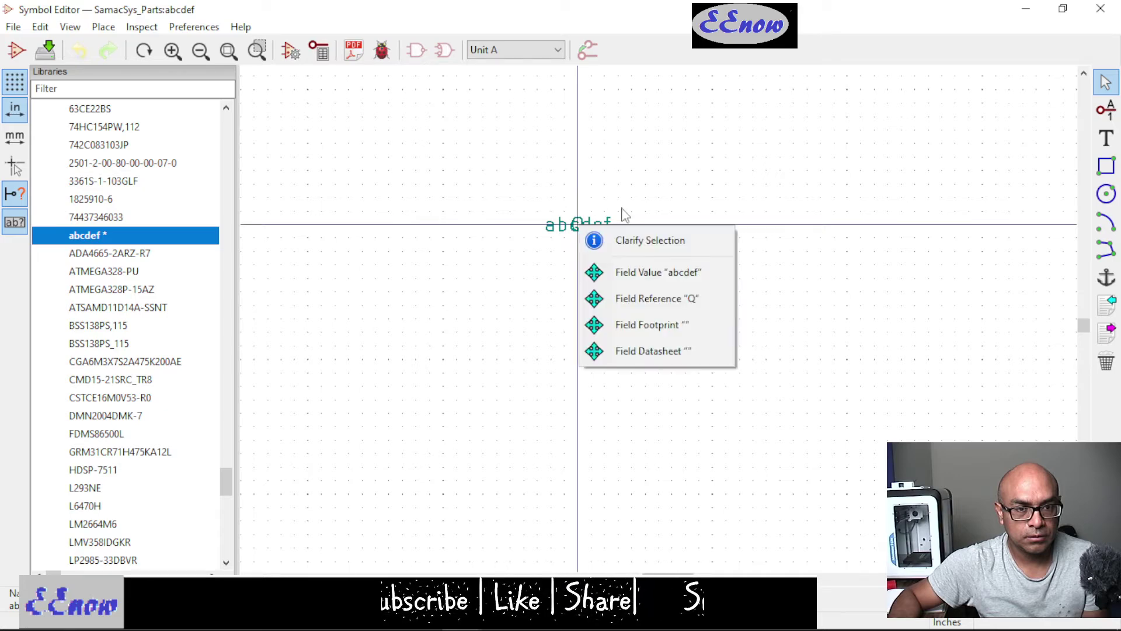
click(642, 266)
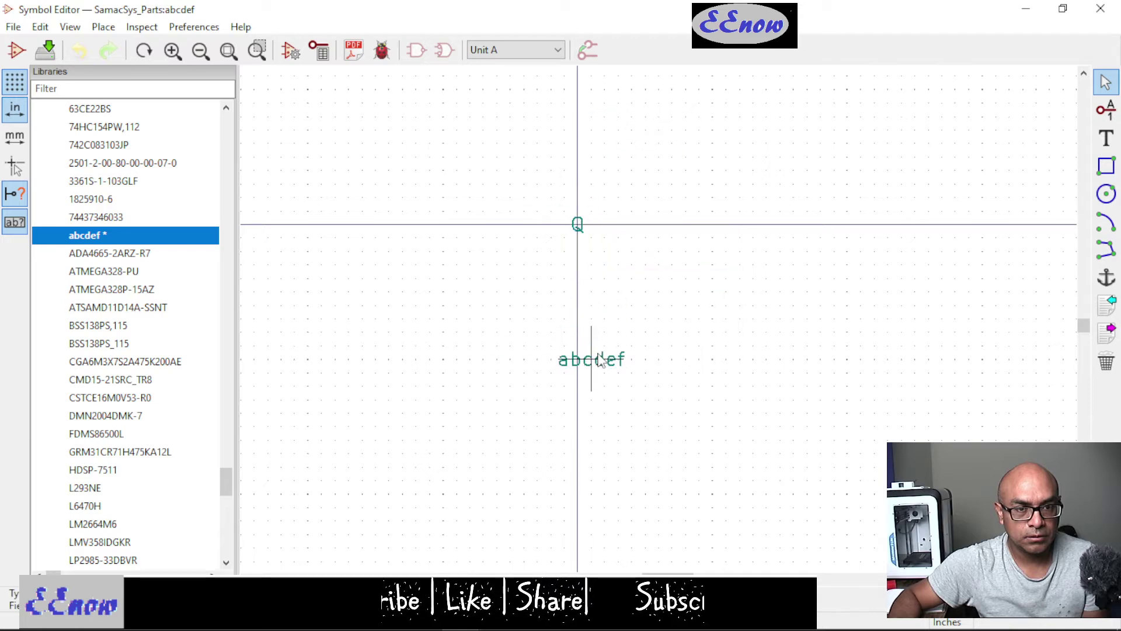
click(601, 359)
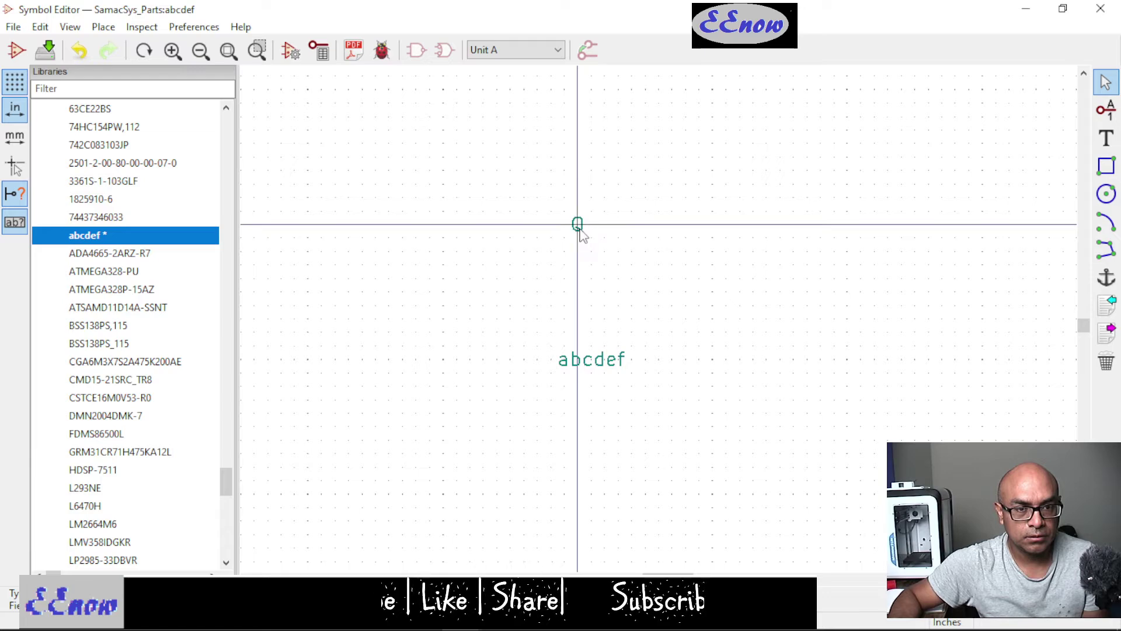
- Place the Q reference above the origin and save the symbol
key(m)
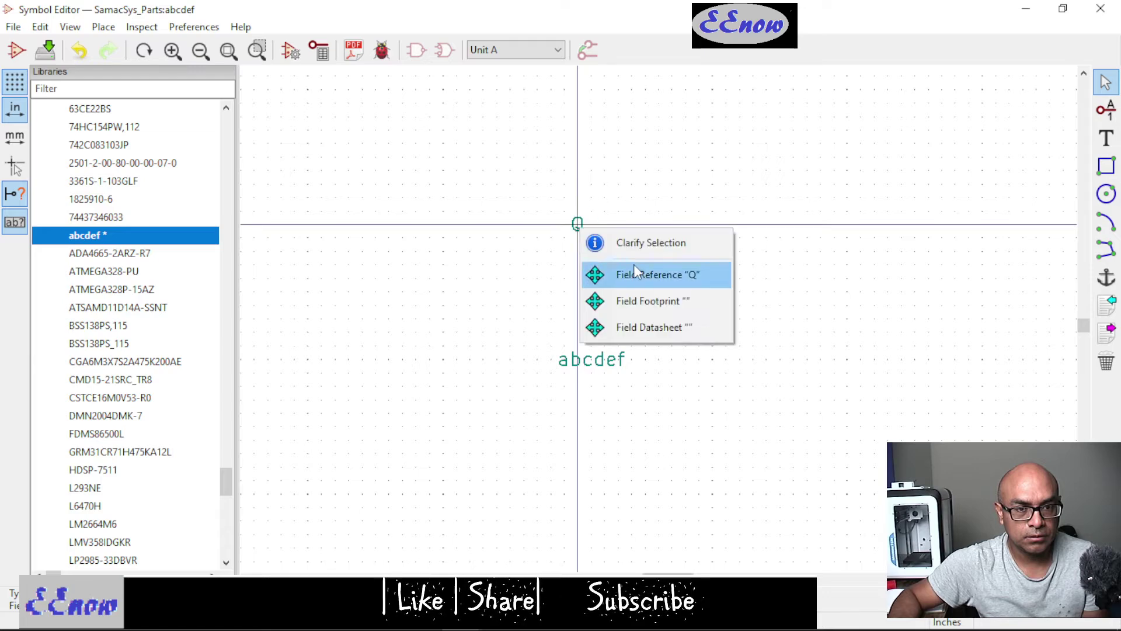
click(635, 265)
click(618, 90)
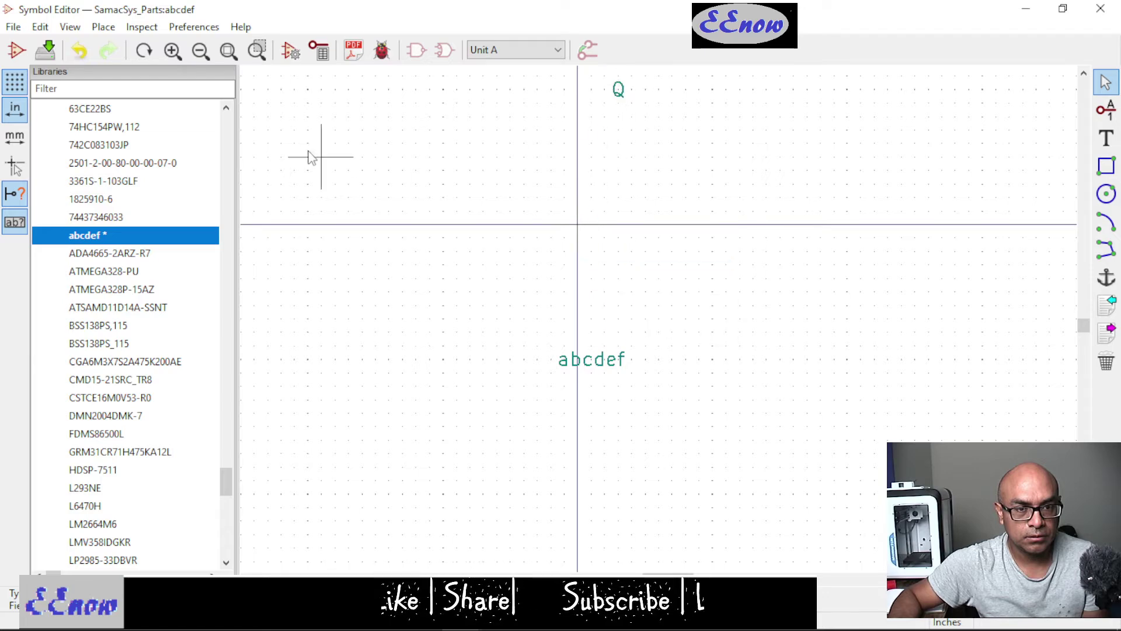
click(46, 50)
- Switch to the Eeschema schematic and zoom on Q102A and Q102B
scroll(658, 326, down, 4)
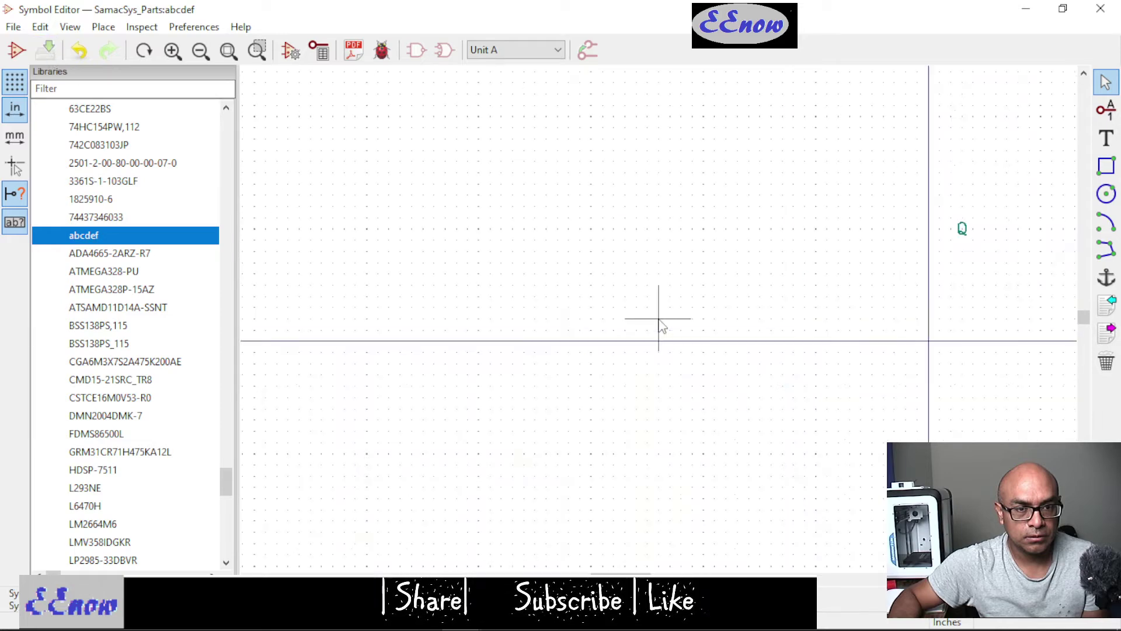
scroll(658, 325, up, 3)
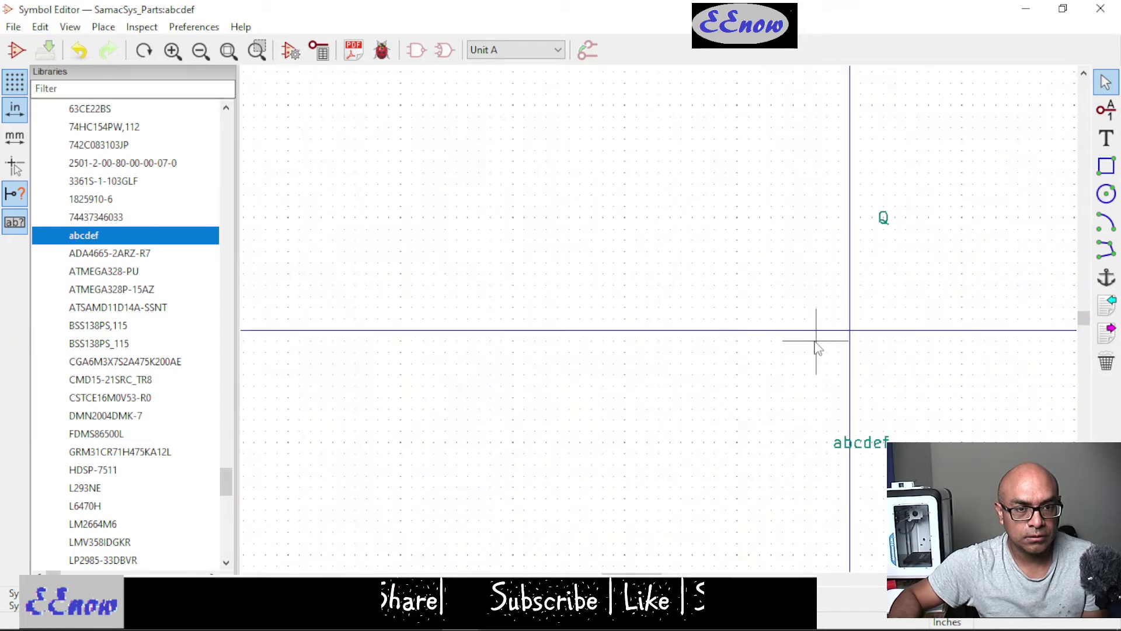
scroll(818, 333, down, 1)
scroll(723, 296, up, 1)
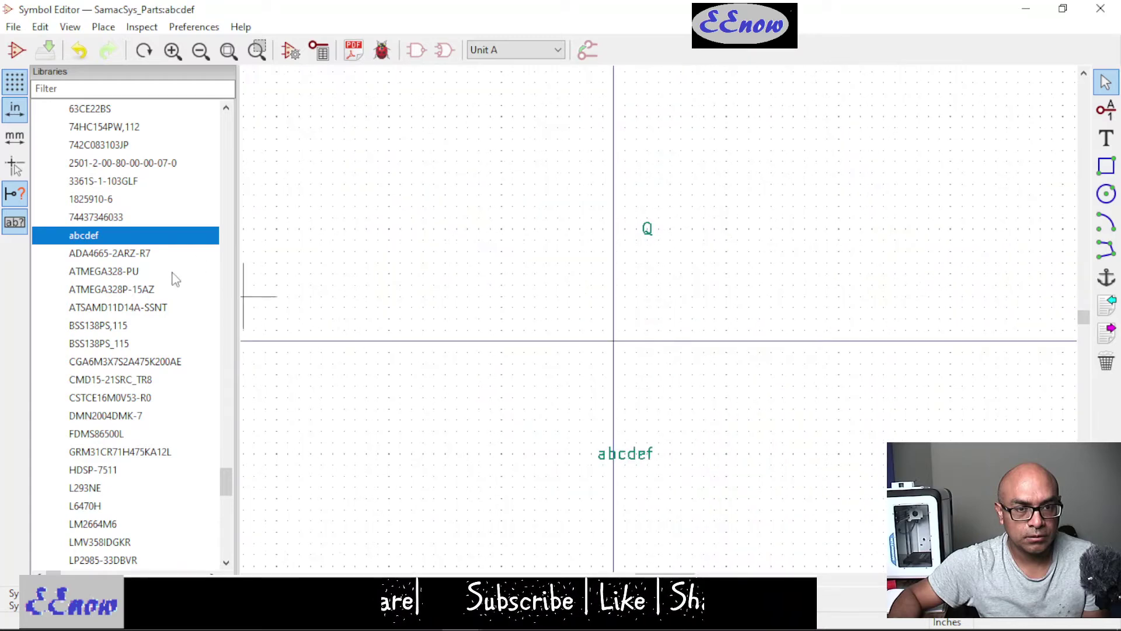
scroll(117, 205, down, 16)
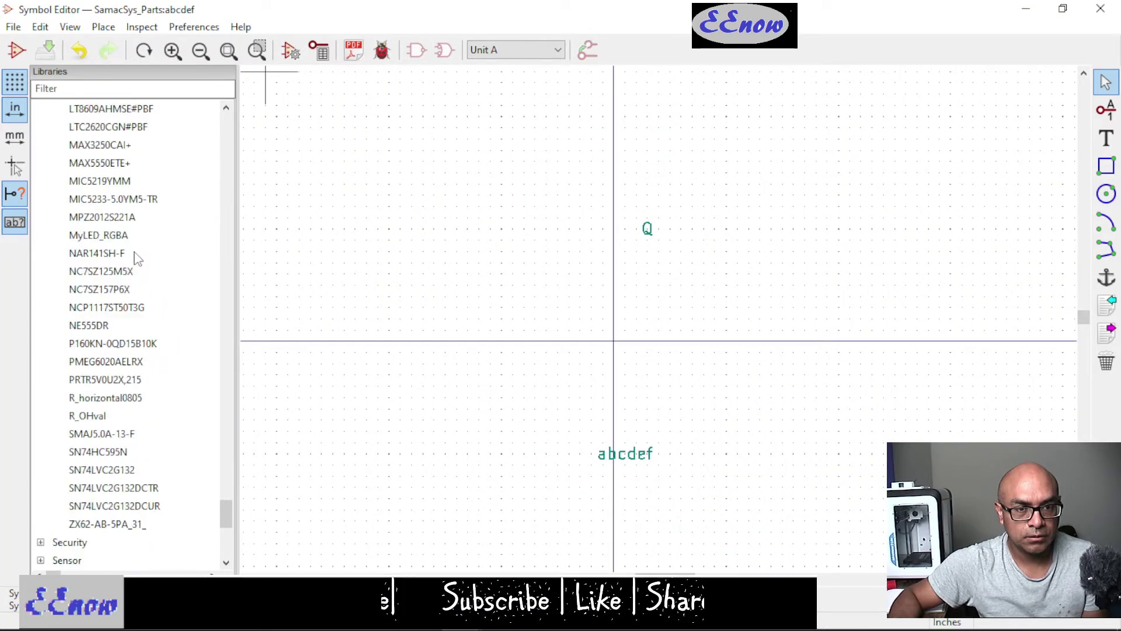
scroll(138, 257, up, 7)
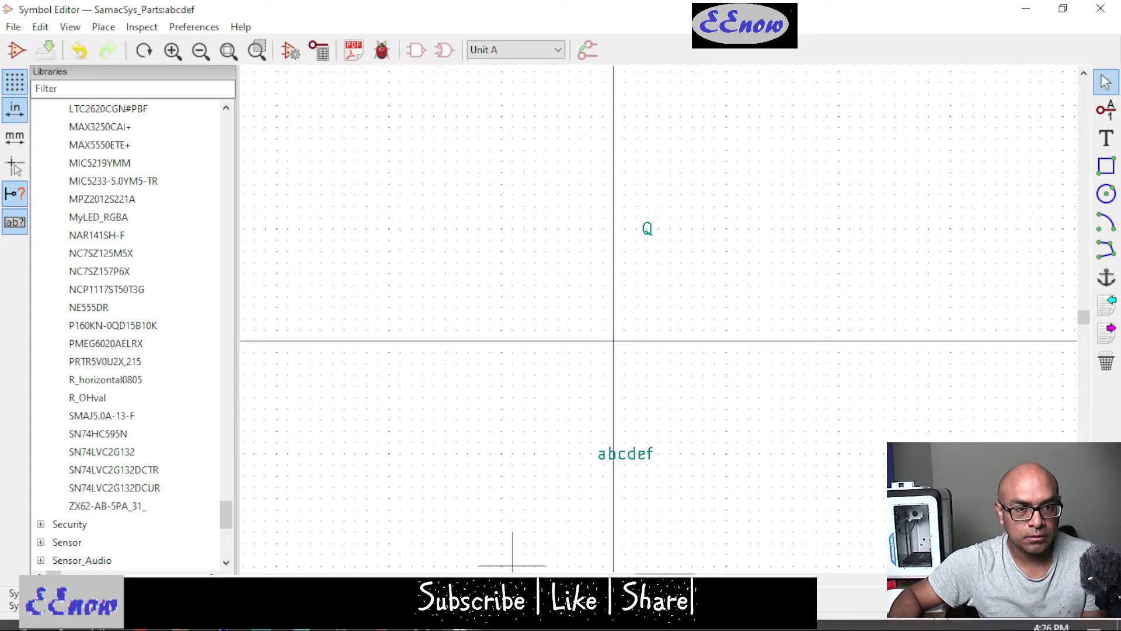
mouse_move(512, 628)
mouse_move(465, 628)
click(461, 526)
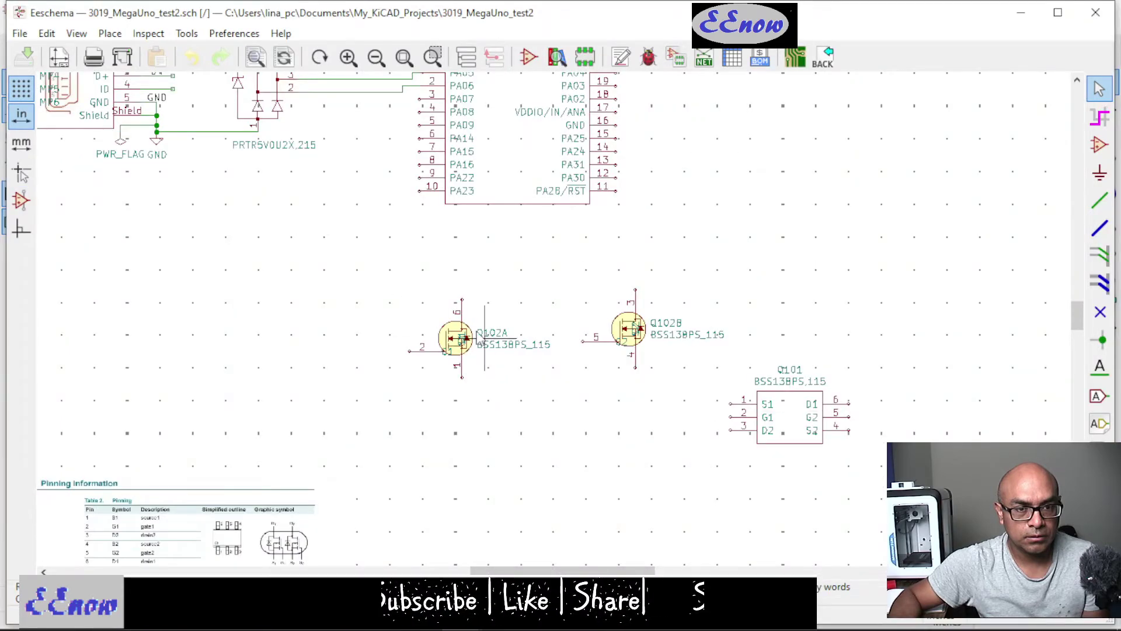
scroll(455, 333, up, 2)
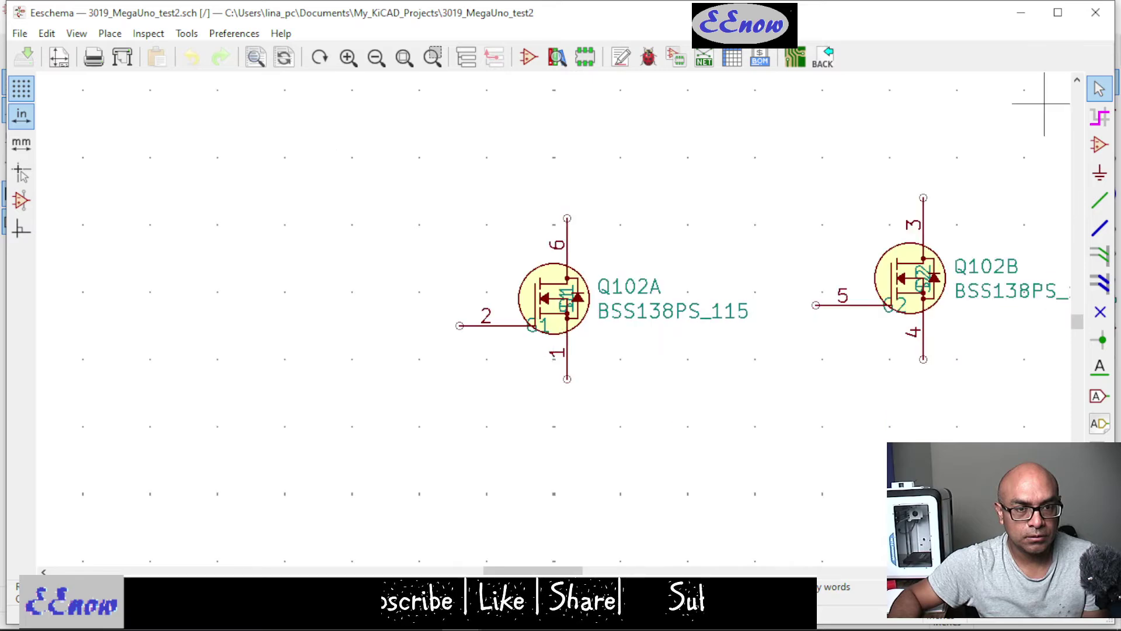
- Minimize Eeschema, collapse SamacSys_Parts, and filter the libraries with 'N Mosmet'
click(1020, 12)
scroll(104, 326, down, 3)
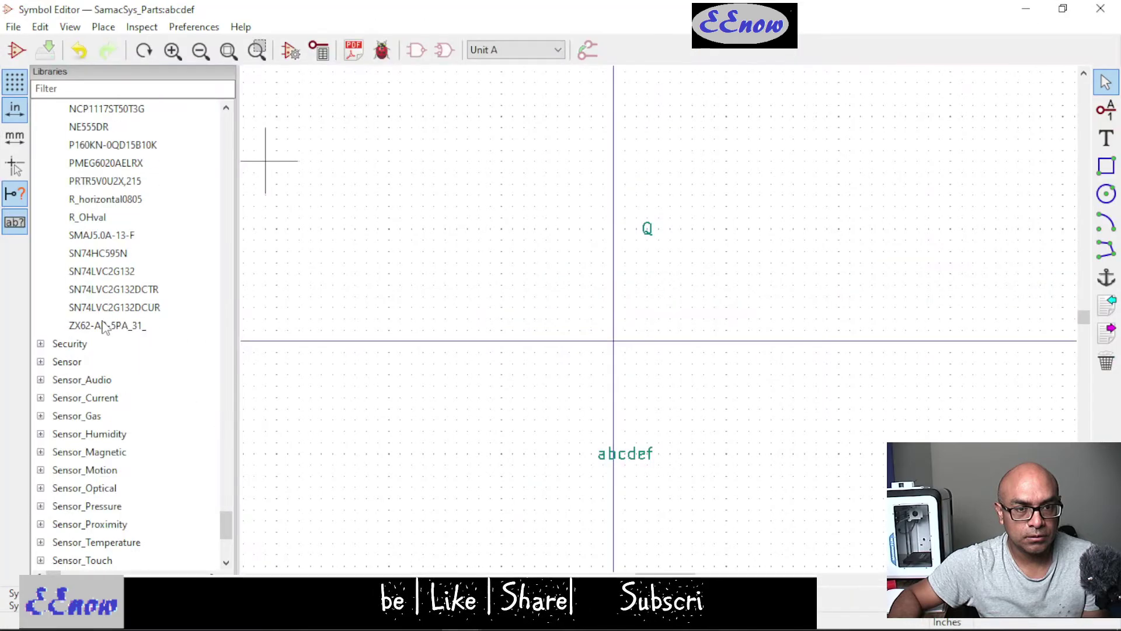
scroll(103, 326, up, 6)
scroll(104, 326, up, 5)
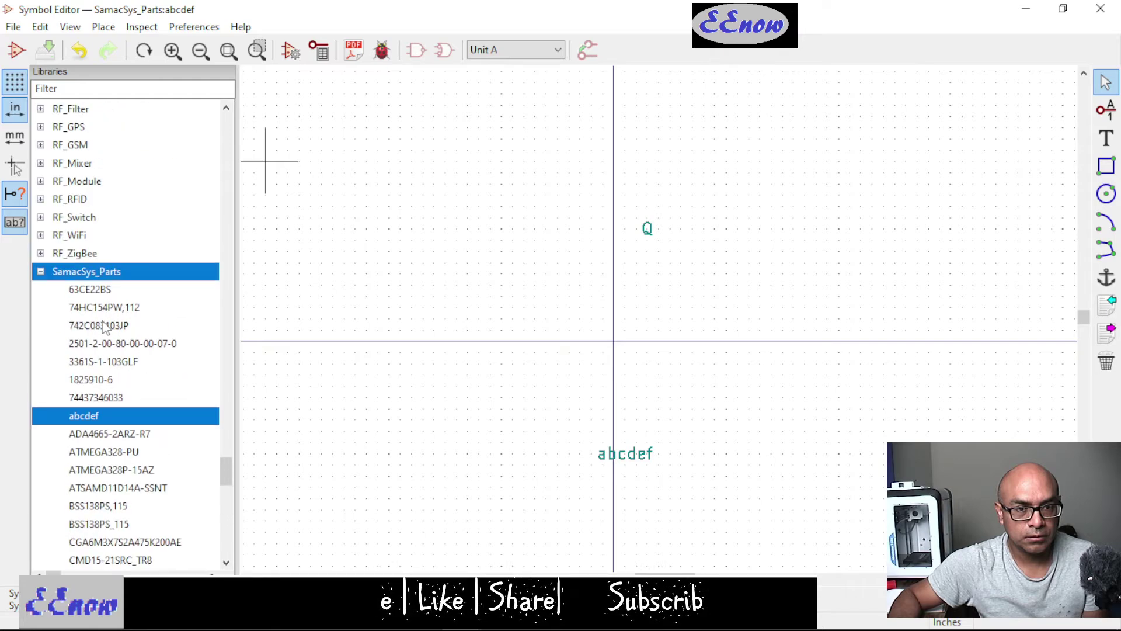
click(41, 272)
click(68, 94)
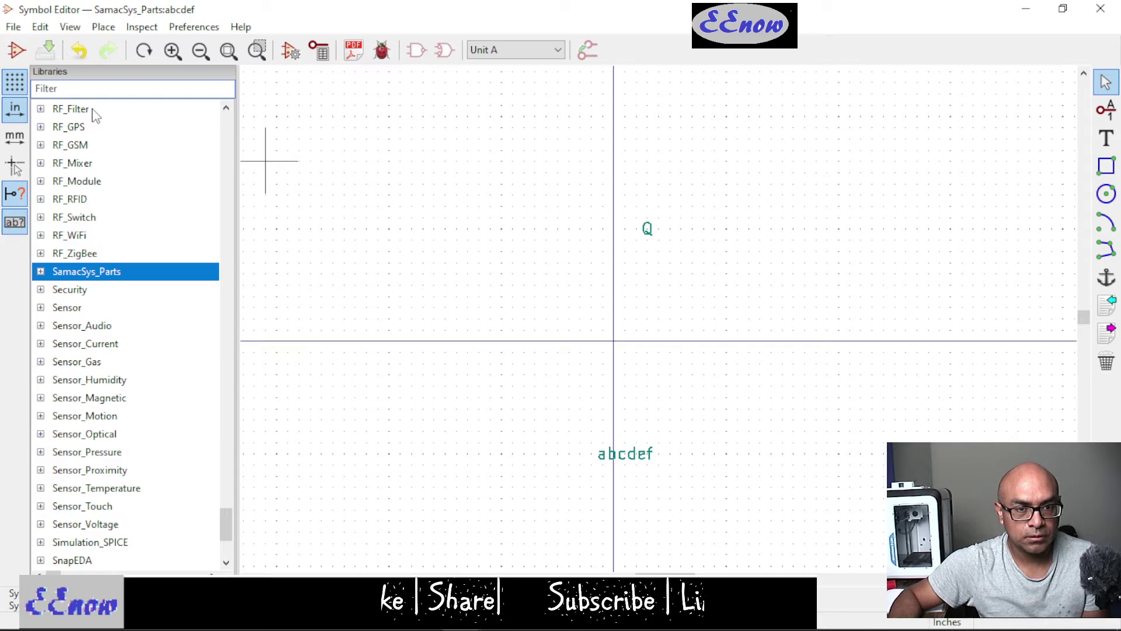
text(N)
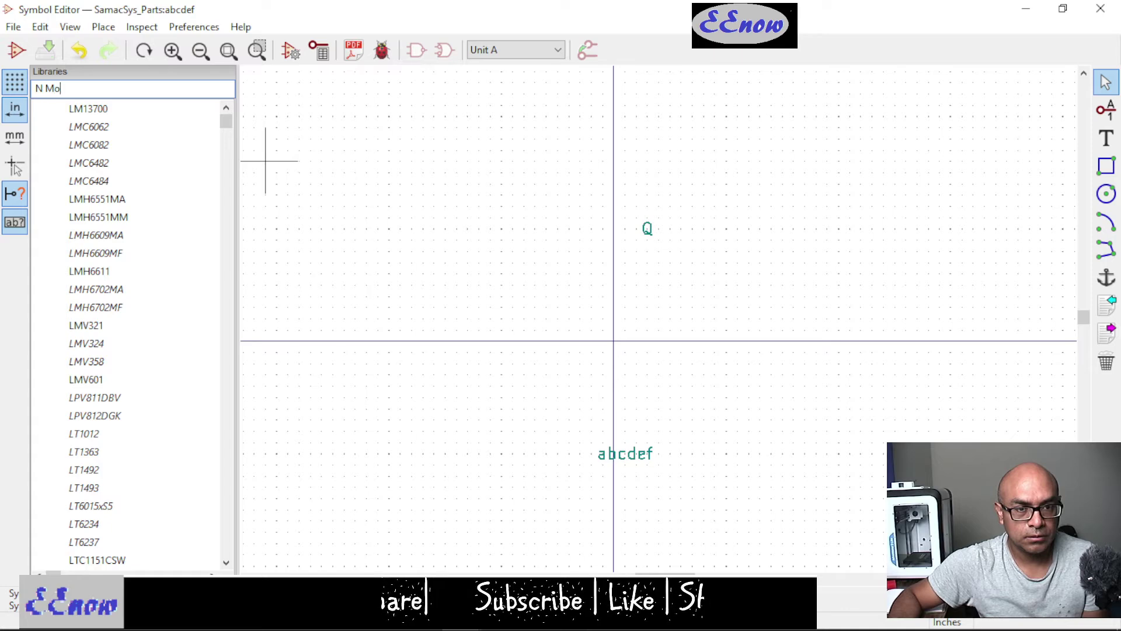
text( Mosmet)
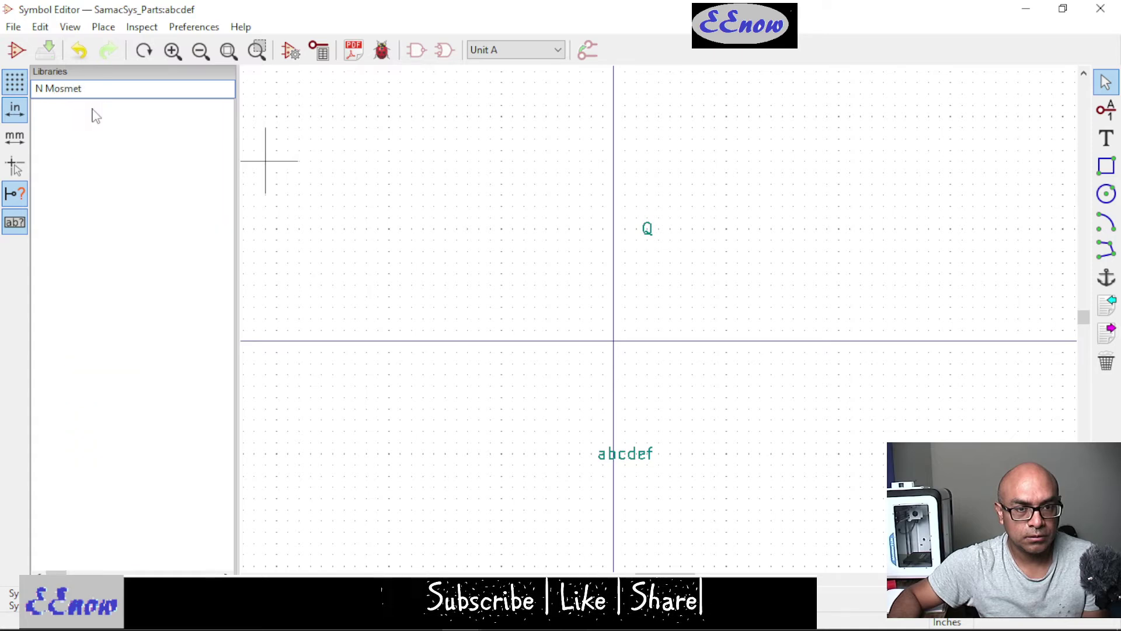
- Correct the filter to 'N Mosf' and open BF862_215_Obsolete
key(BackSpace)
key(BackSpace)
key(BackSpace)
text(f)
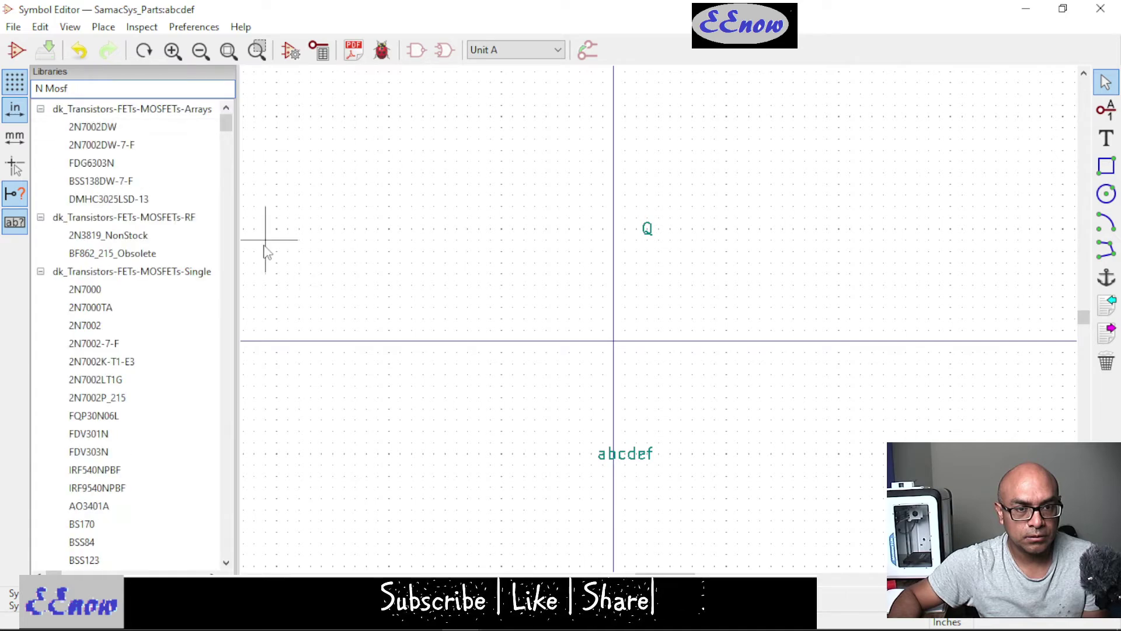
click(137, 255)
click(143, 236)
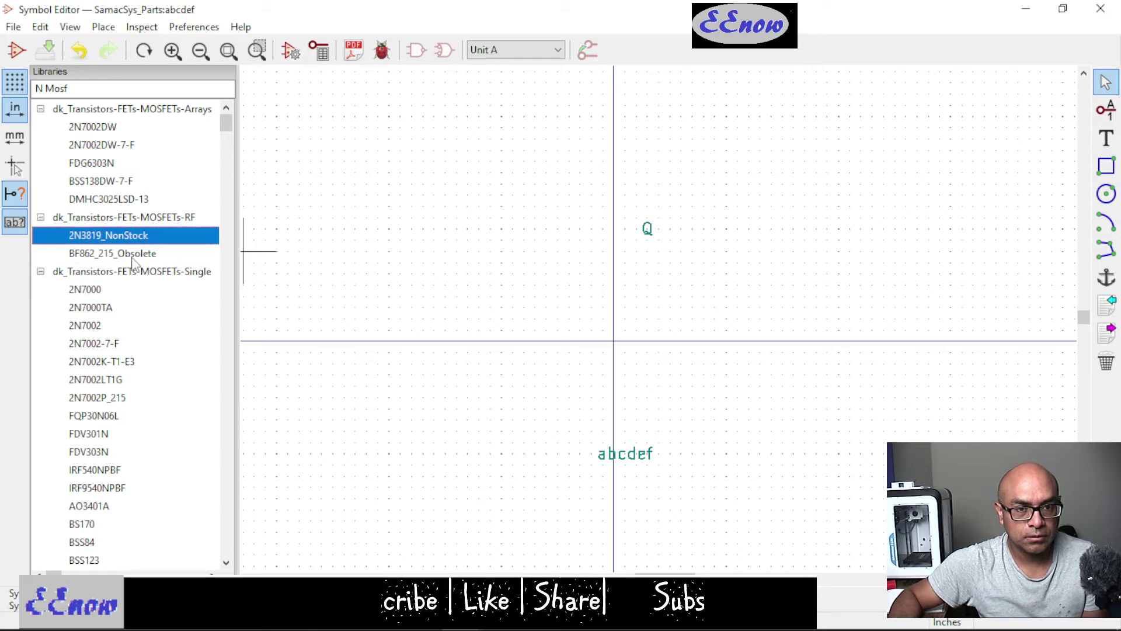
double_click(133, 254)
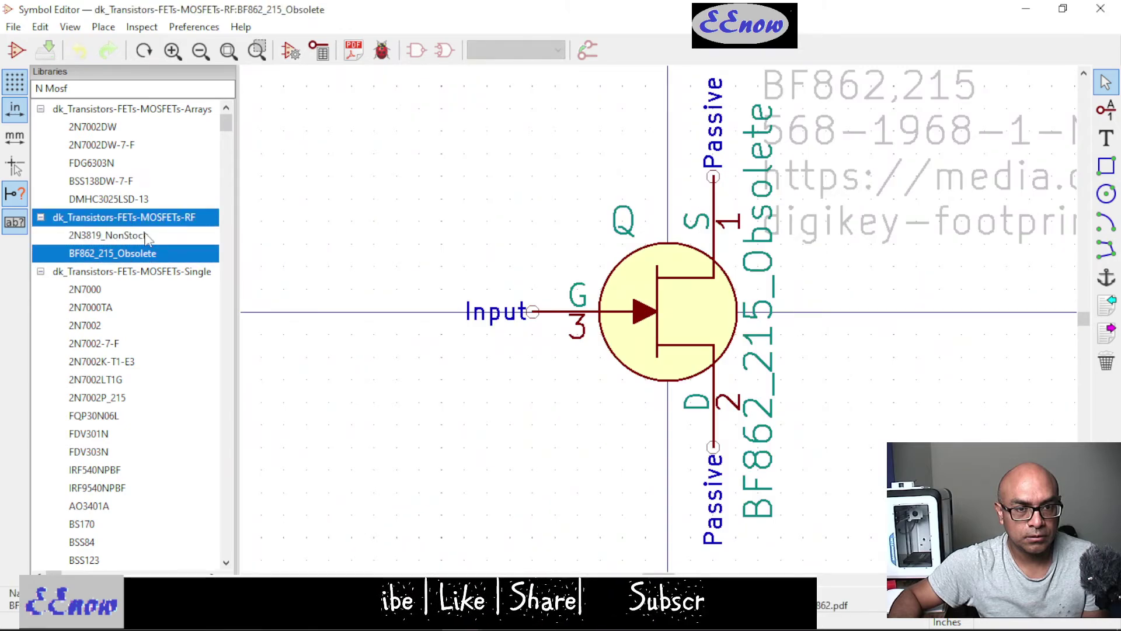
- Preview 2N3819_NonStock, then select BSS84 in the single-MOSFET library
click(134, 237)
click(134, 237)
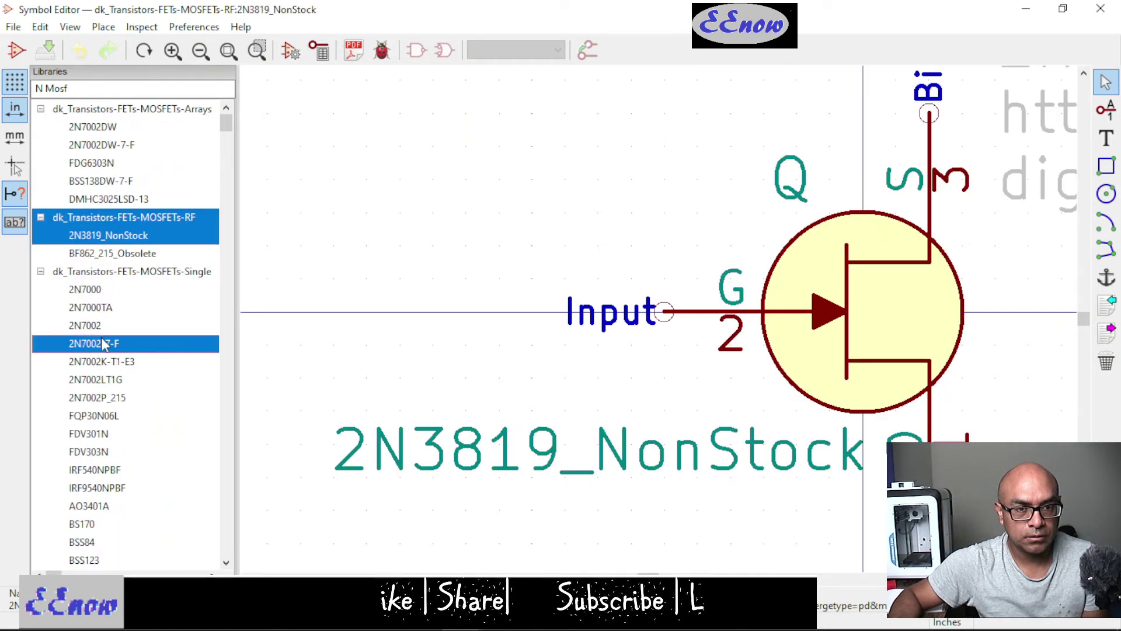
scroll(93, 447, down, 3)
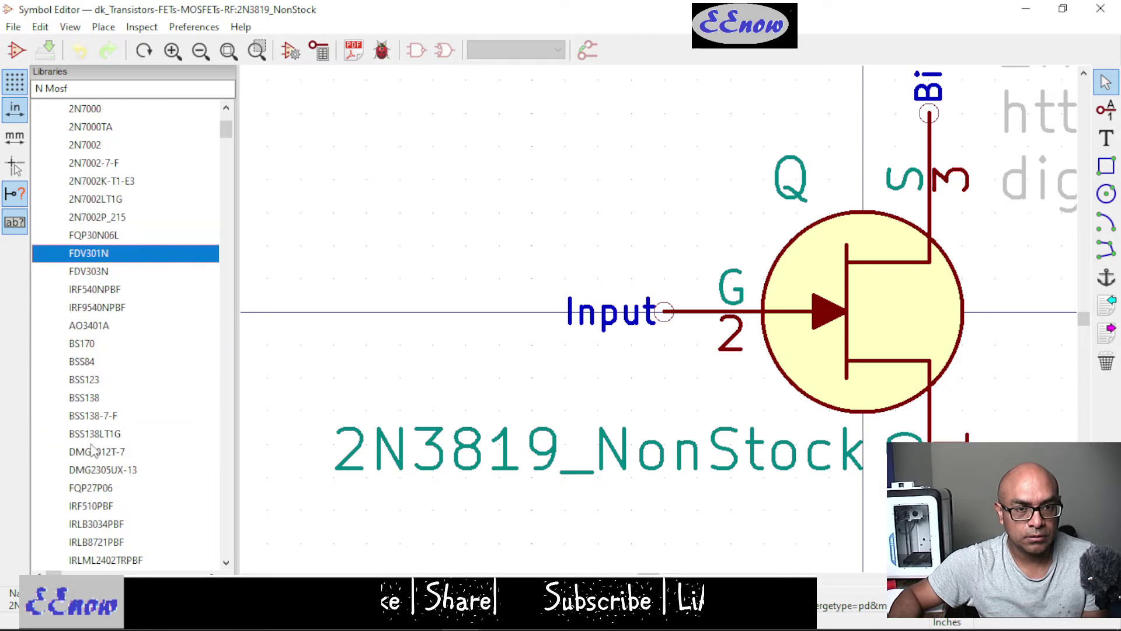
click(93, 363)
- Open BSS84 and pull the drain pin up, gate pin left, source pin down
double_click(91, 366)
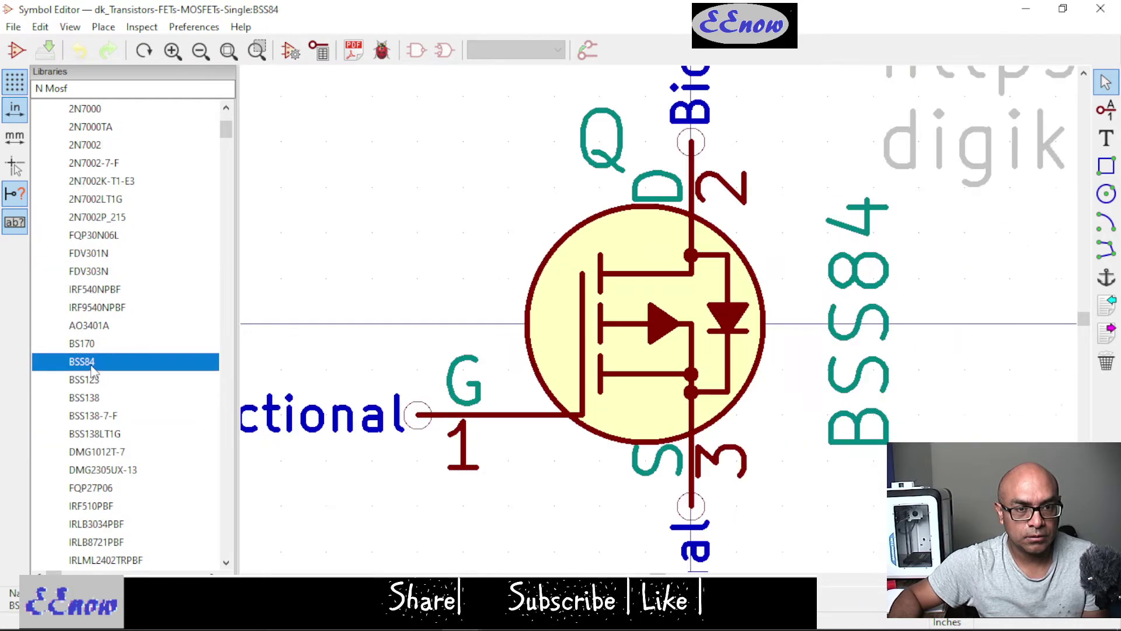
scroll(688, 324, down, 5)
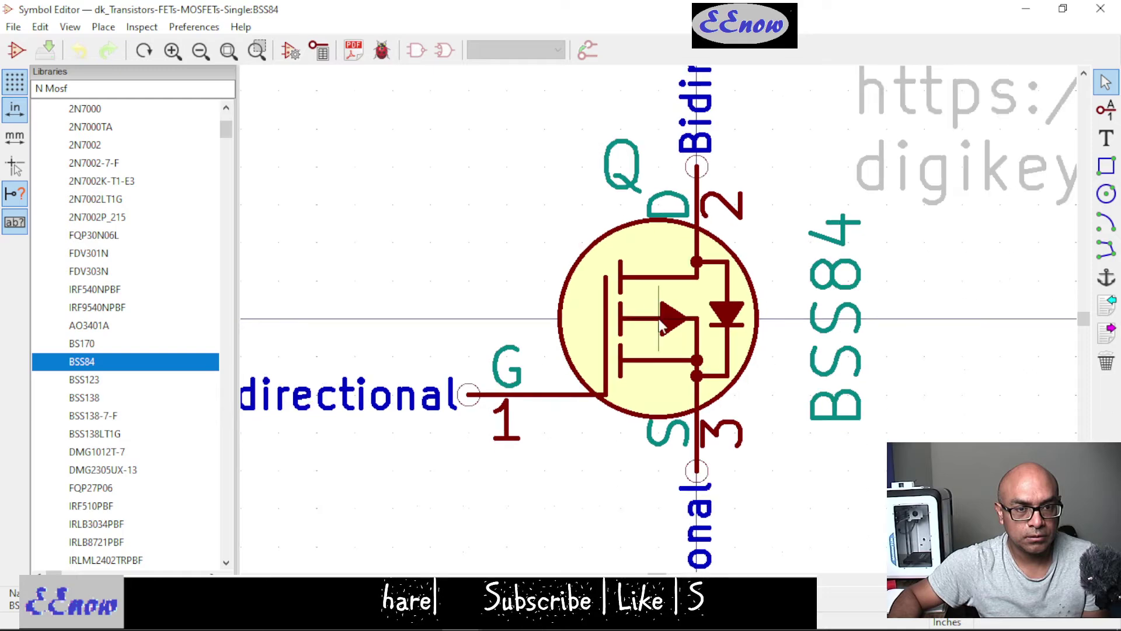
scroll(688, 324, up, 5)
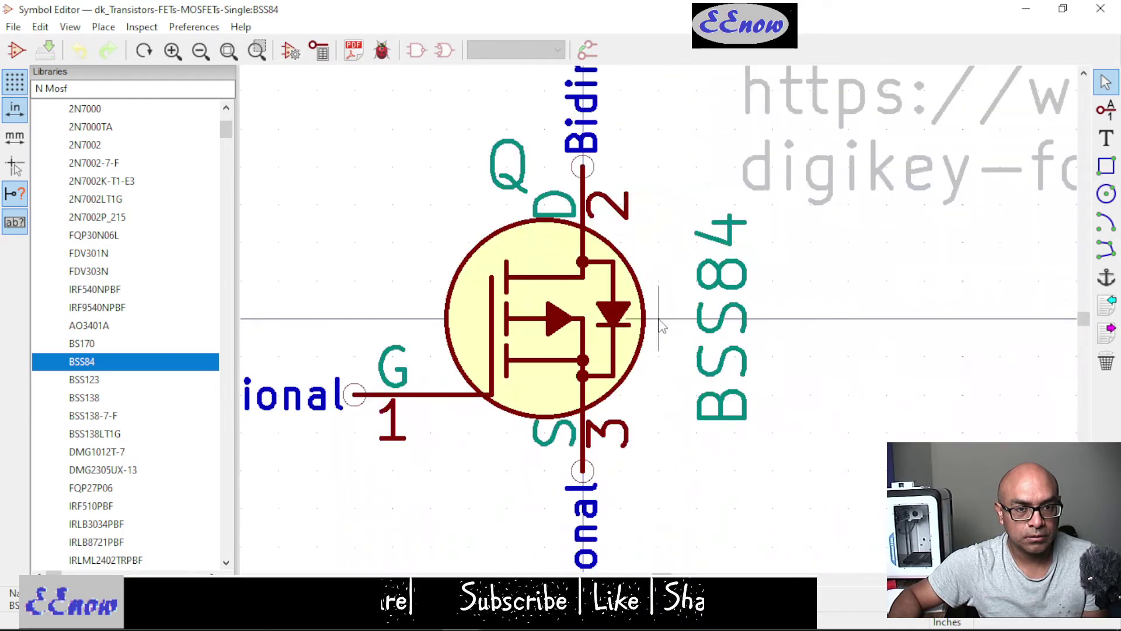
scroll(662, 325, down, 1)
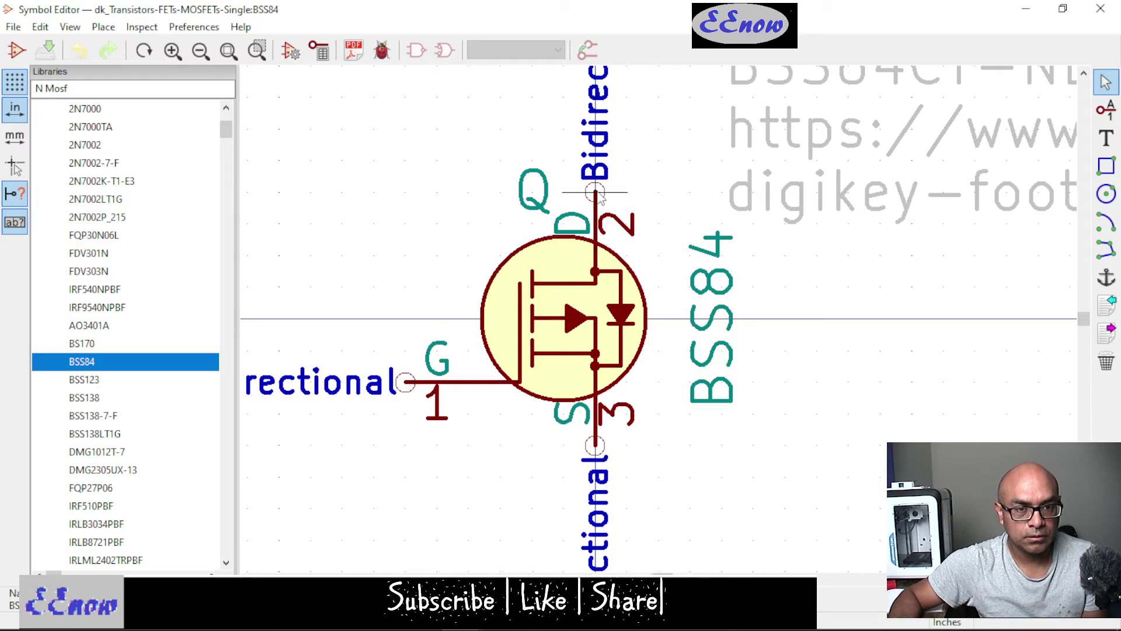
drag(596, 193, 596, 98)
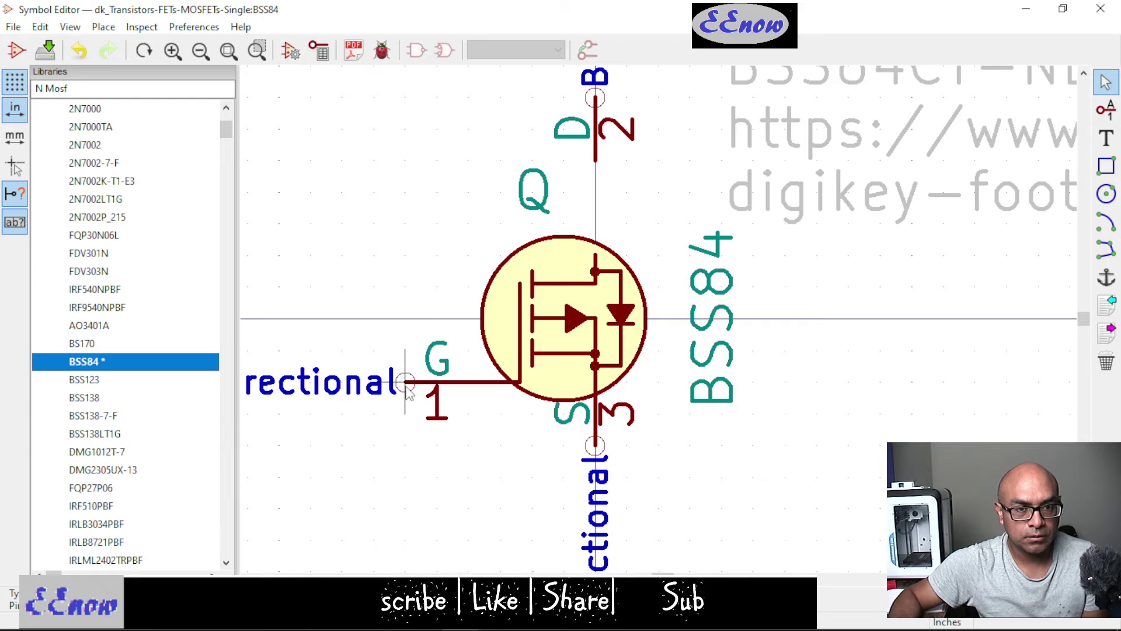
drag(406, 382, 279, 383)
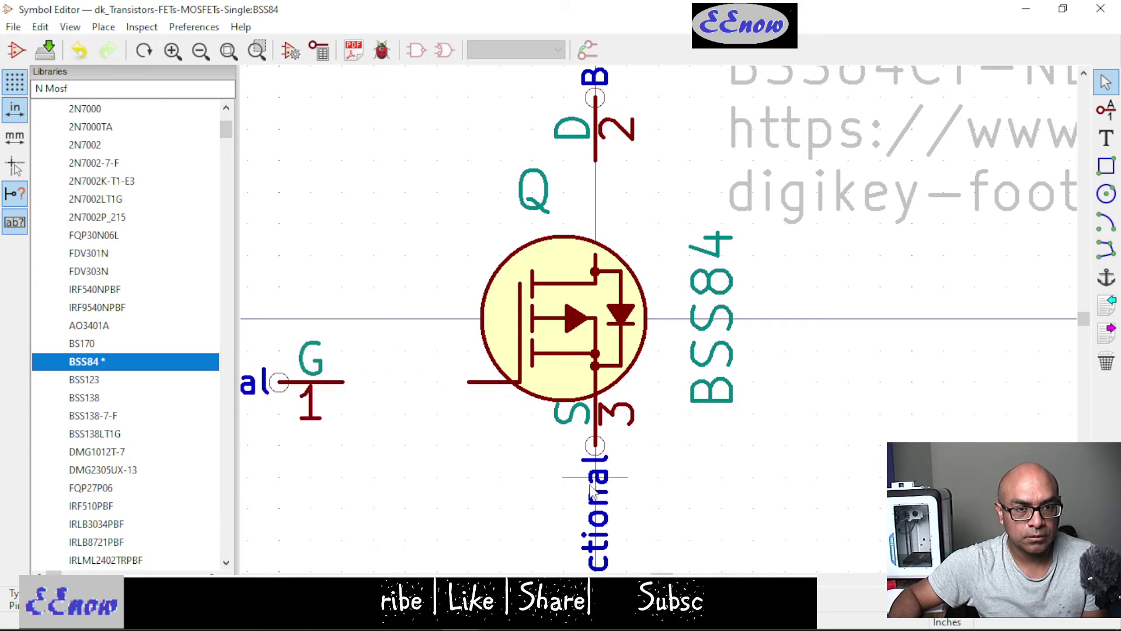
drag(594, 449, 584, 550)
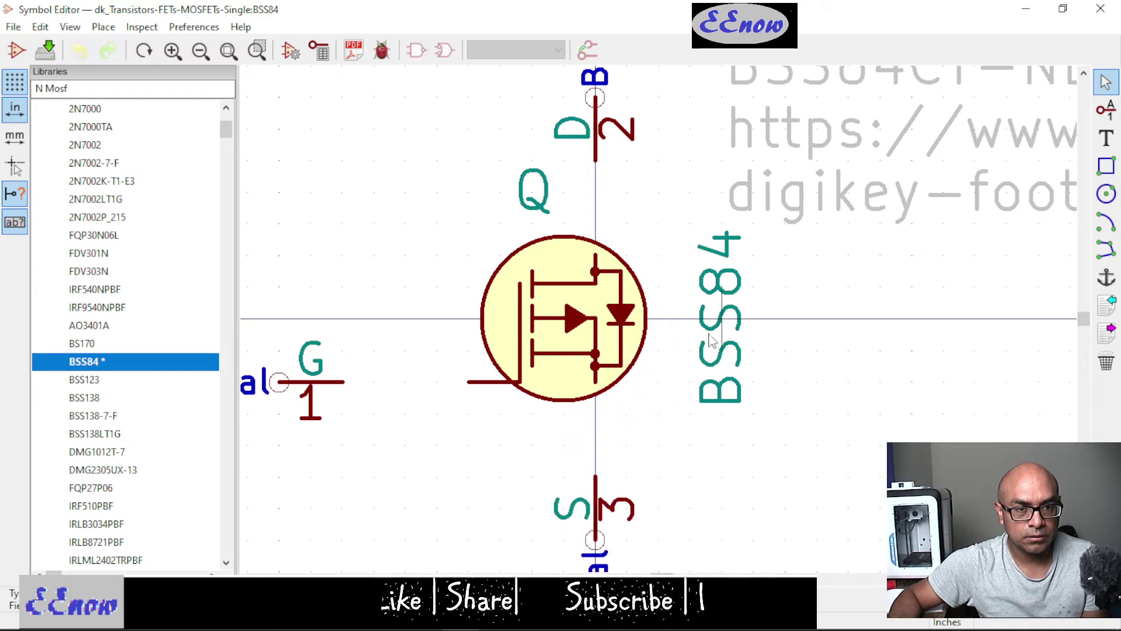
- Move the BSS84 value right and Q label up-left, then box-select the body
drag(709, 327, 1001, 438)
click(533, 190)
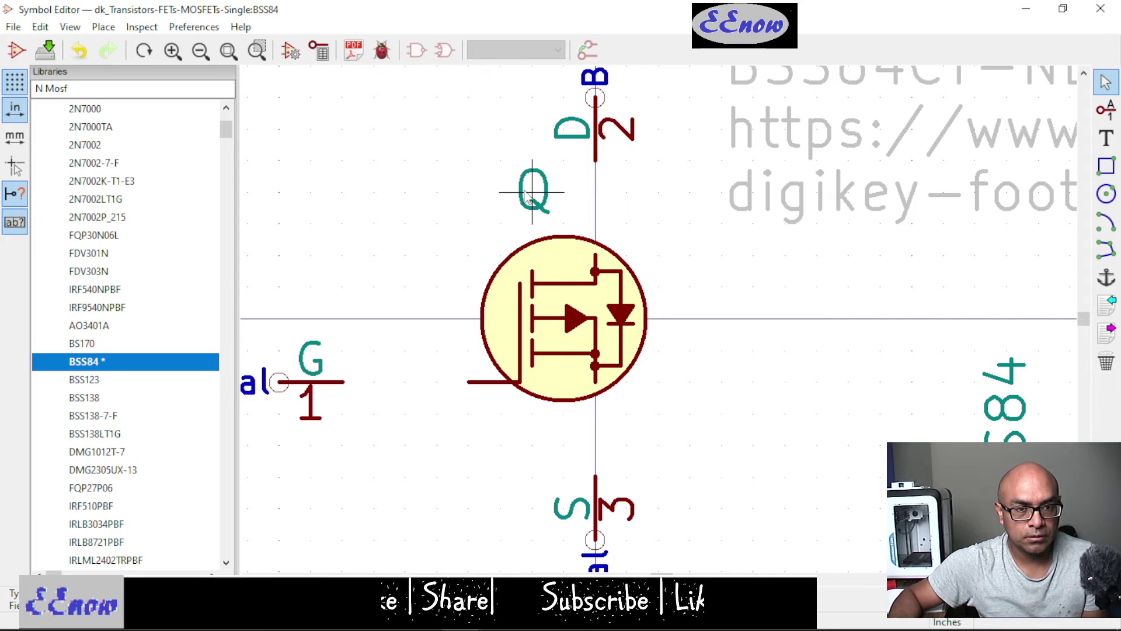
drag(533, 189, 472, 126)
click(472, 125)
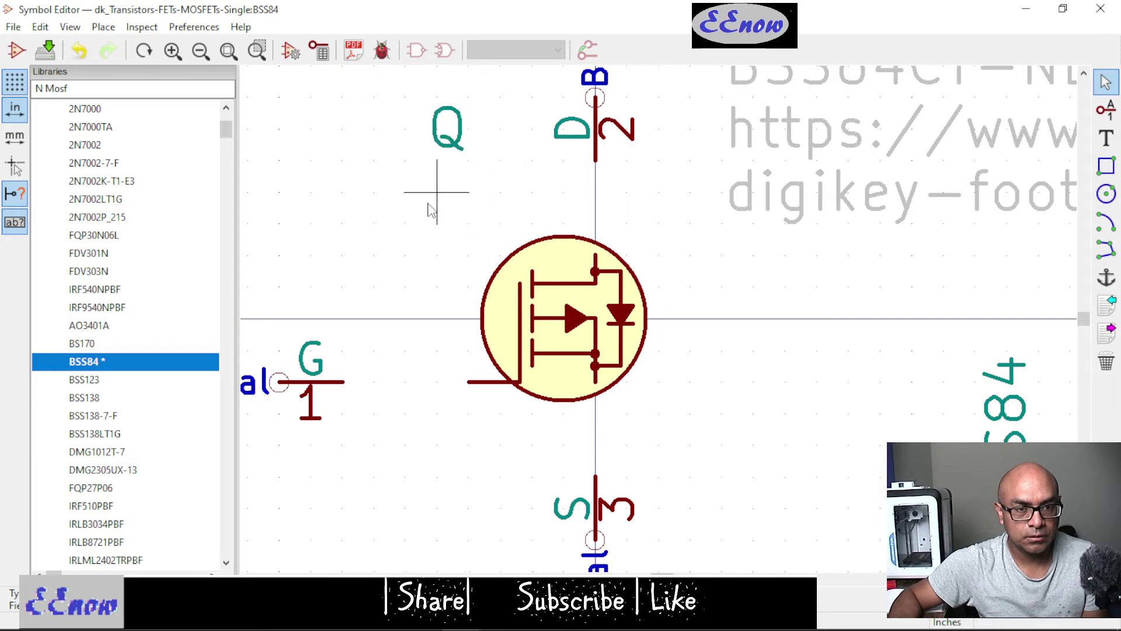
drag(438, 192, 691, 450)
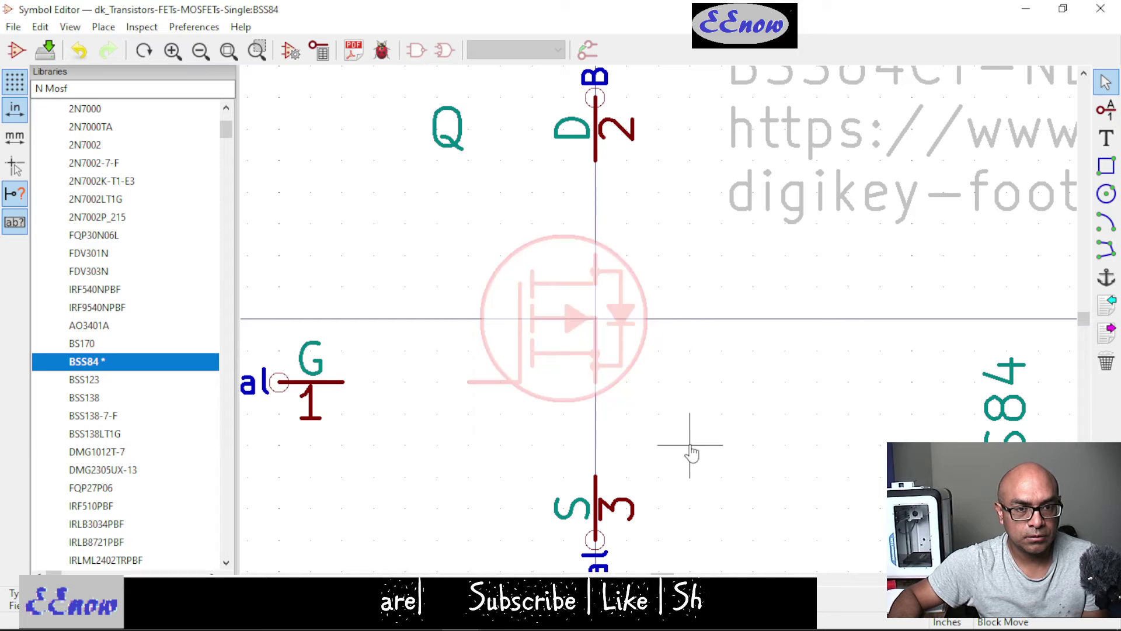
- Copy the selected MOSFET body drawing as a block
right_click(690, 446)
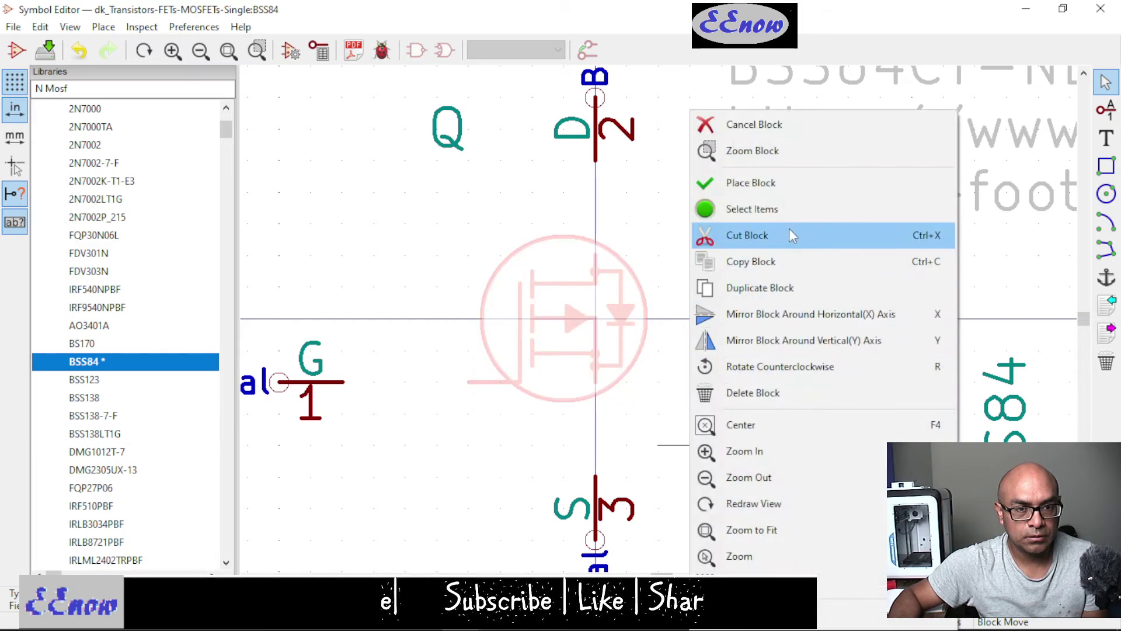
click(793, 260)
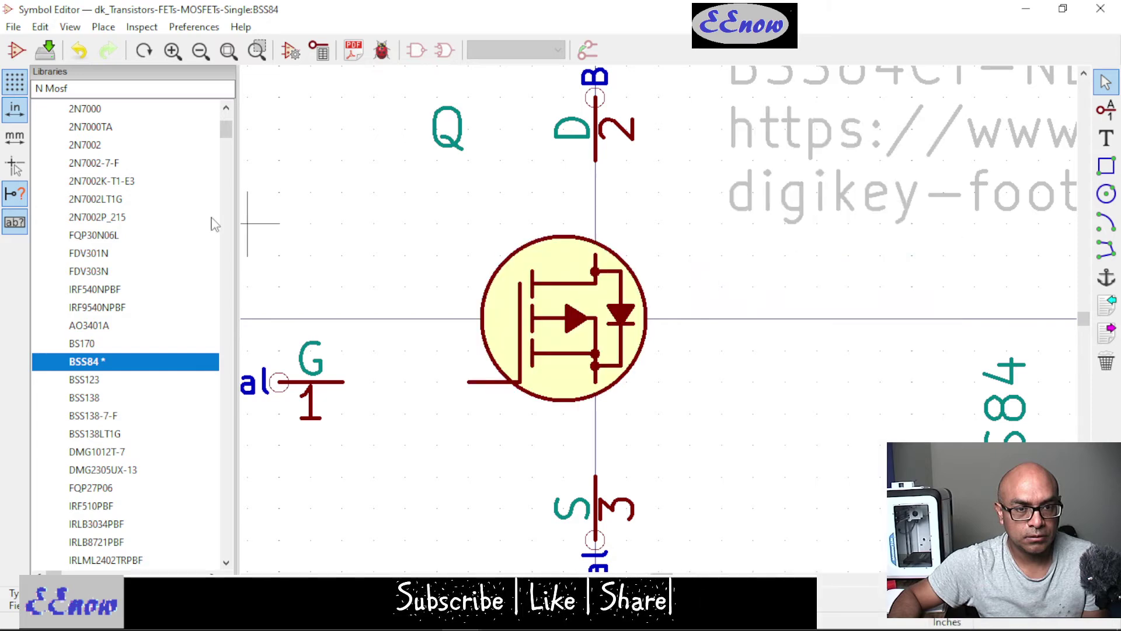
scroll(162, 238, down, 3)
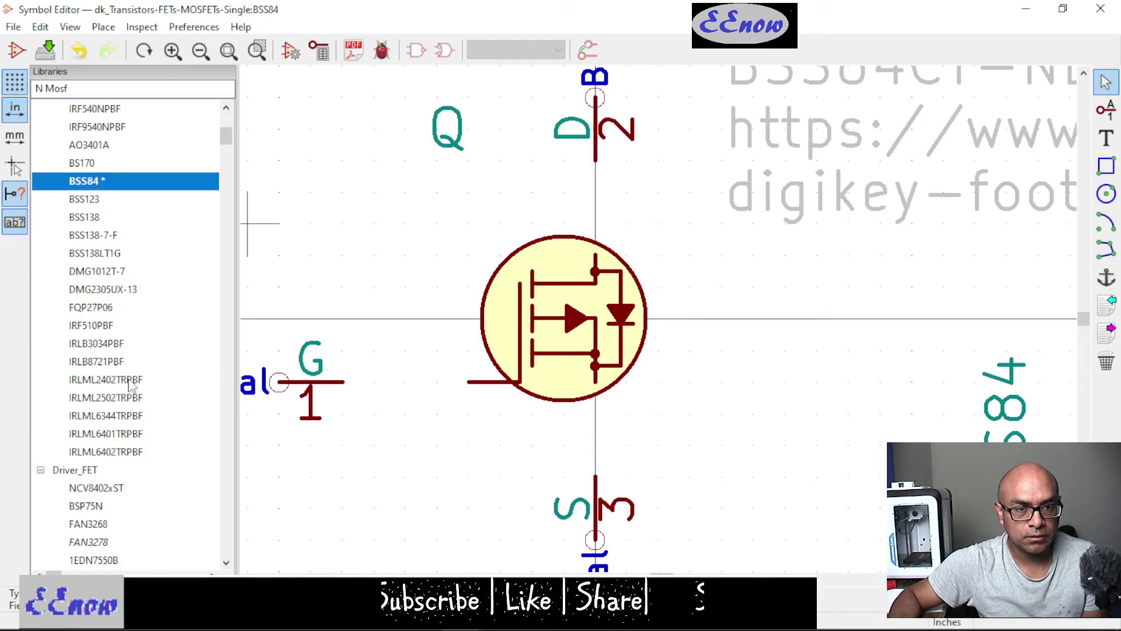
scroll(133, 390, down, 3)
scroll(133, 431, down, 3)
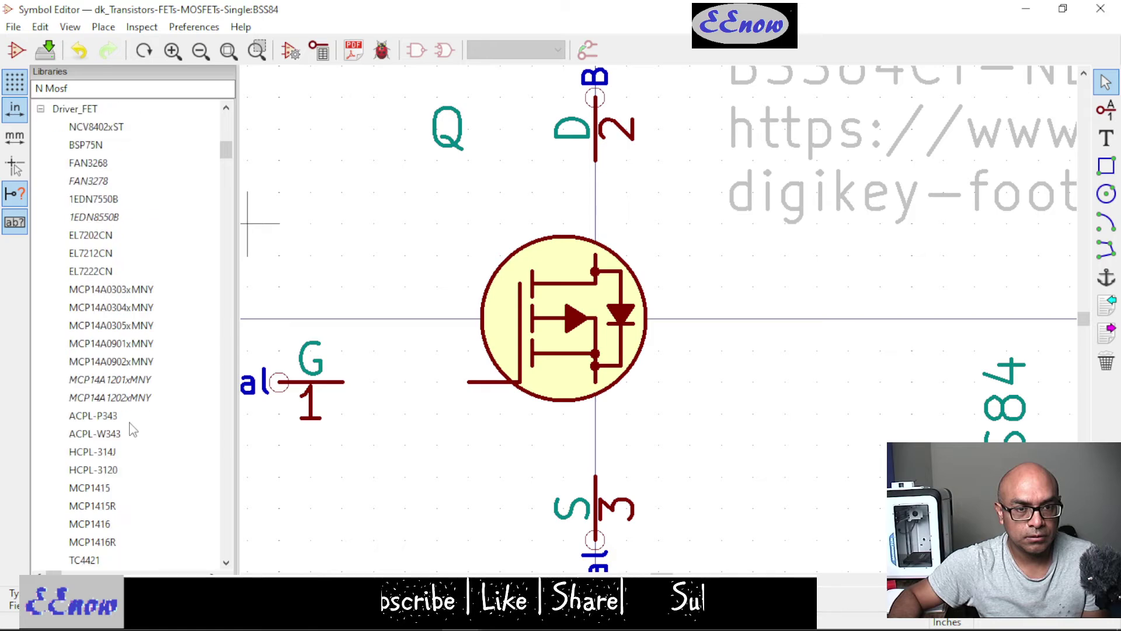
scroll(133, 430, down, 3)
scroll(133, 430, up, 6)
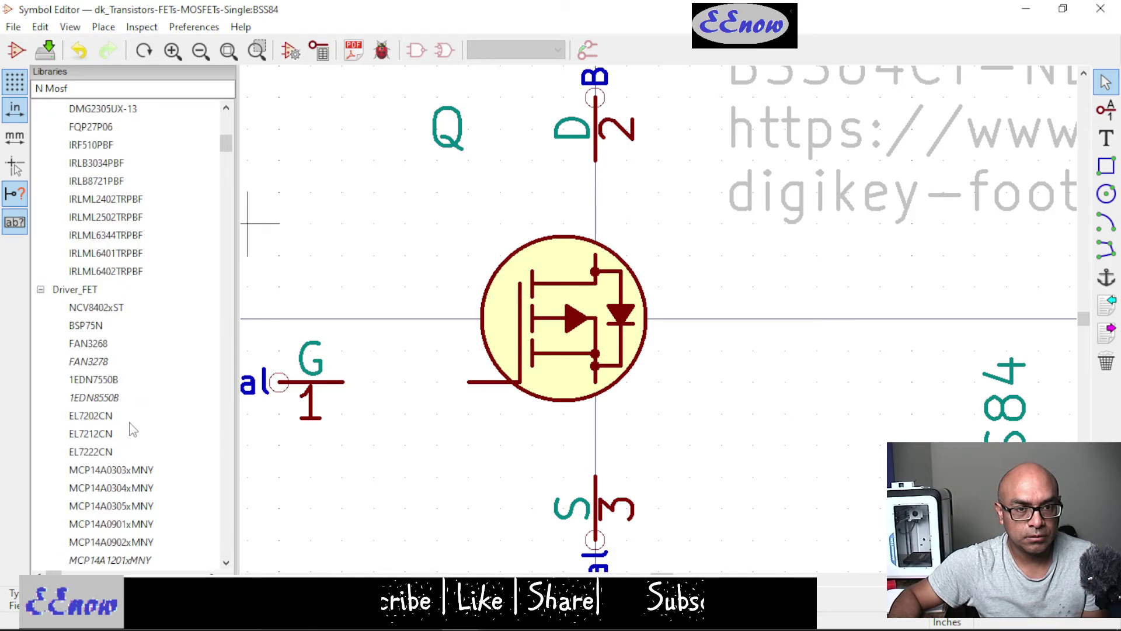
scroll(133, 430, up, 9)
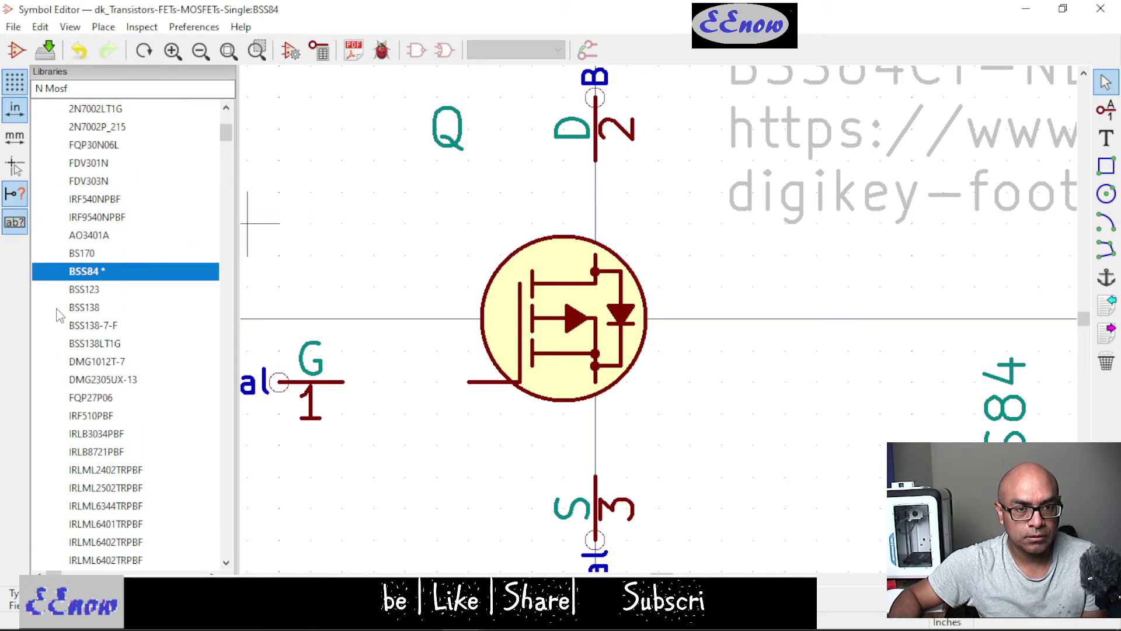
scroll(58, 315, up, 7)
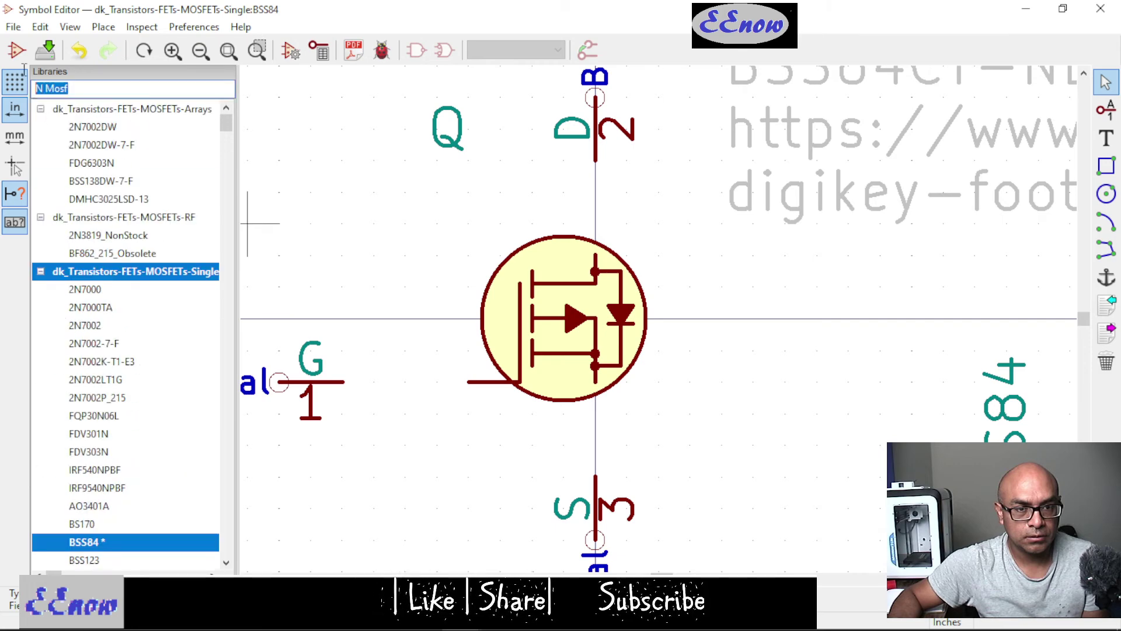
- Clear the part filter, expand SamacSys_Parts and select the abcdef symbol
key(BackSpace)
scroll(107, 276, down, 15)
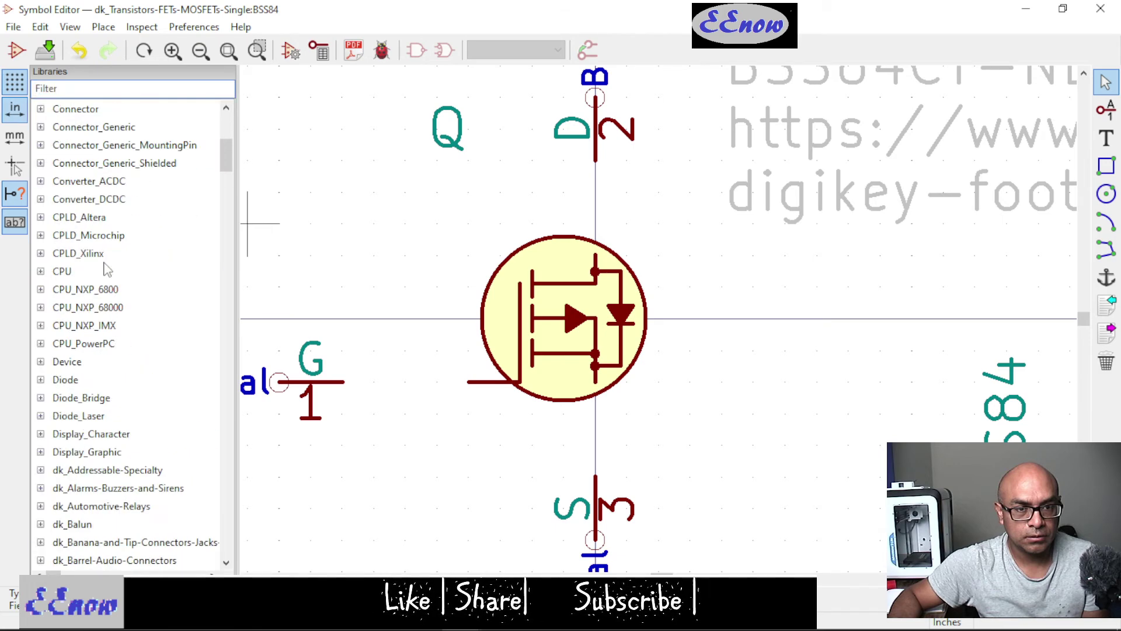
scroll(107, 276, down, 20)
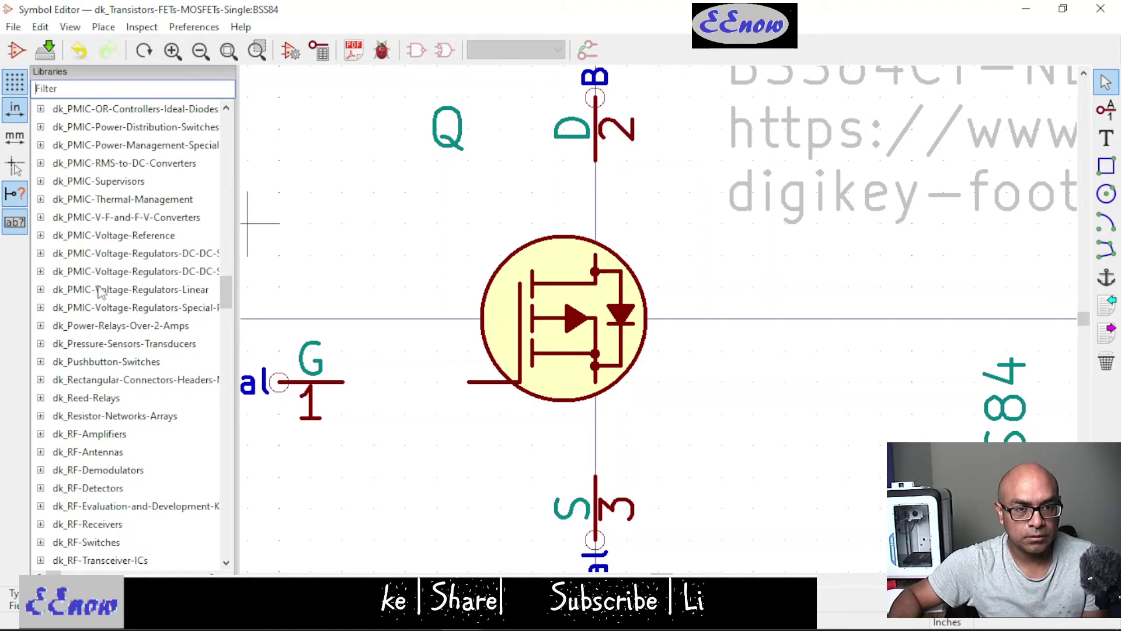
scroll(99, 292, down, 7)
scroll(100, 292, up, 3)
scroll(99, 292, down, 10)
scroll(65, 278, down, 3)
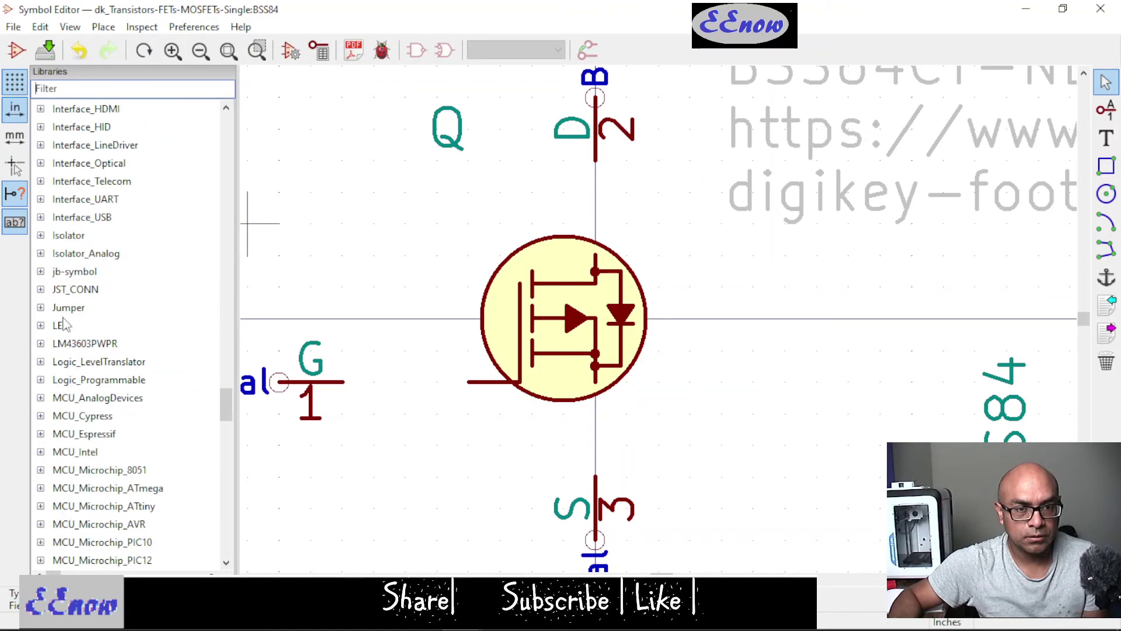
scroll(81, 332, down, 3)
scroll(81, 337, up, 9)
scroll(57, 262, down, 6)
scroll(56, 263, down, 20)
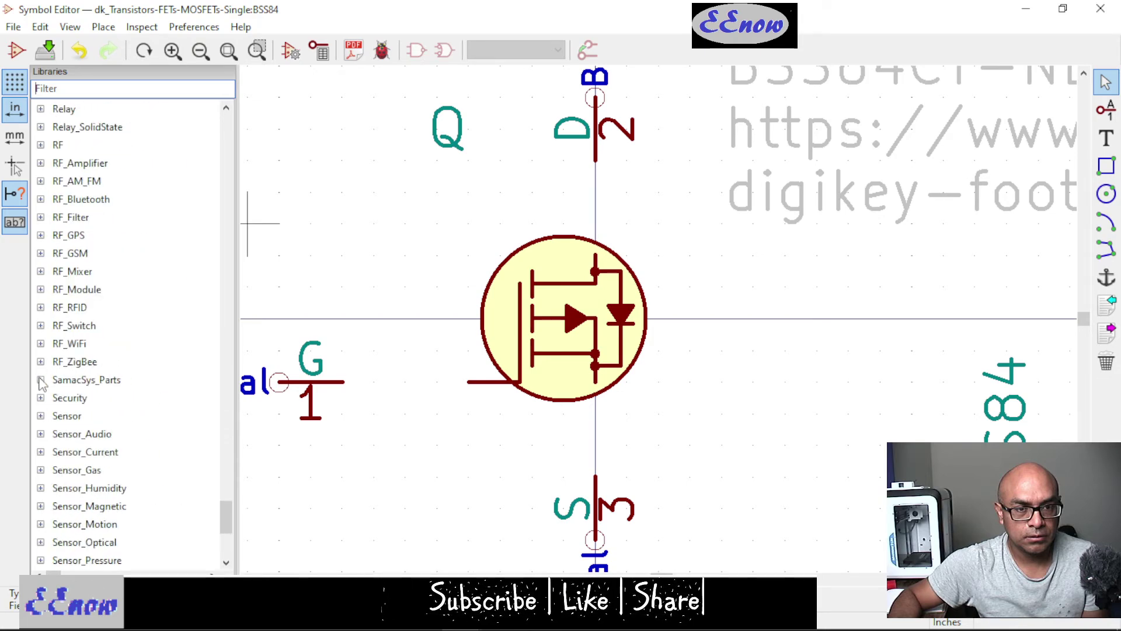
click(41, 380)
scroll(110, 425, down, 7)
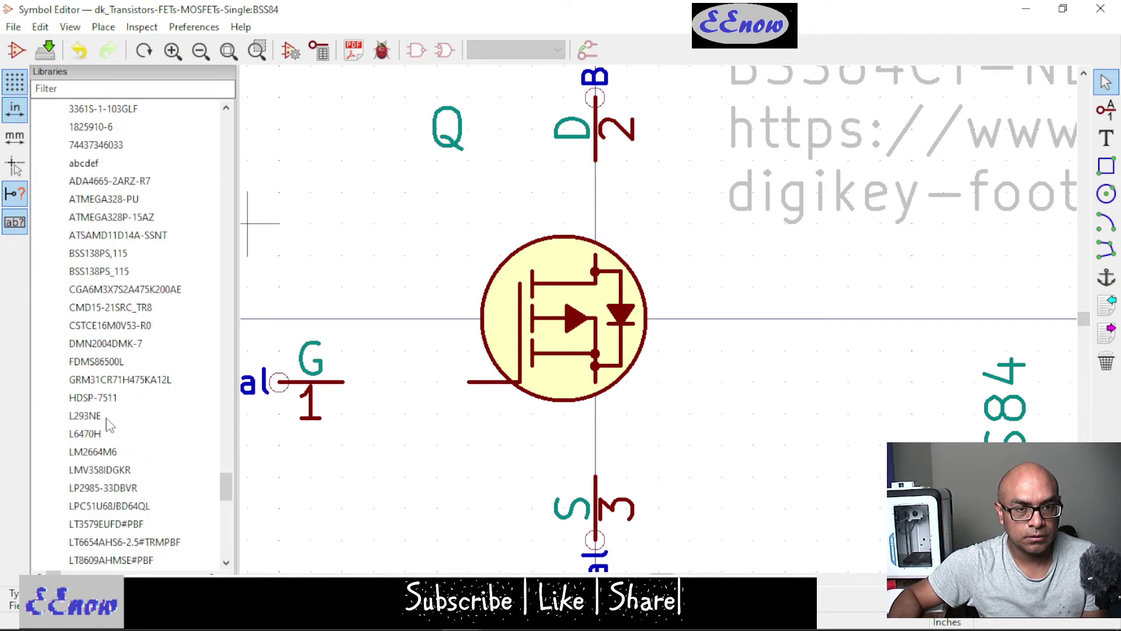
click(86, 168)
- Open abcdef and paste the MOSFET body at the symbol origin in Unit A
double_click(87, 165)
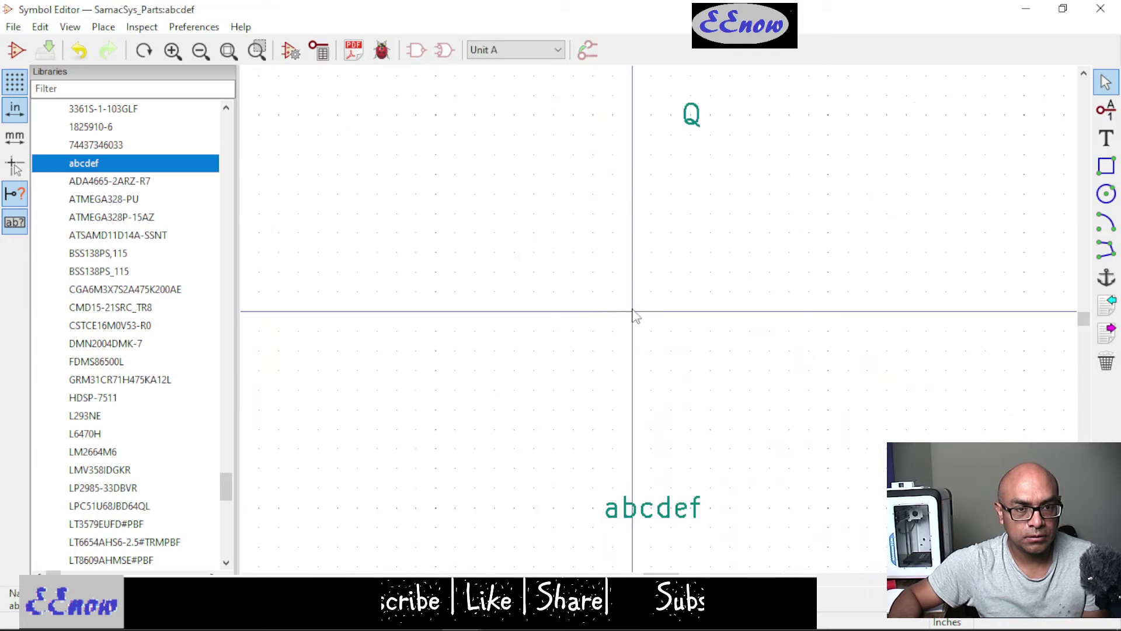
key(ctrl+v)
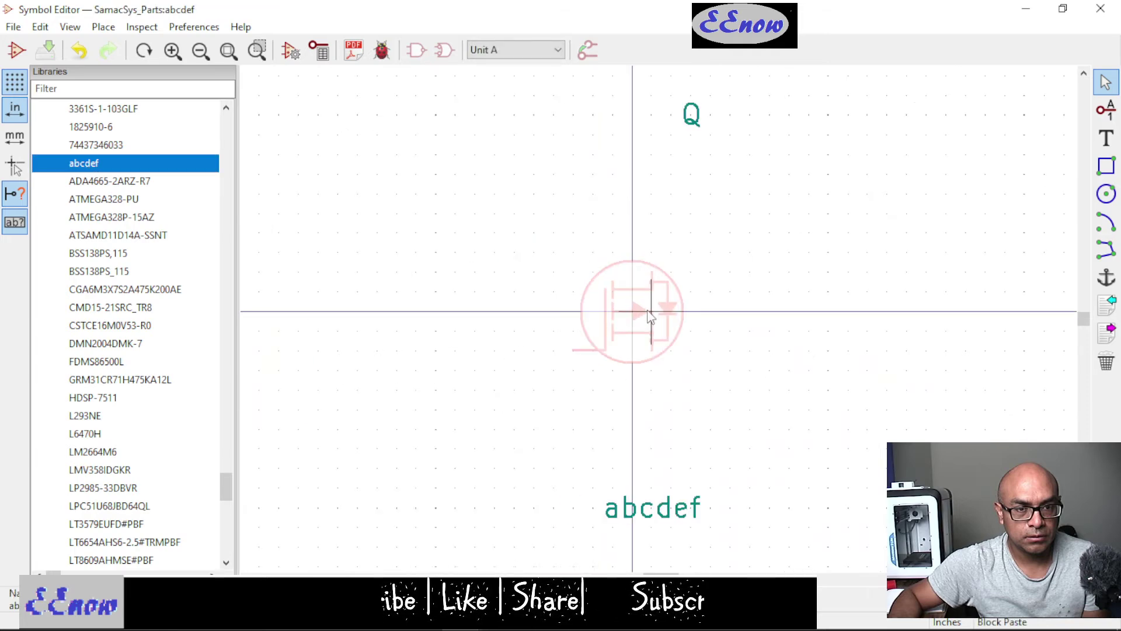
scroll(648, 320, up, 2)
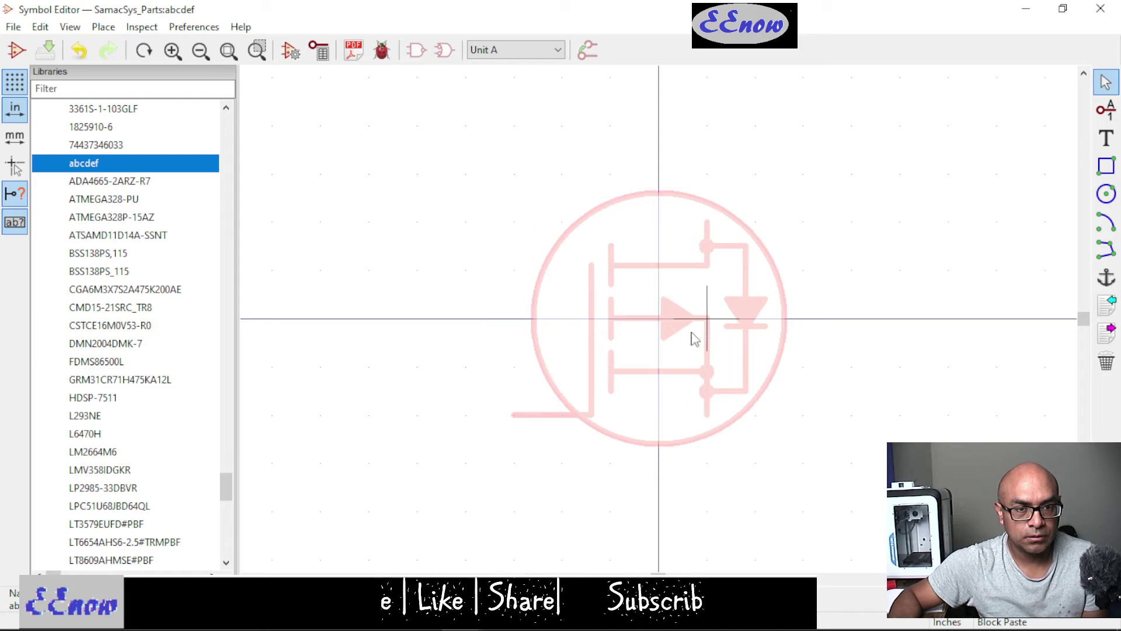
click(699, 338)
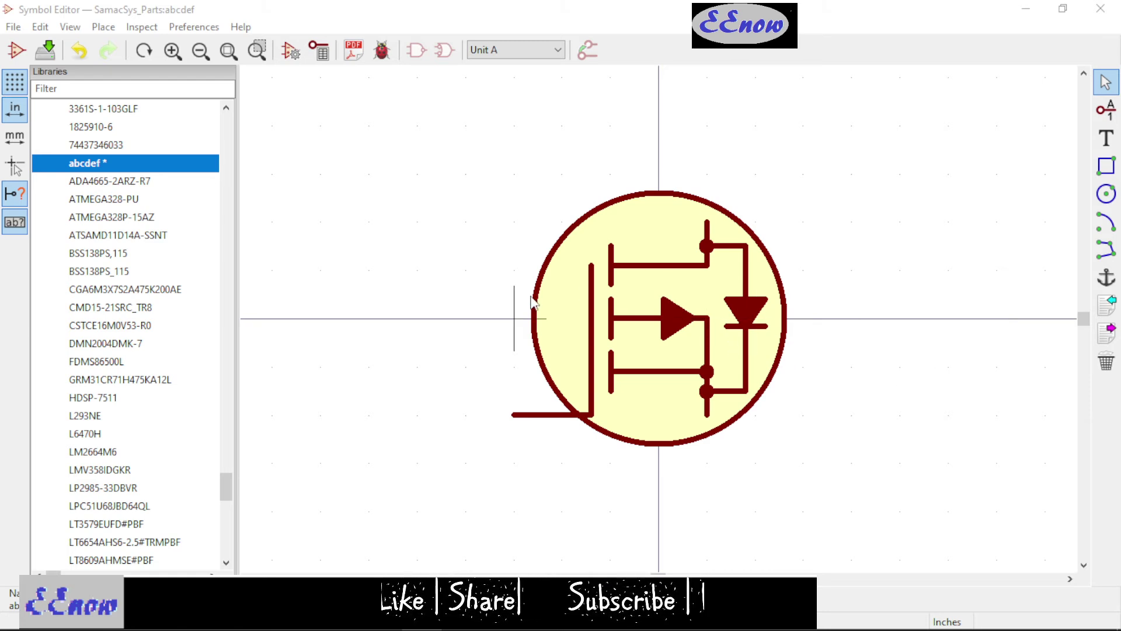
- Zoom out and save all changes to the abcdef symbol
scroll(532, 301, down, 3)
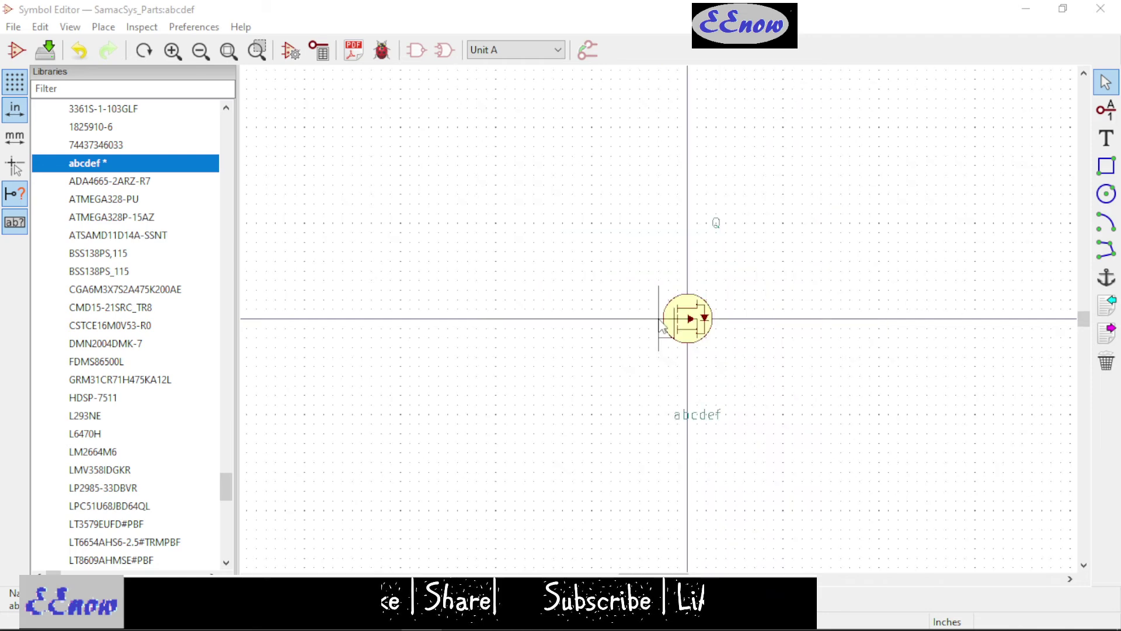
scroll(659, 321, down, 1)
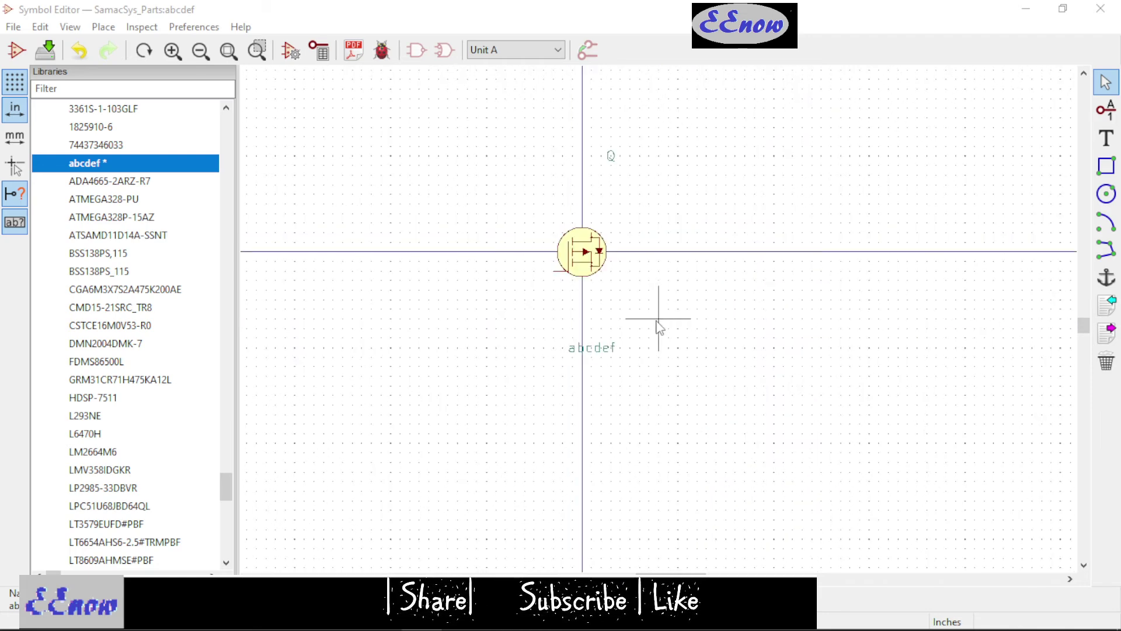
scroll(658, 320, down, 1)
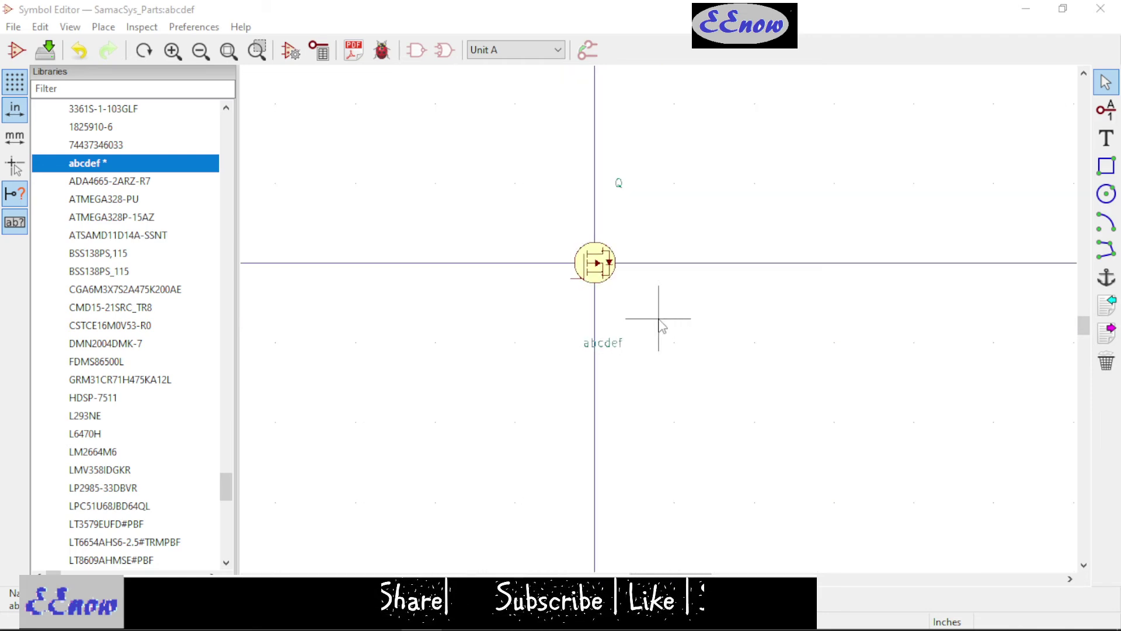
scroll(658, 320, down, 1)
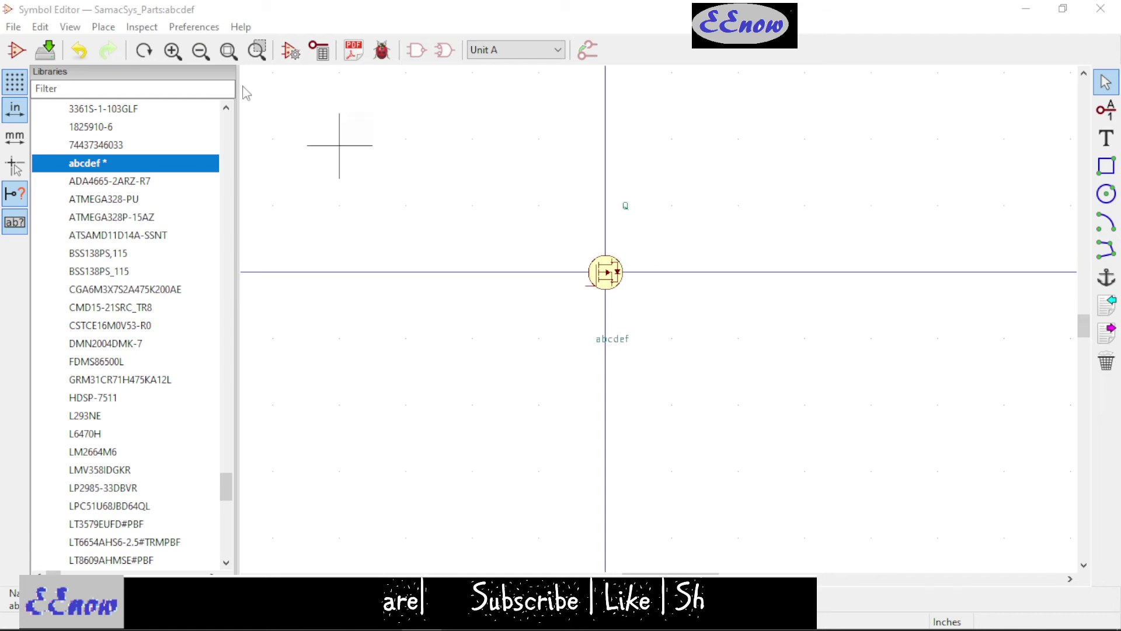
click(45, 50)
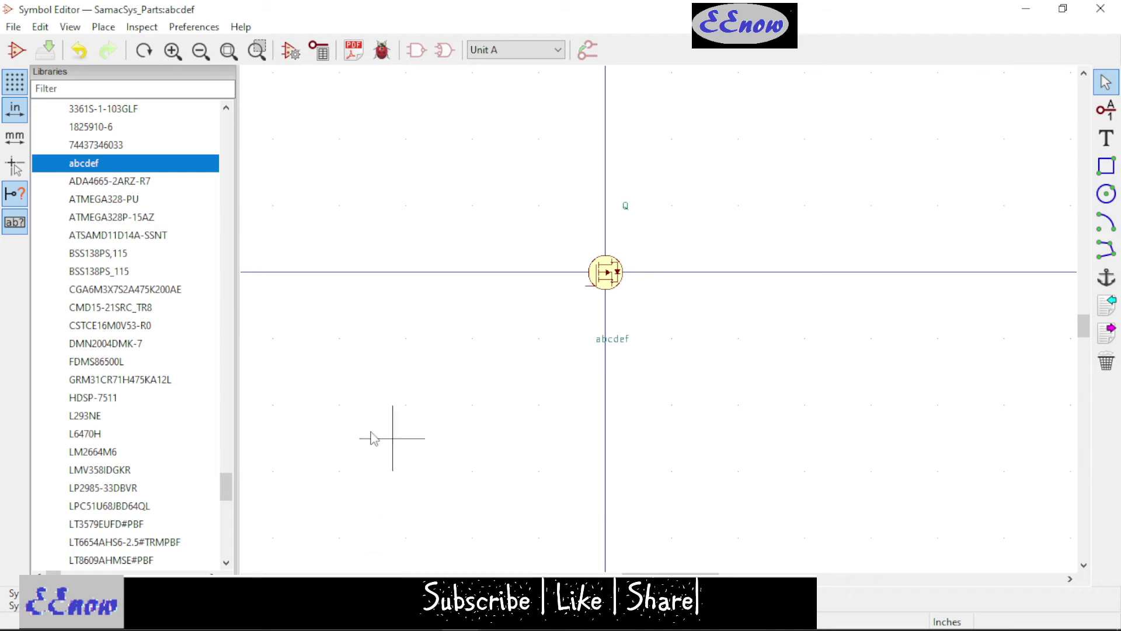
- Bring up the Eeschema schematic and zoom around Q102A, Q102B and the pinning table
mouse_move(245, 630)
mouse_move(461, 618)
click(467, 532)
scroll(432, 390, down, 4)
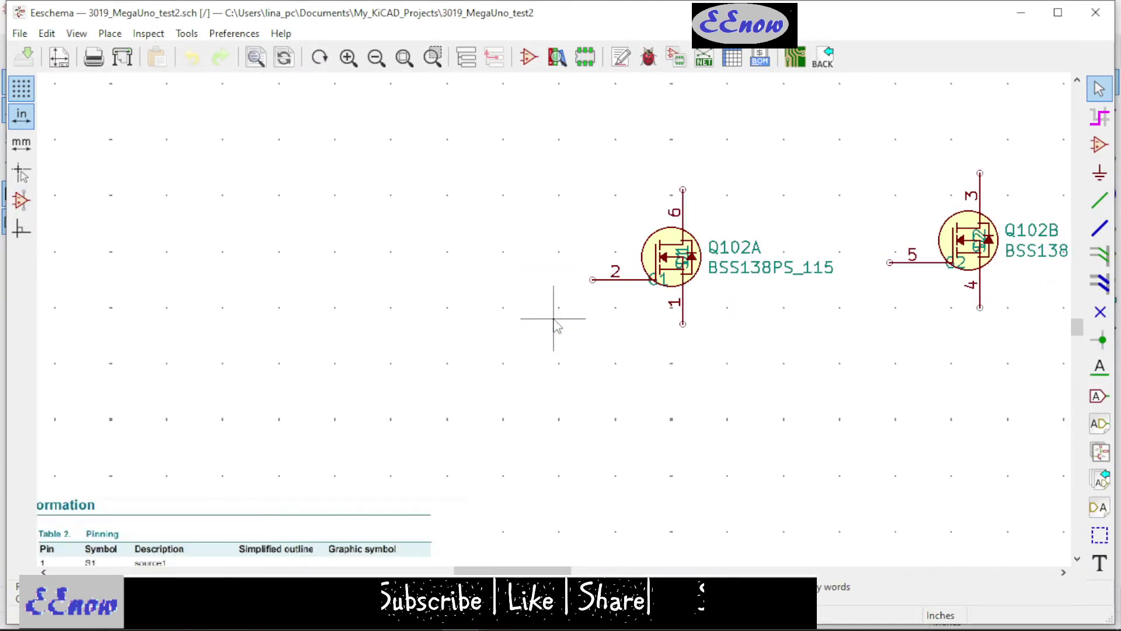
scroll(431, 323, up, 3)
scroll(554, 320, down, 4)
scroll(554, 320, up, 3)
scroll(554, 321, down, 4)
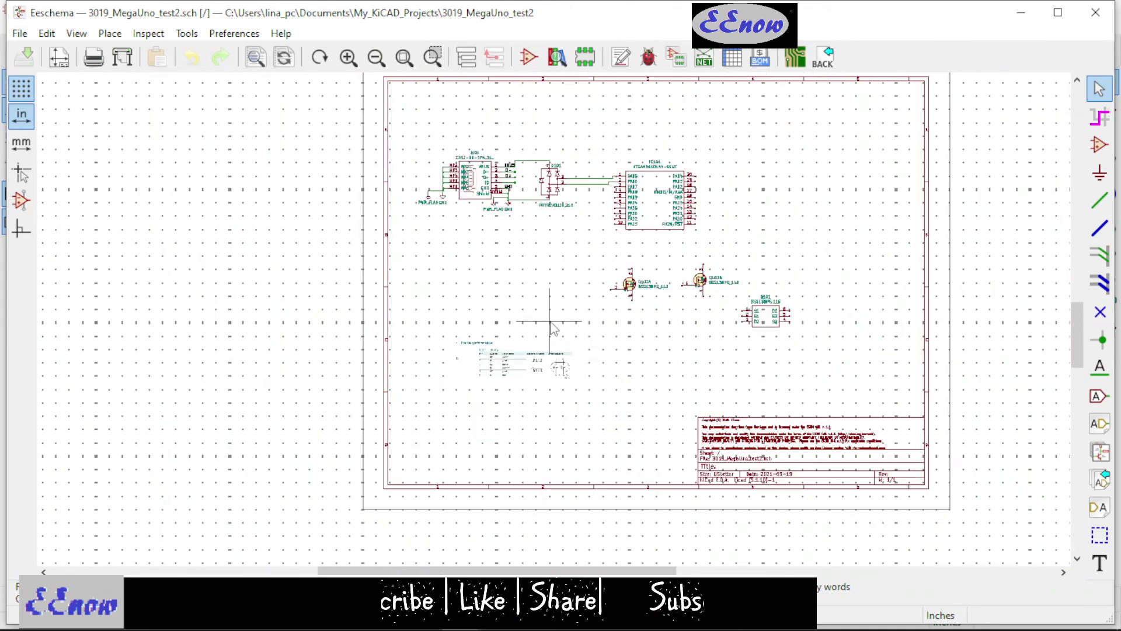
scroll(551, 320, up, 5)
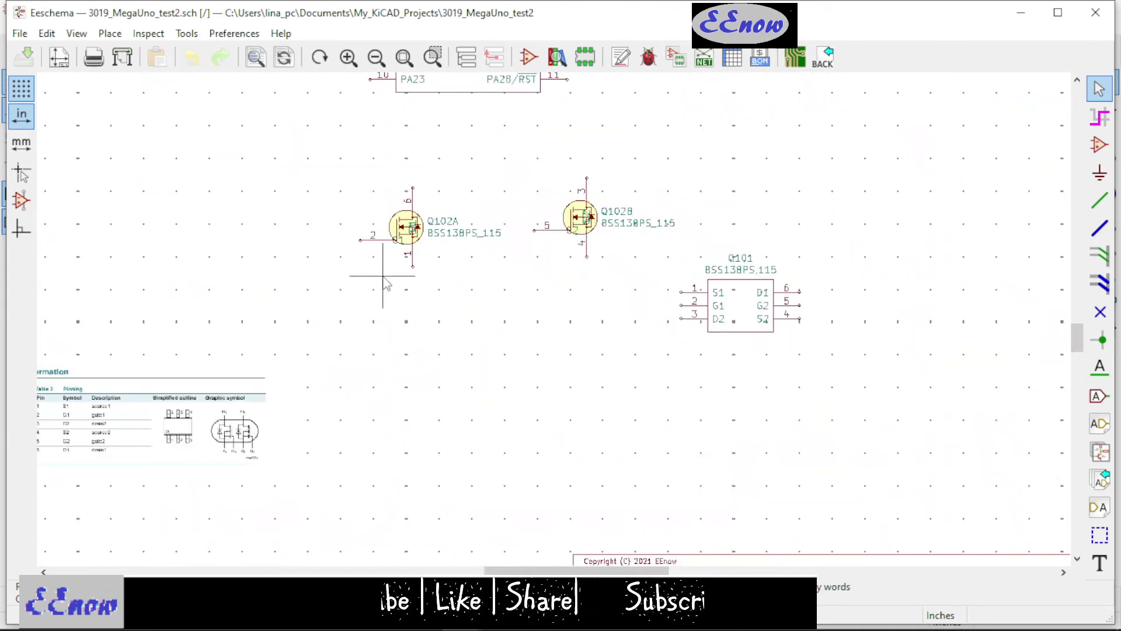
scroll(389, 266, down, 5)
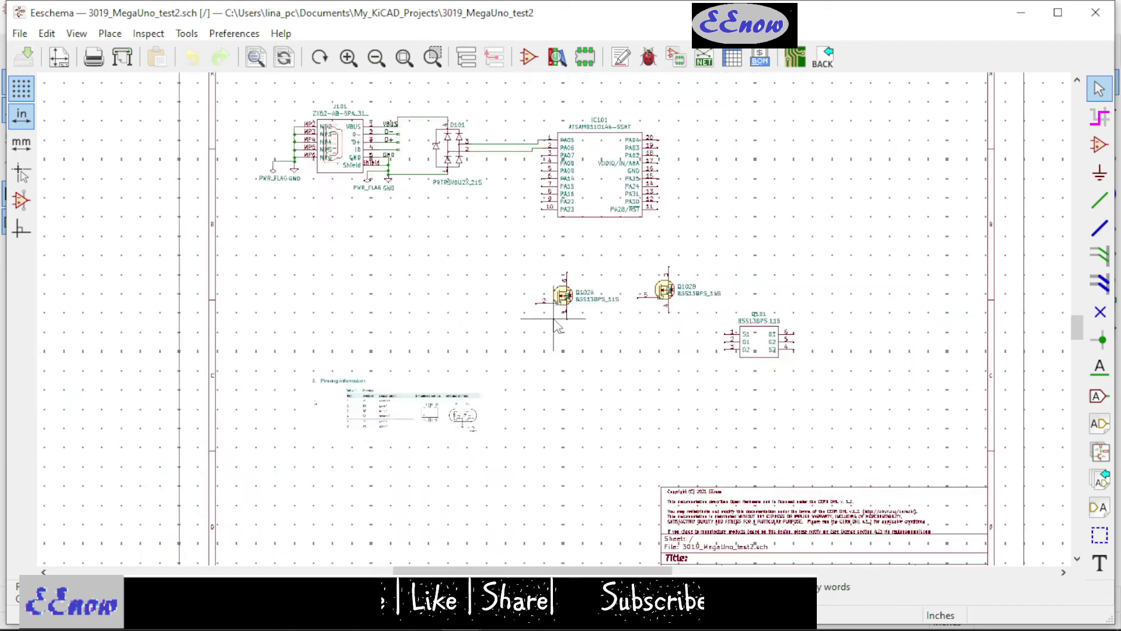
mouse_move(644, 629)
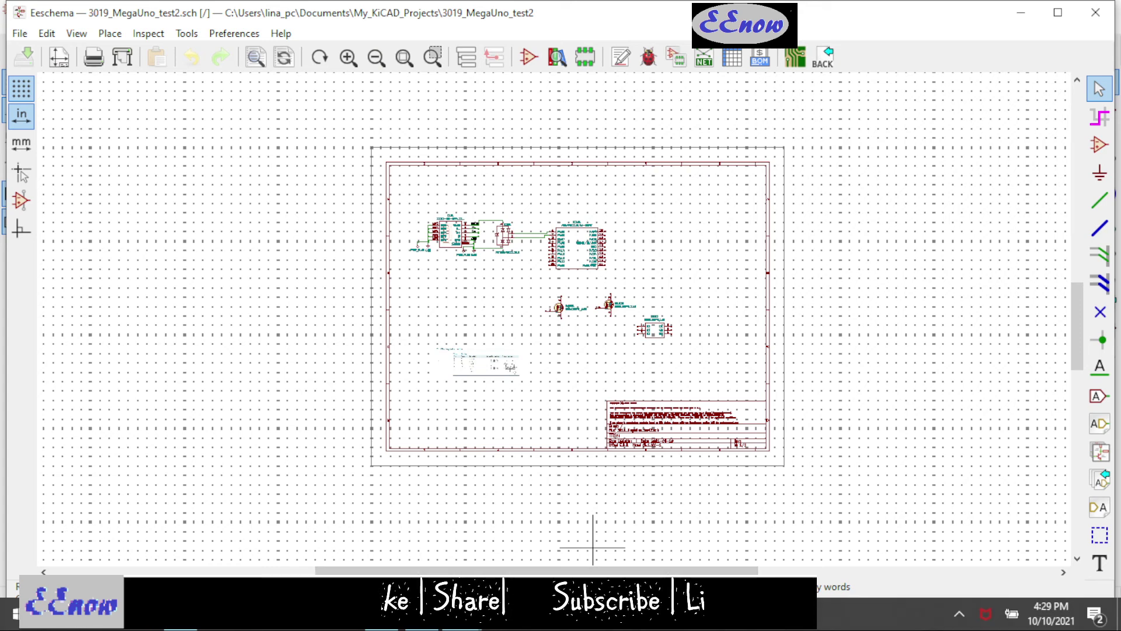
- Back in Symbol Editor, block-select the whole MOSFET body in Unit A
mouse_move(463, 616)
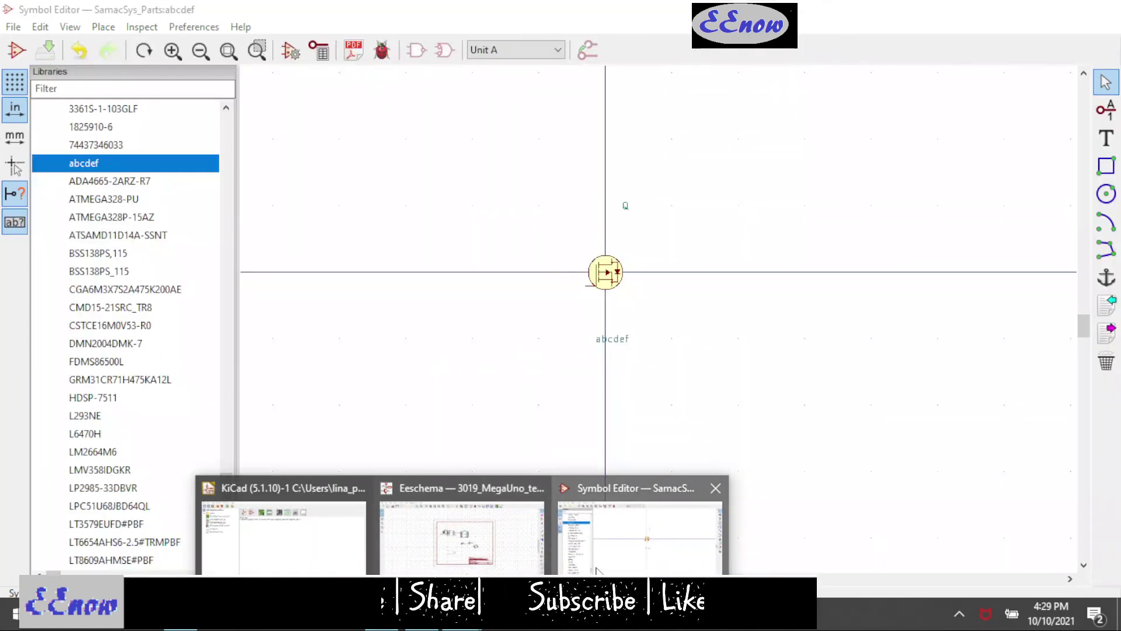
click(640, 508)
click(525, 51)
click(514, 79)
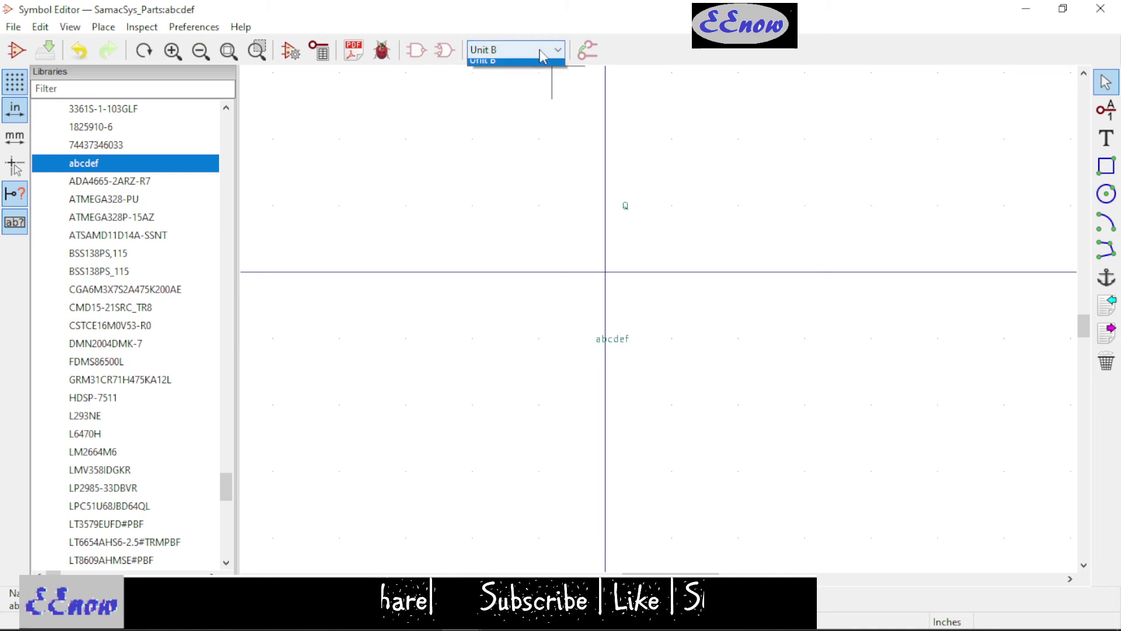
click(513, 67)
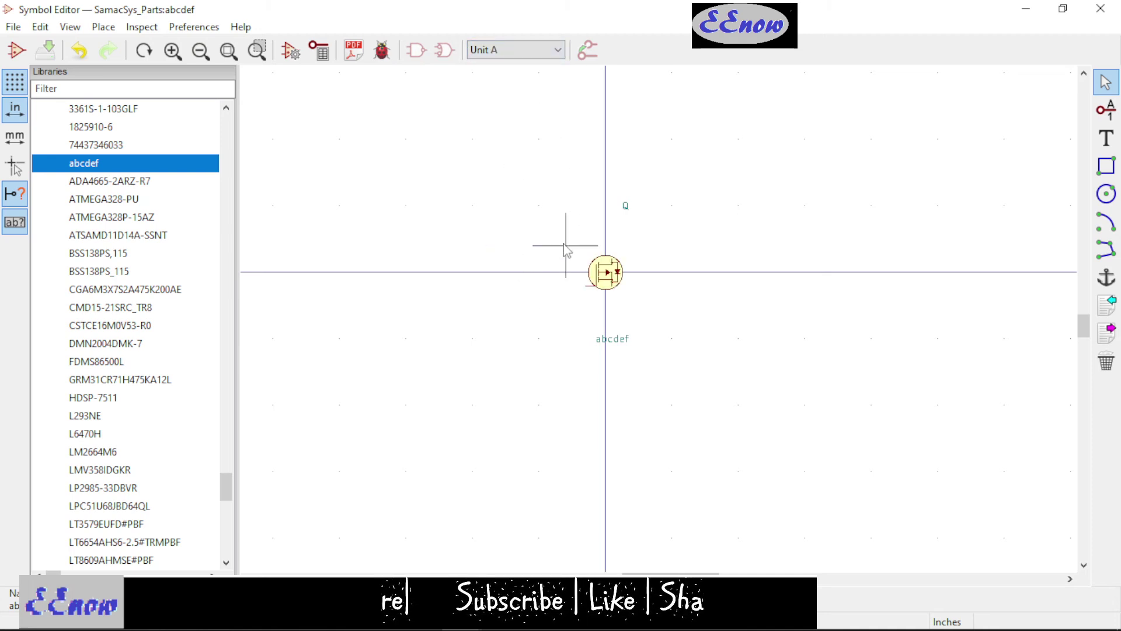
drag(565, 245, 602, 325)
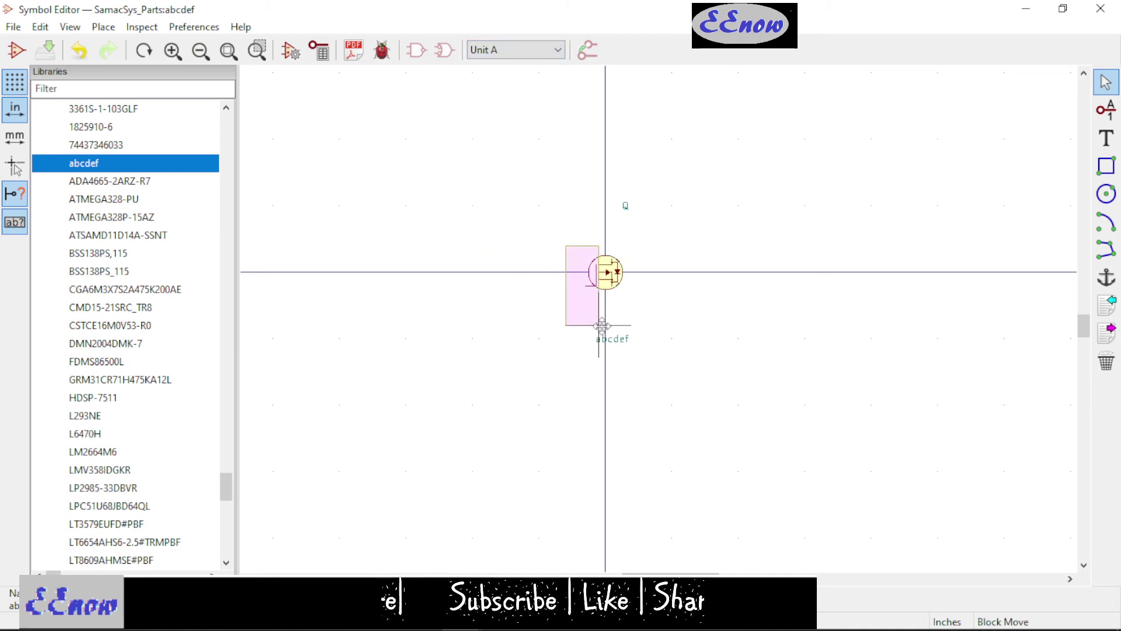
click(648, 316)
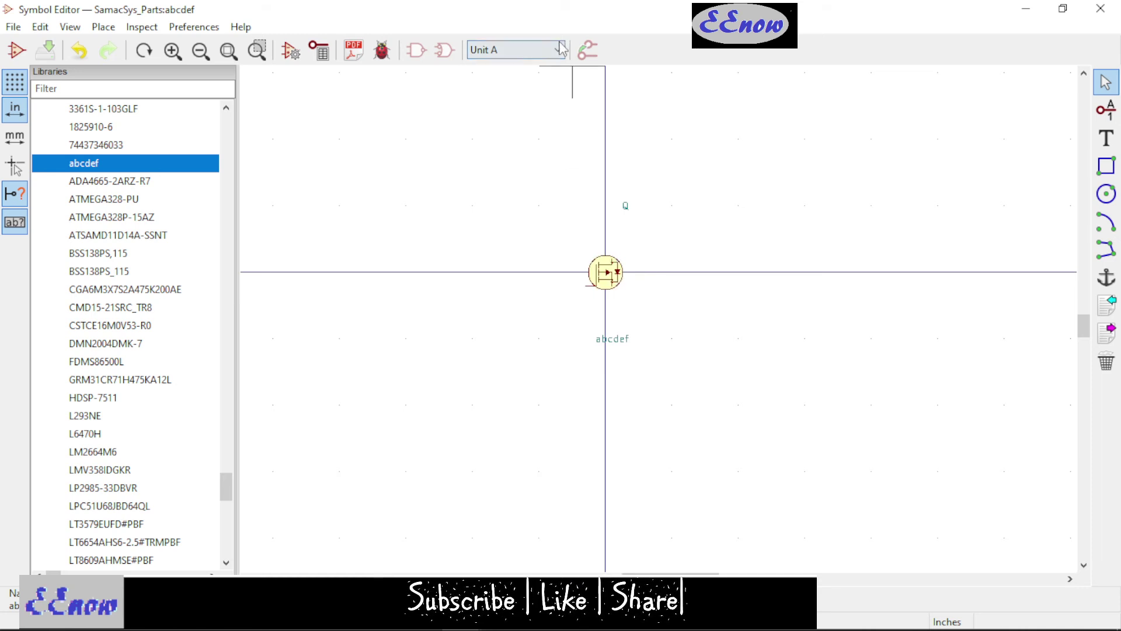
- Paste and place the MOSFET body in Unit B, then show Unit A again
click(559, 50)
click(541, 78)
key(ctrl+v)
scroll(658, 321, up, 2)
scroll(661, 327, up, 3)
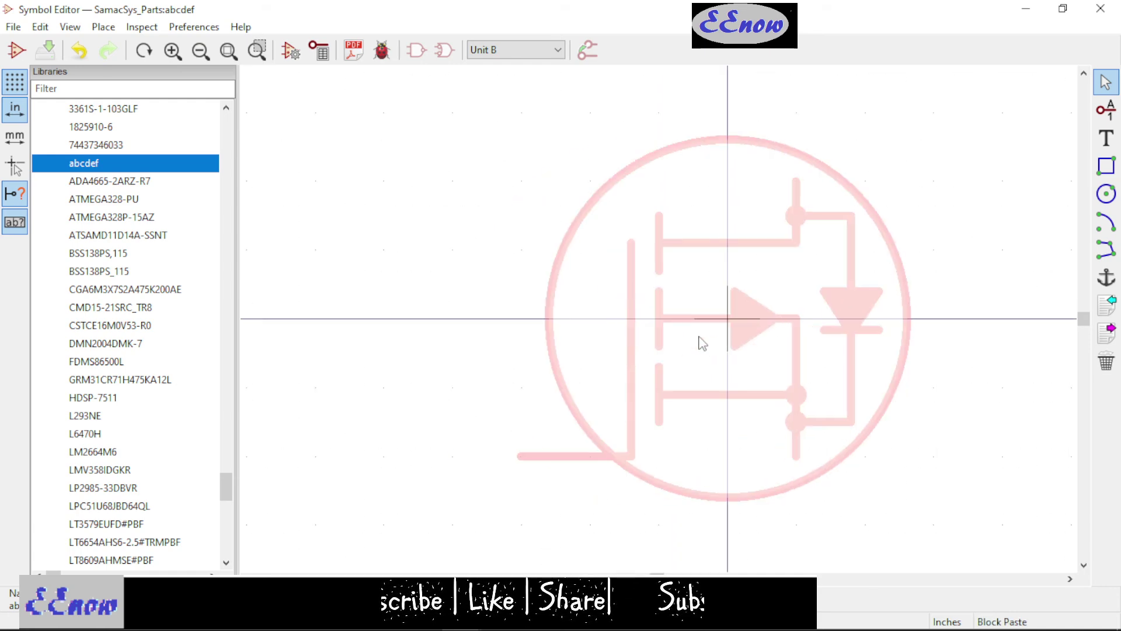
click(733, 338)
scroll(753, 438, down, 4)
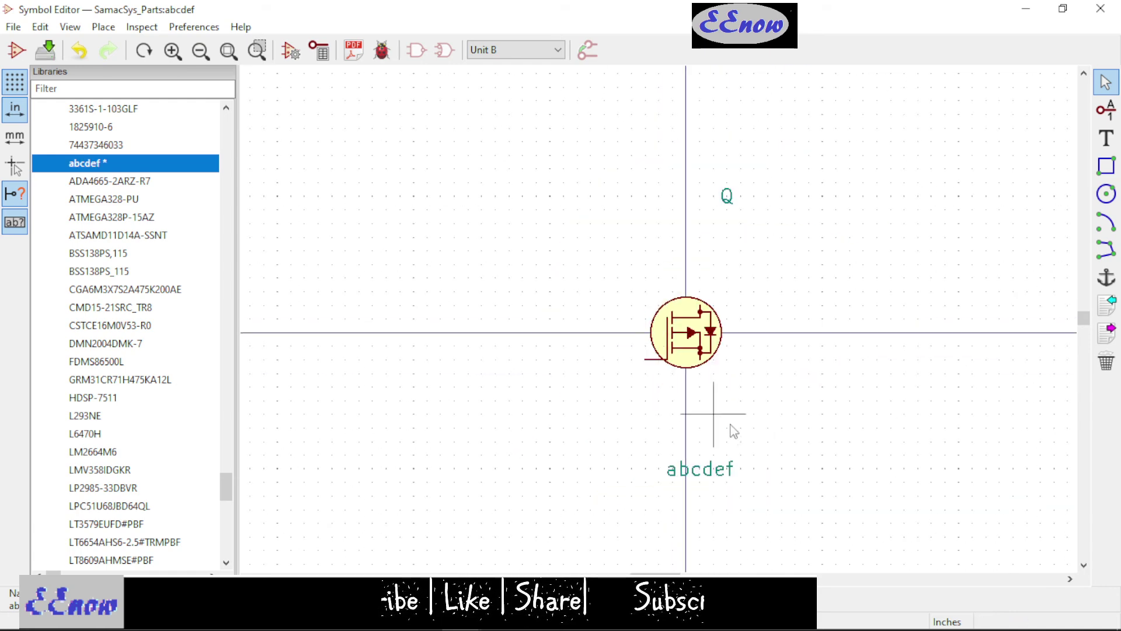
click(514, 50)
click(492, 65)
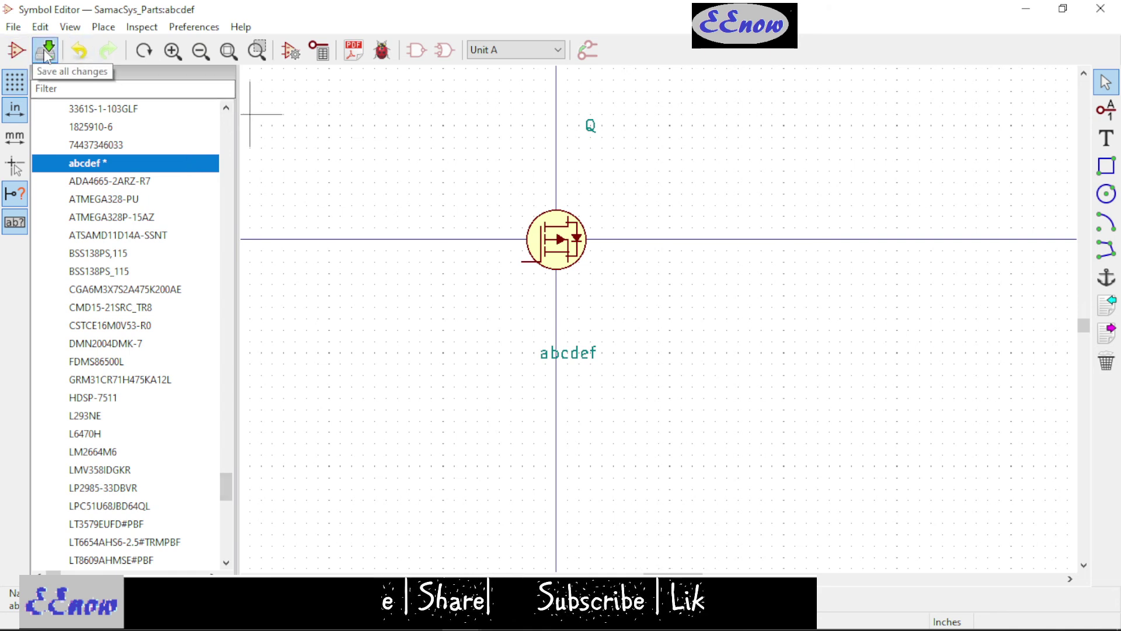
- Save the two-unit abcdef symbol with Ctrl+S
key(ctrl+s)
scroll(294, 306, down, 1)
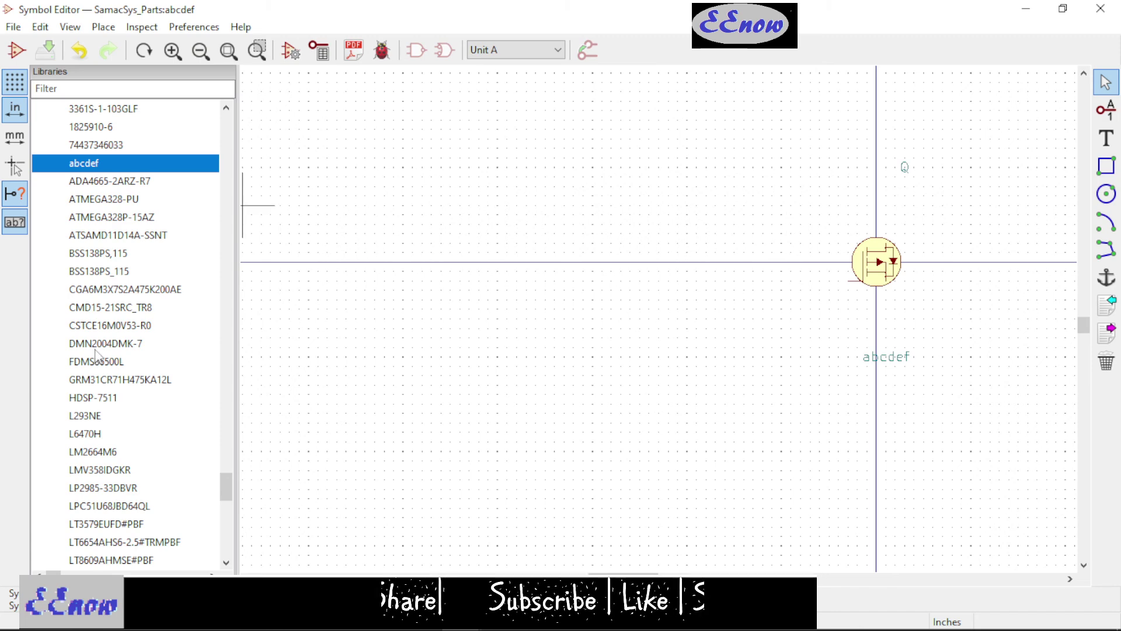
scroll(130, 396, down, 7)
scroll(129, 397, down, 3)
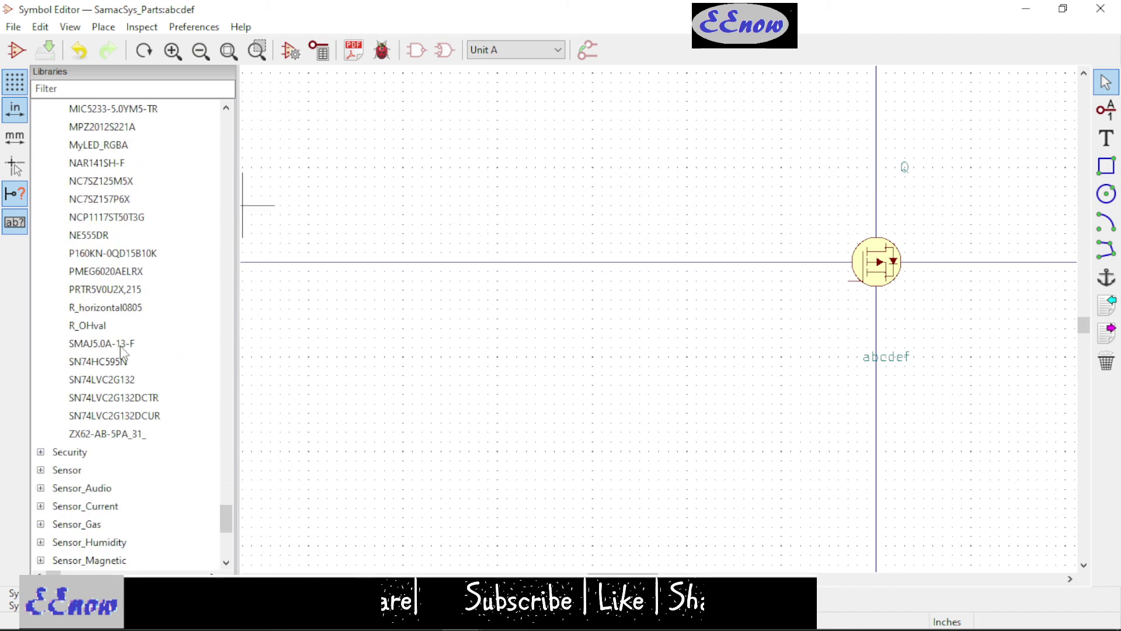
scroll(125, 313, up, 10)
- Find and select the BSS138PS_115 and BSS138PS,115 entries in the library tree
scroll(125, 313, down, 3)
scroll(125, 313, up, 3)
scroll(125, 313, up, 3)
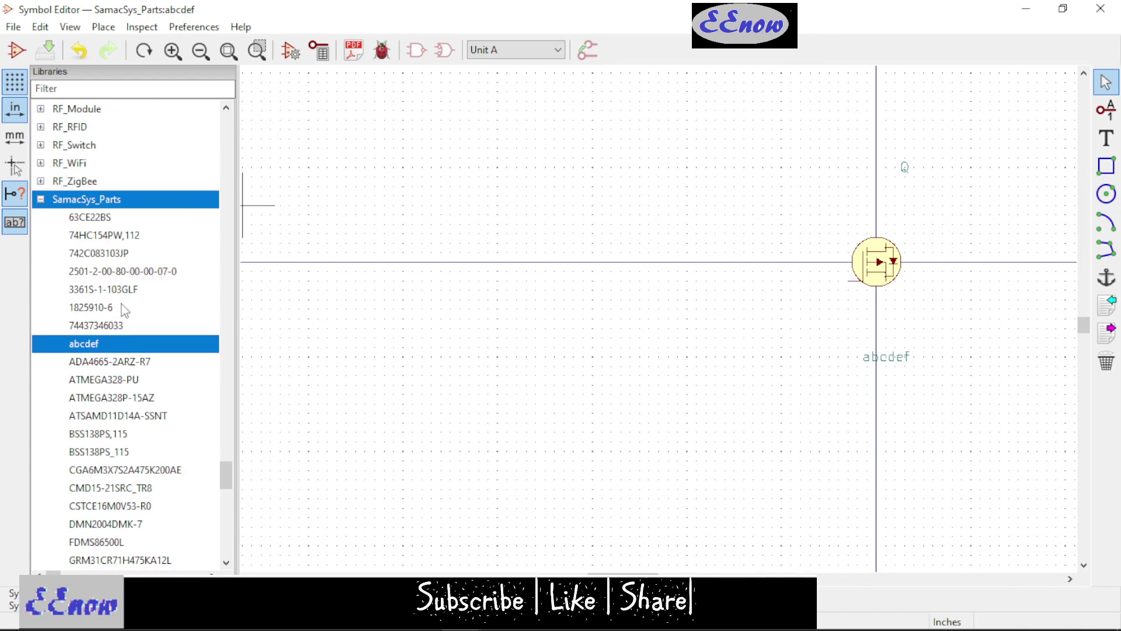
scroll(100, 420, down, 12)
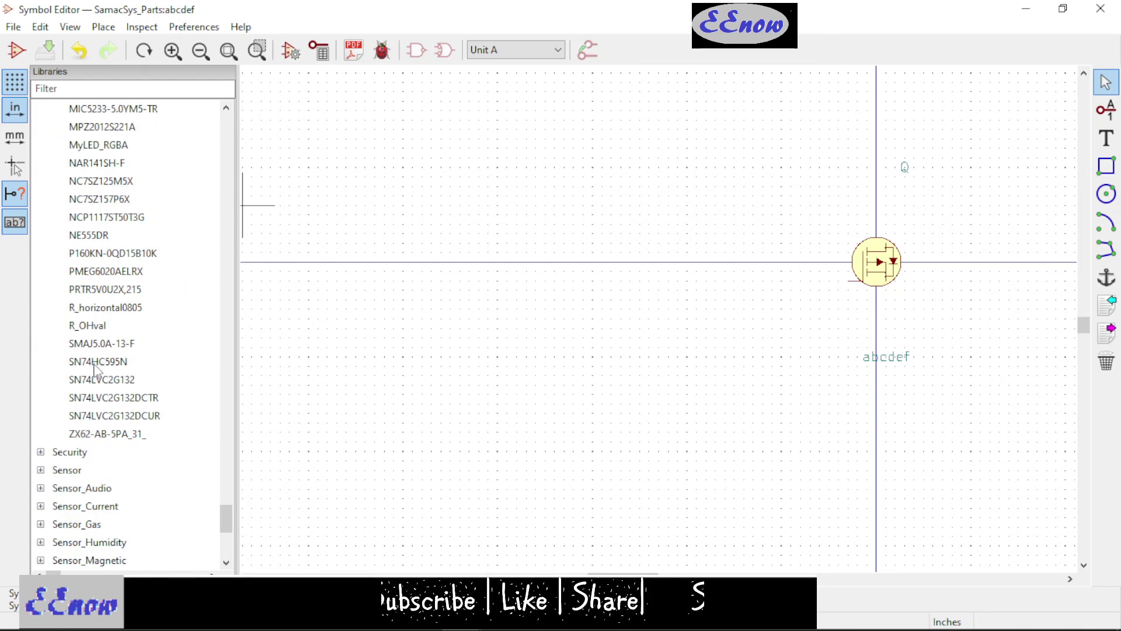
scroll(77, 243, up, 13)
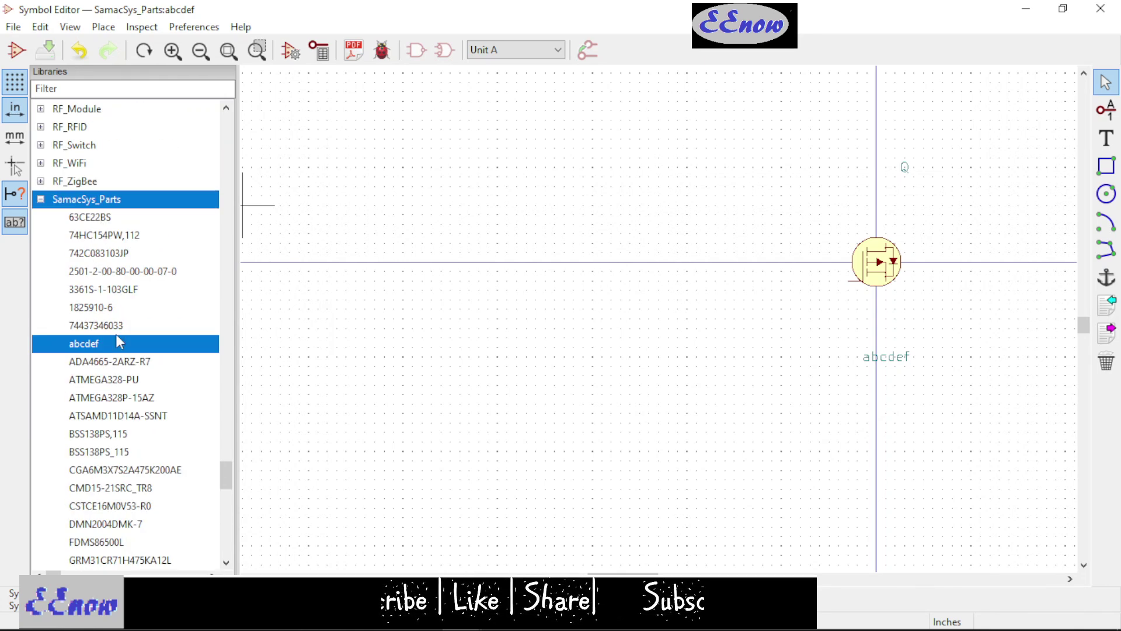
click(114, 459)
click(111, 439)
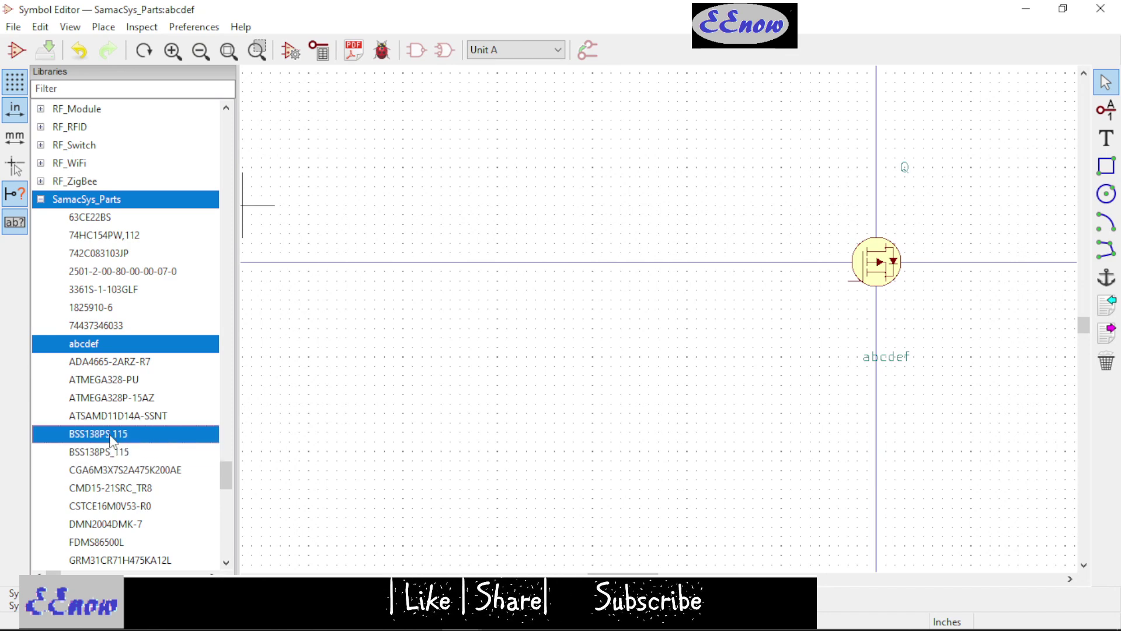
- Open BSS138PS,115 then BSS138PS_115, zoom out, and check the grid options without changing them
double_click(111, 439)
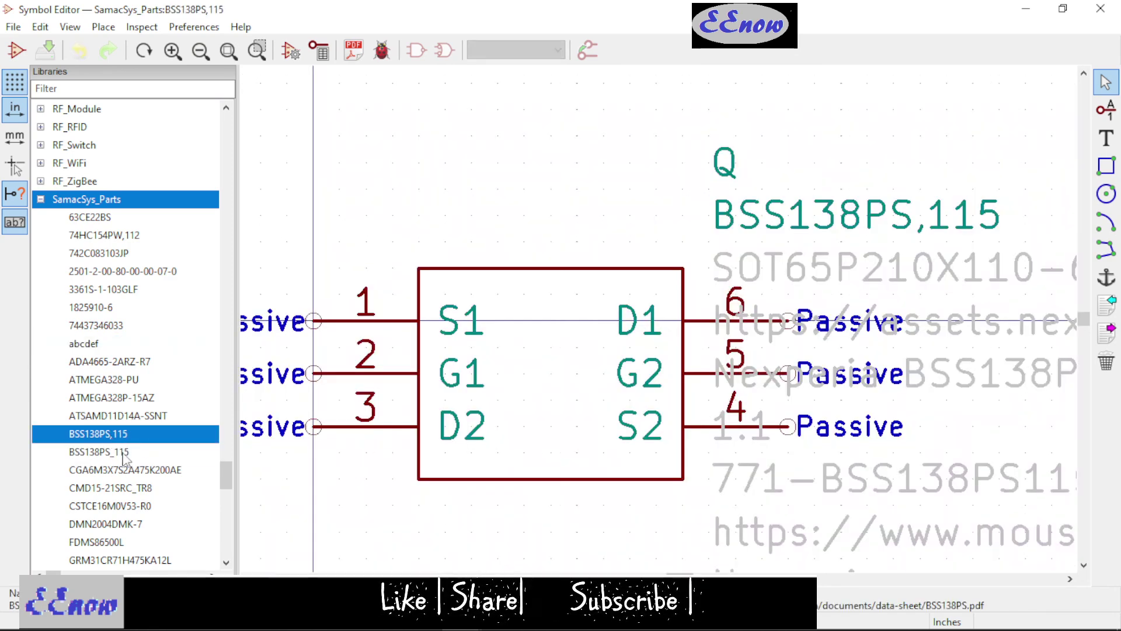
double_click(123, 453)
scroll(1002, 305, down, 1)
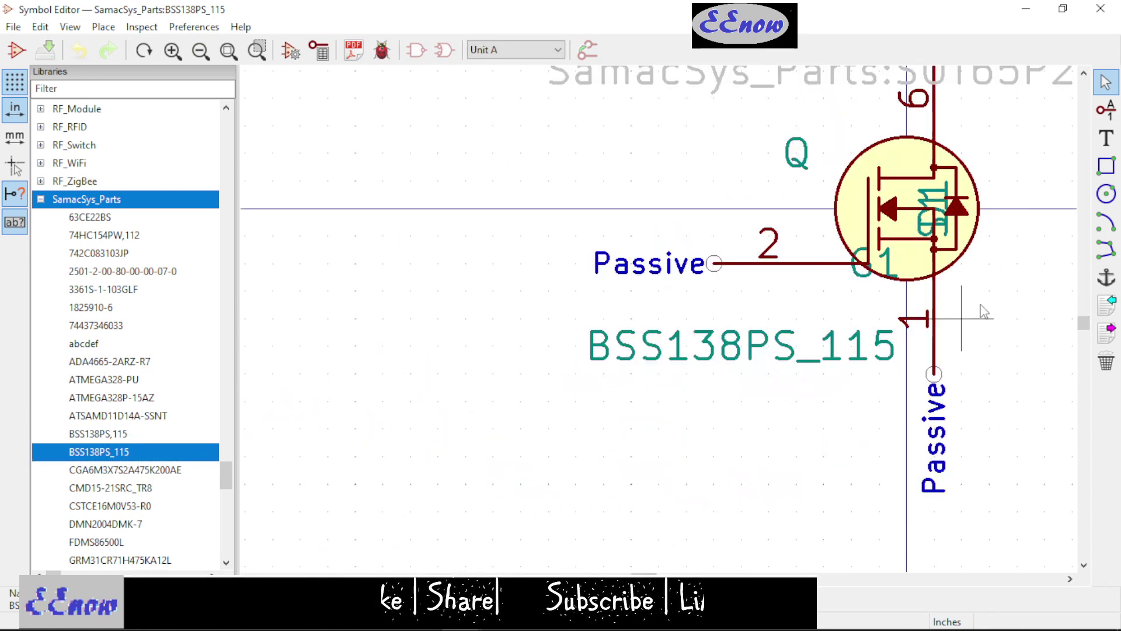
scroll(1002, 305, down, 2)
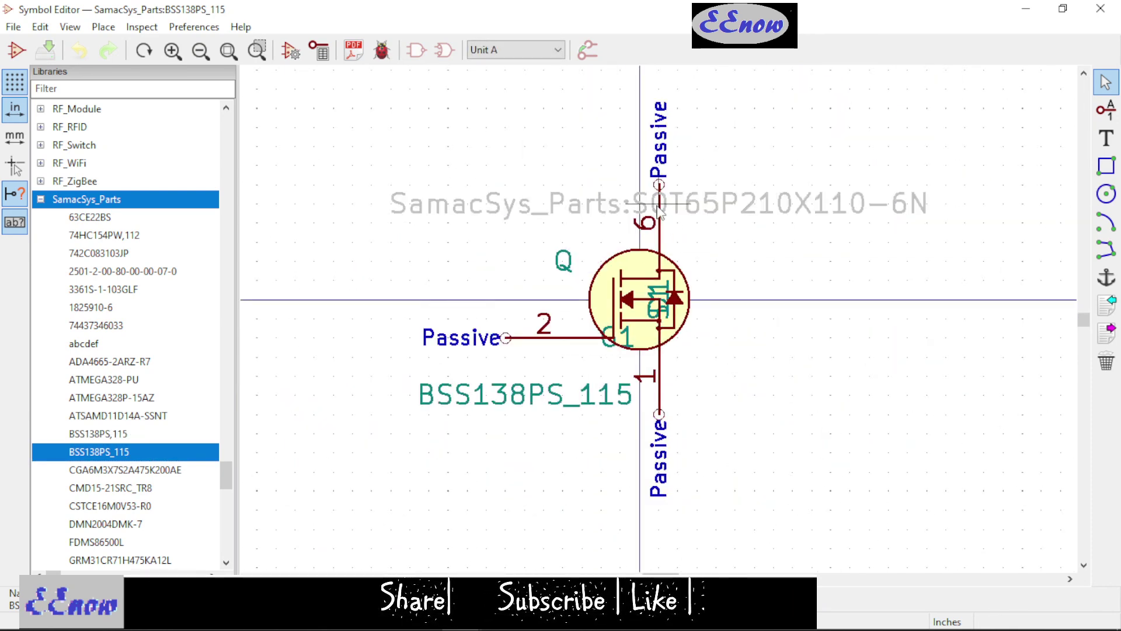
right_click(410, 146)
mouse_move(531, 350)
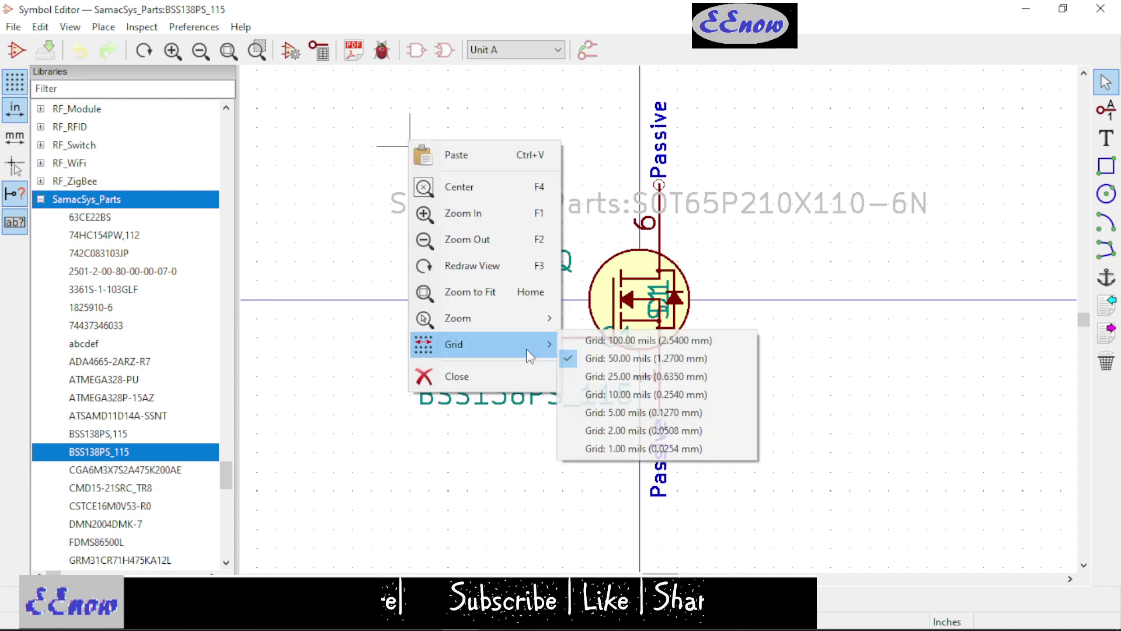
click(410, 111)
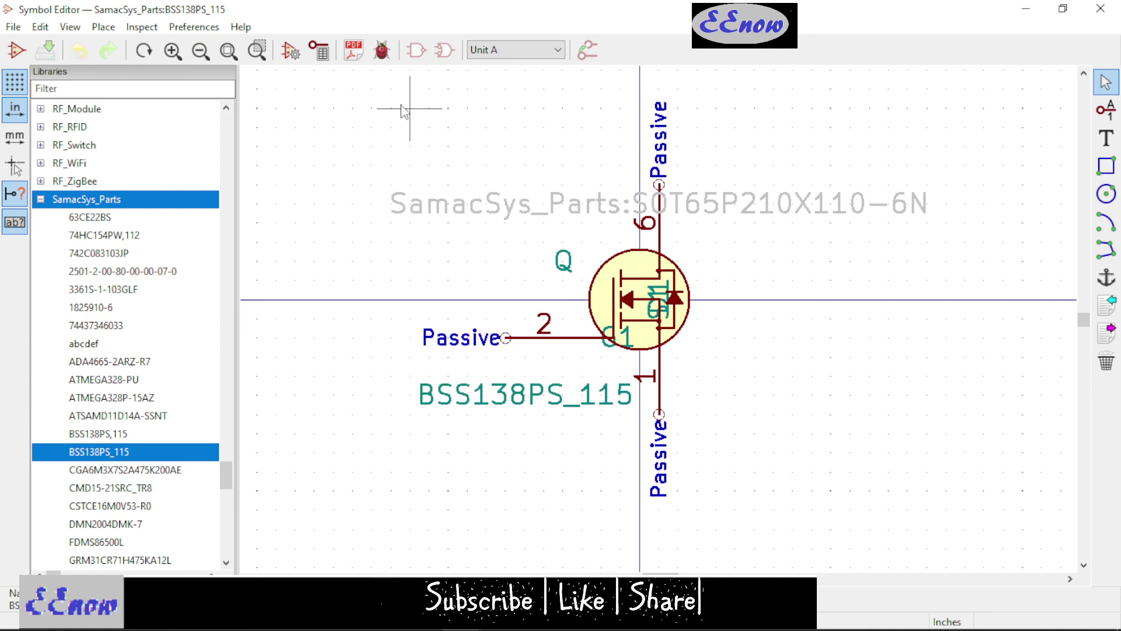